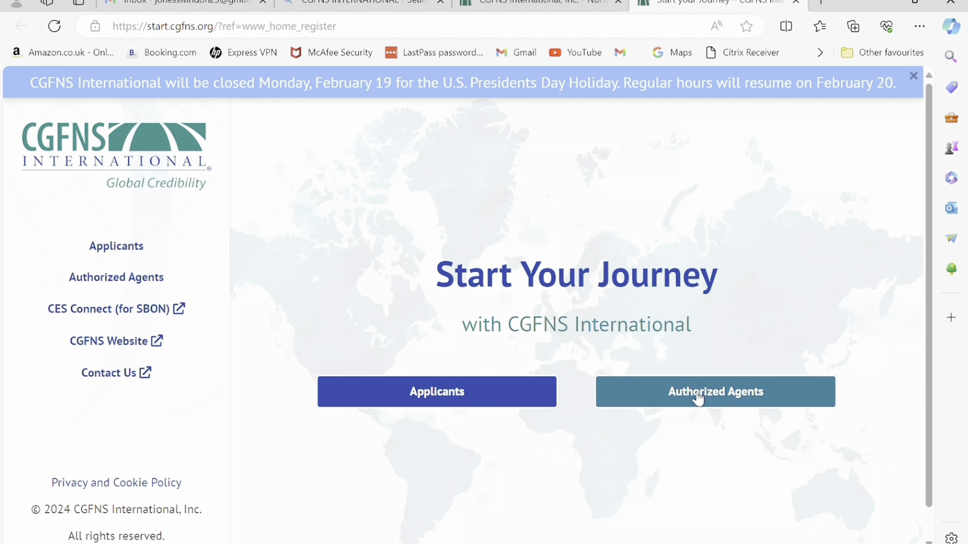
Start creating a new applicant account and dismiss the changed-email notice.
click(446, 393)
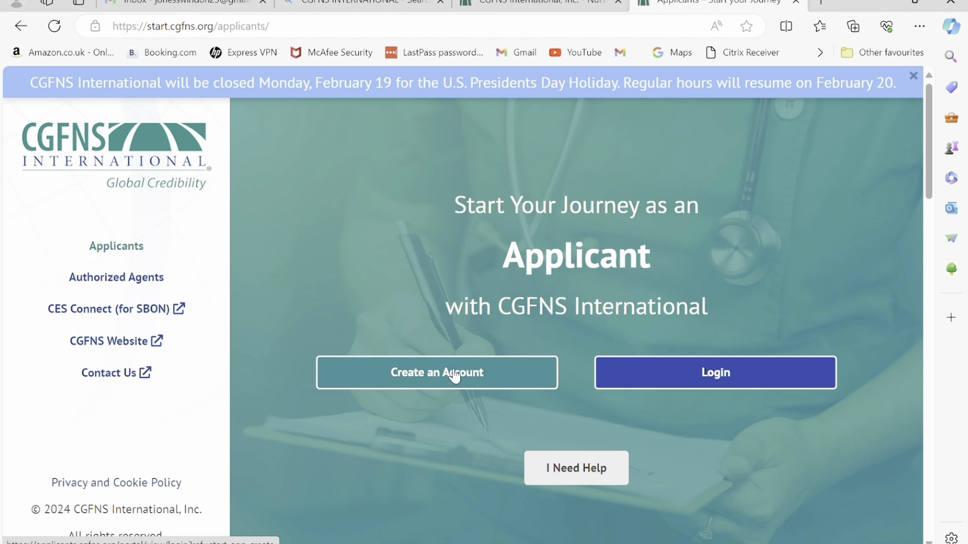
click(459, 376)
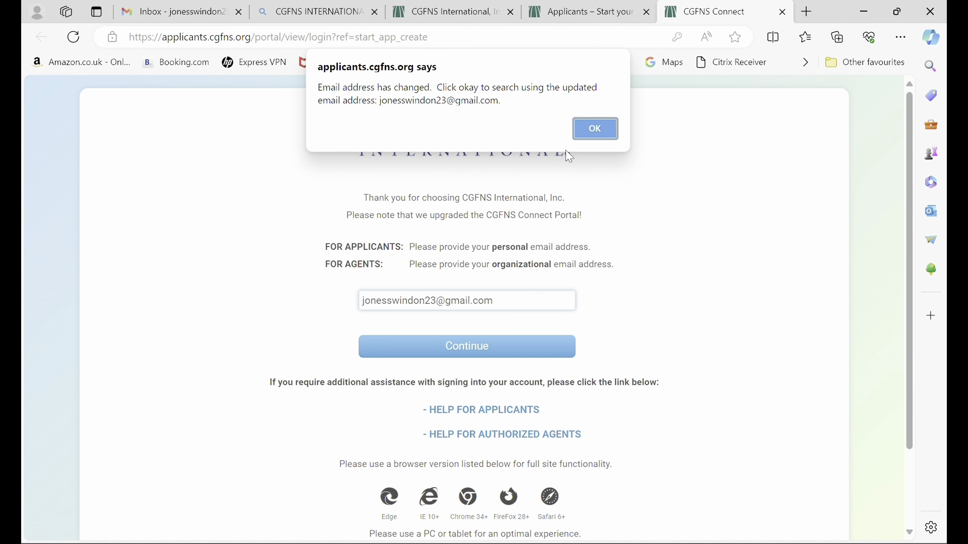
click(596, 130)
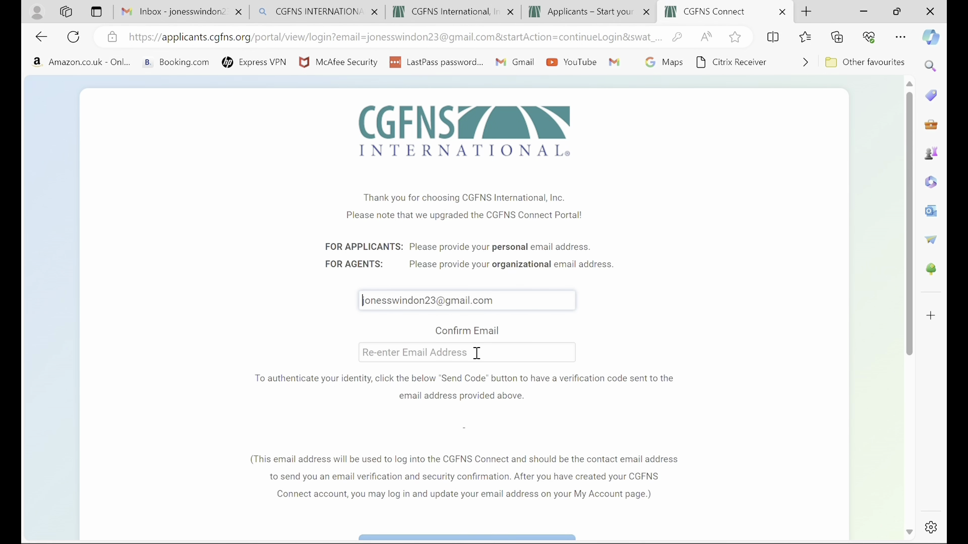
Paste the confirmation email address and request the verification code.
click(478, 353)
key(ctrl+v)
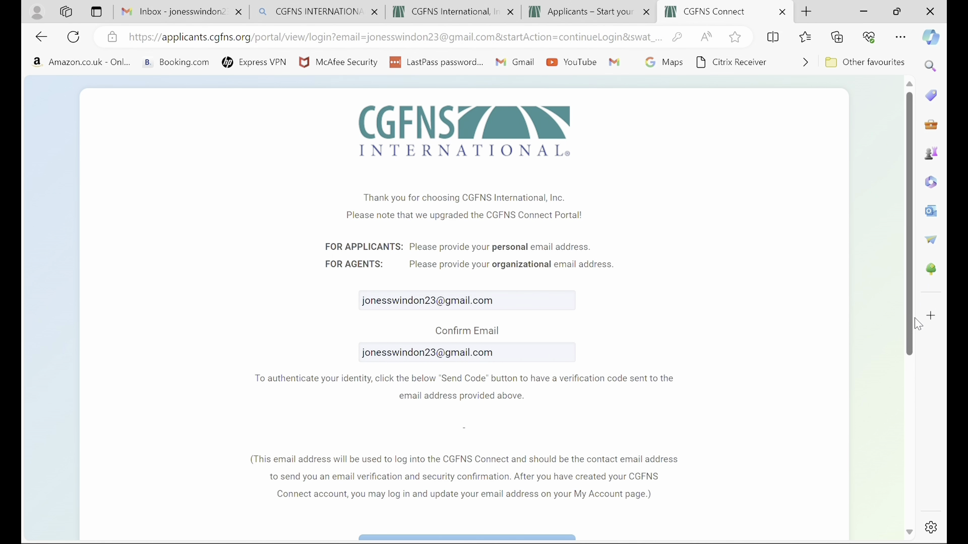
drag(920, 325, 920, 426)
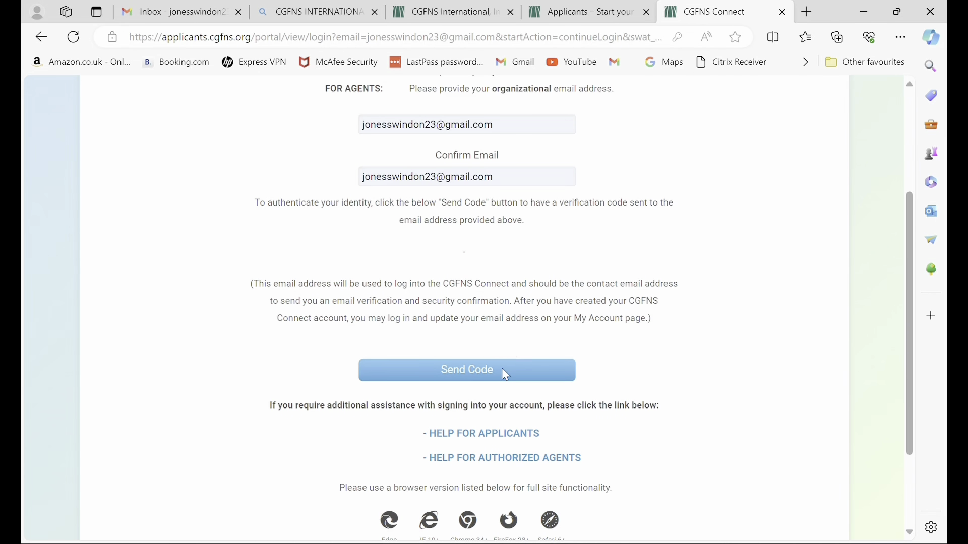
click(505, 383)
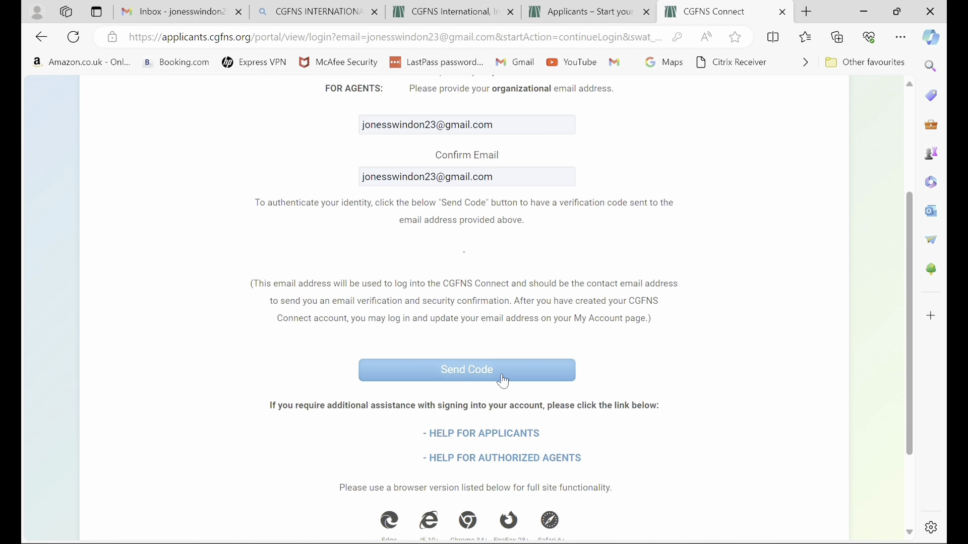
click(504, 381)
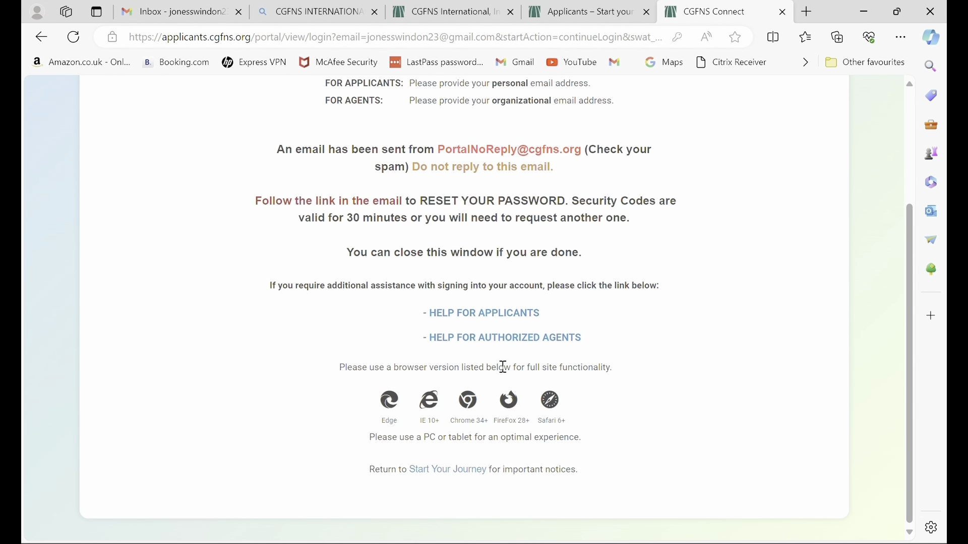
Open the verification email's link in a new tab and submit the security code.
scroll(537, 159, up, 3)
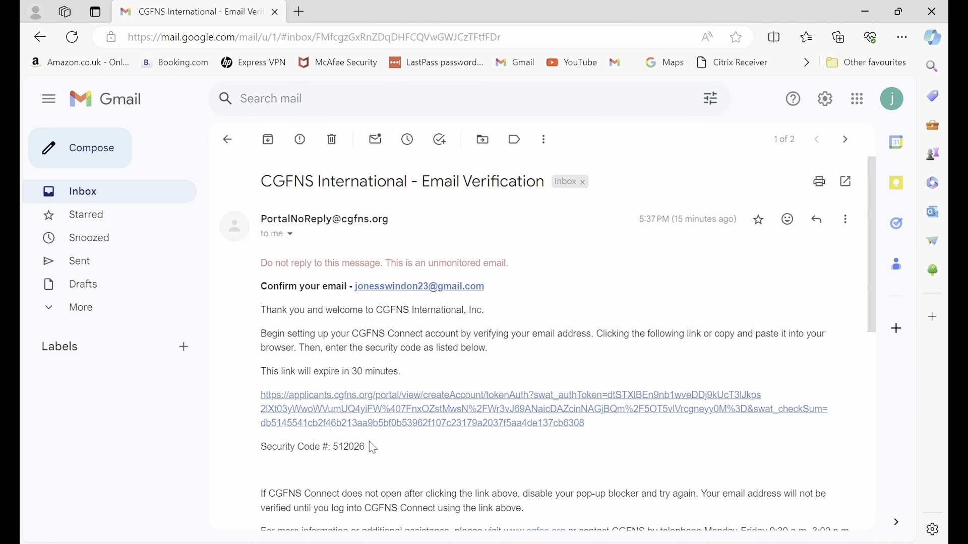
right_click(403, 408)
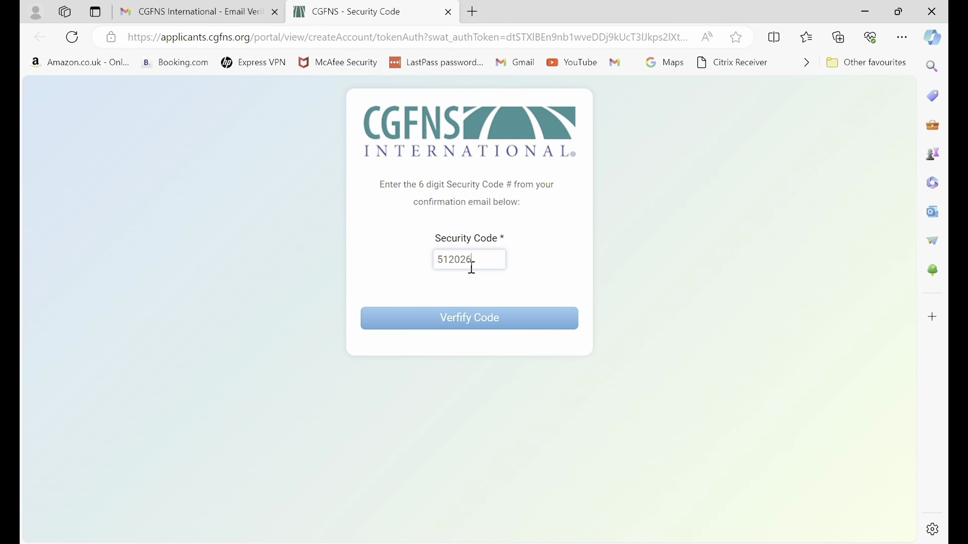
key(Return)
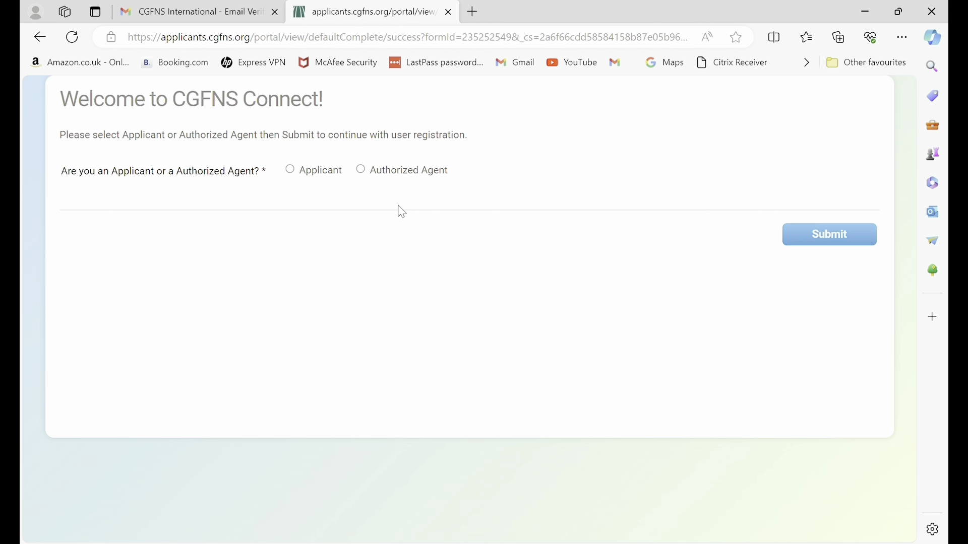
Register as an Applicant and fill the name fields from saved autofill info.
click(291, 169)
click(802, 246)
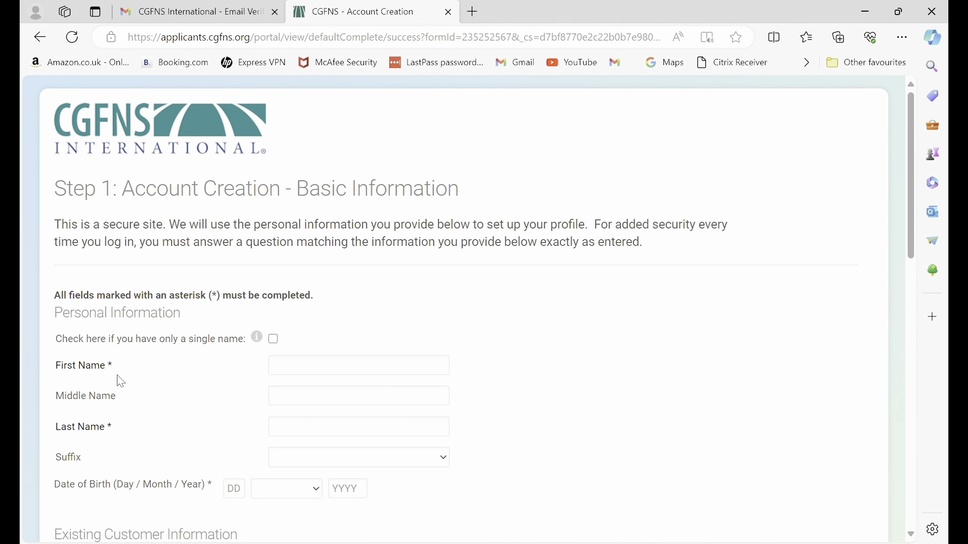
click(295, 365)
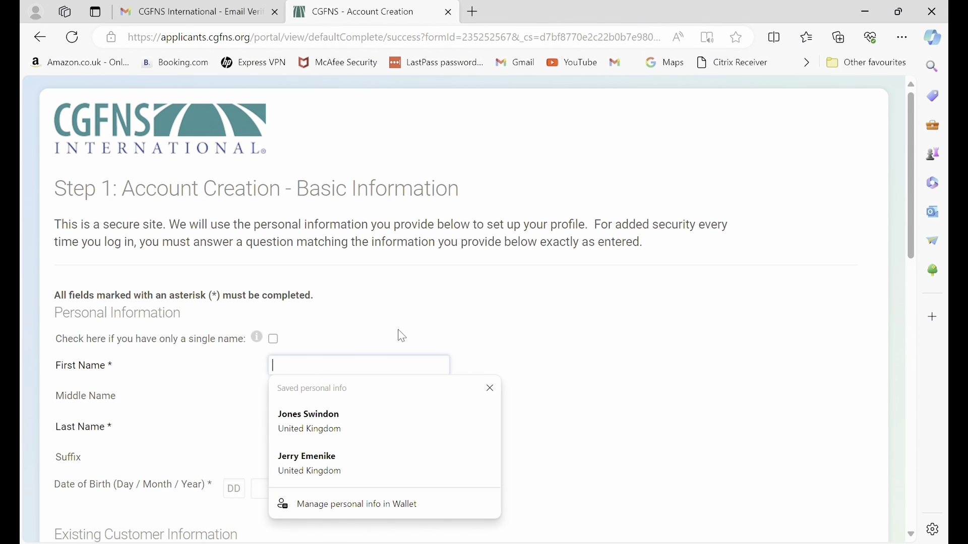
click(383, 420)
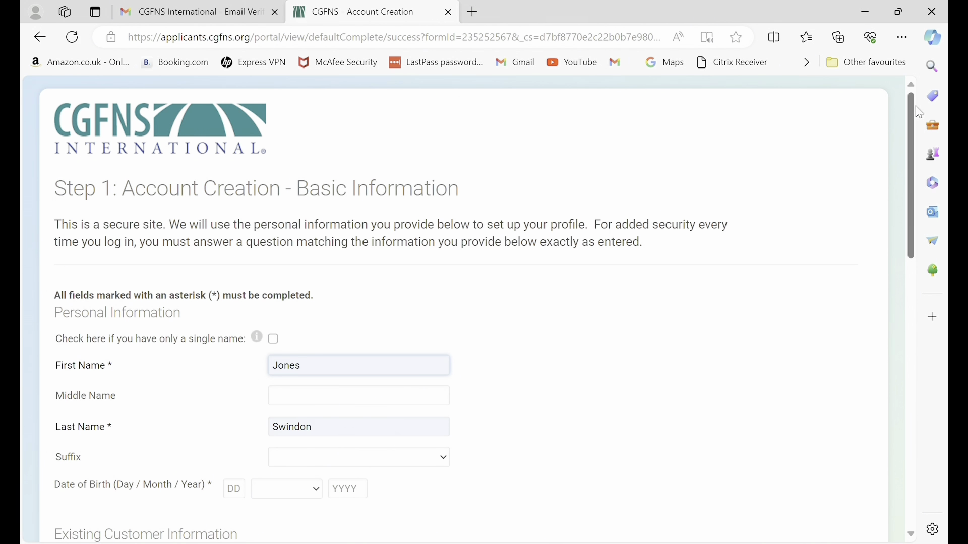
Enter the date of birth as 01 December 1990.
drag(909, 108, 910, 173)
scroll(911, 175, down, 2)
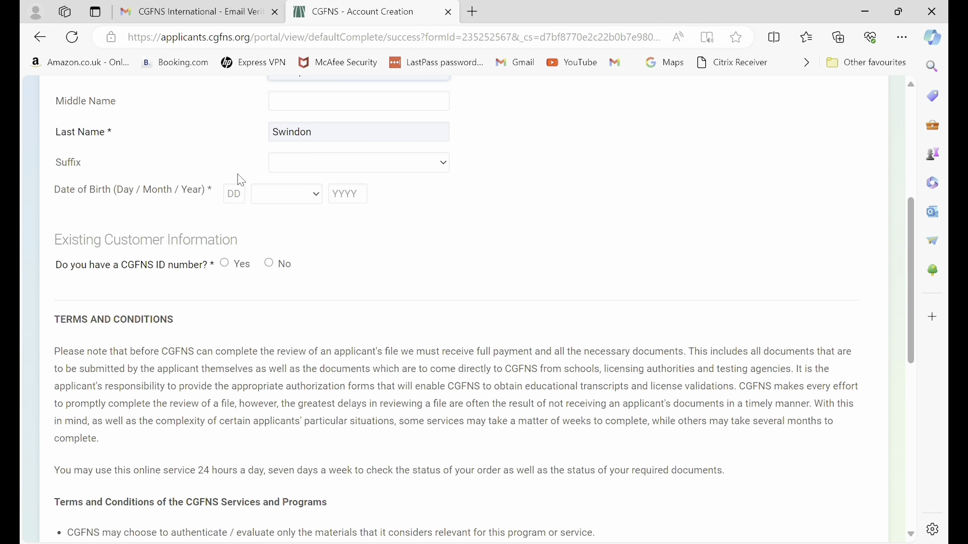
click(242, 204)
text(01)
click(292, 195)
key(d)
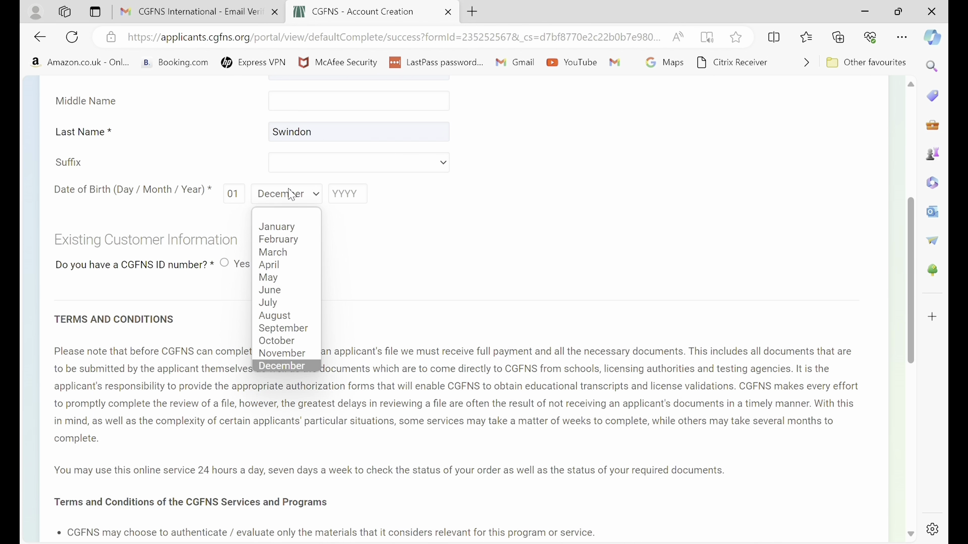
key(Return)
click(344, 197)
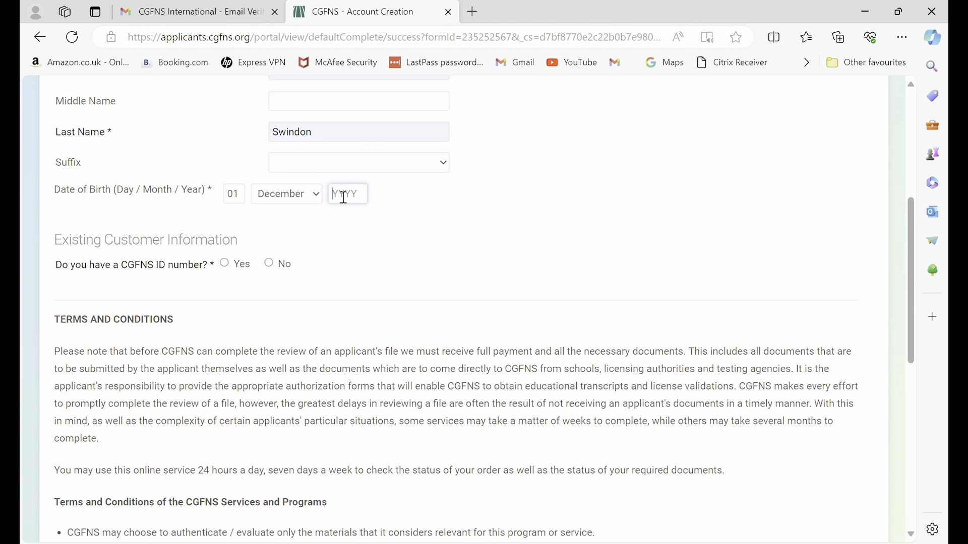
text(1990)
Answer No for CGFNS ID and add a Nigeria-issued passport with its number.
click(269, 266)
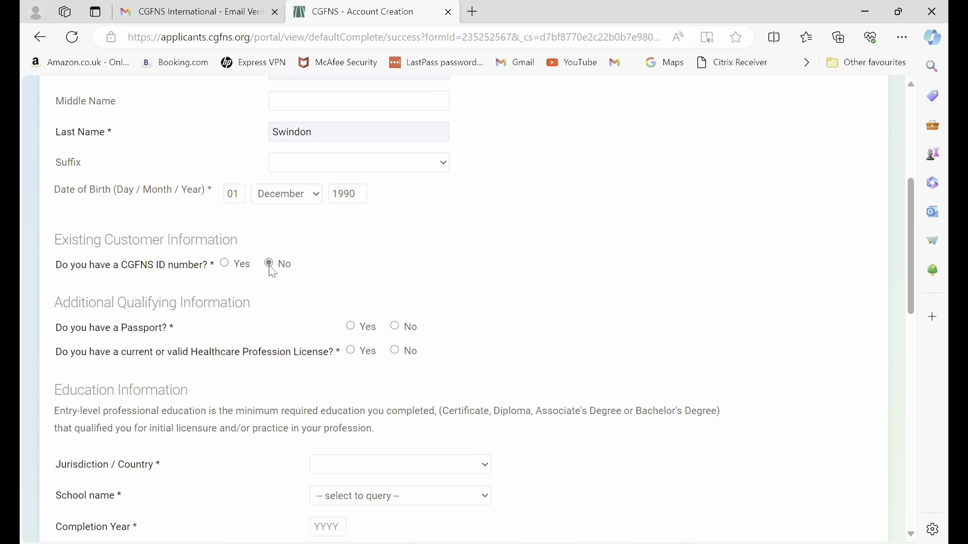
click(353, 329)
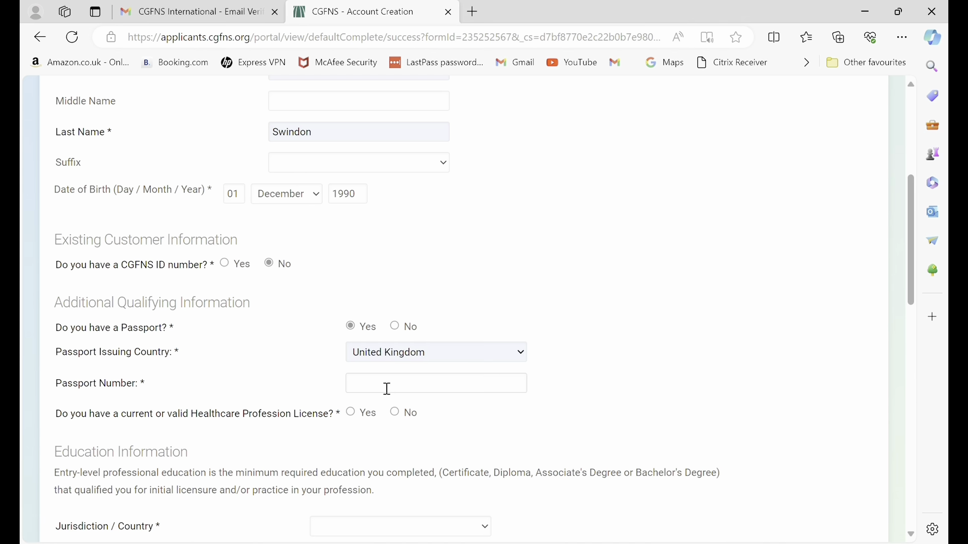
click(502, 352)
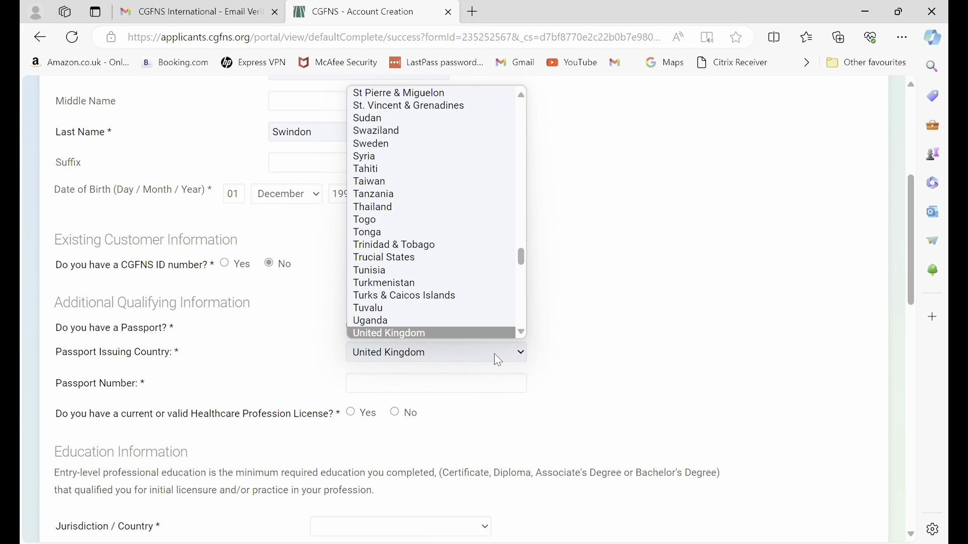
text(ni)
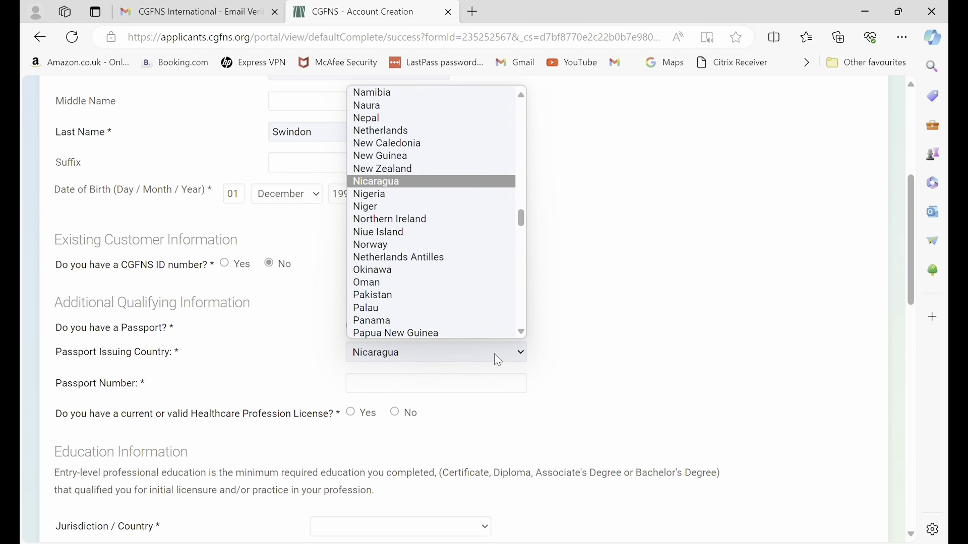
text(g)
key(Return)
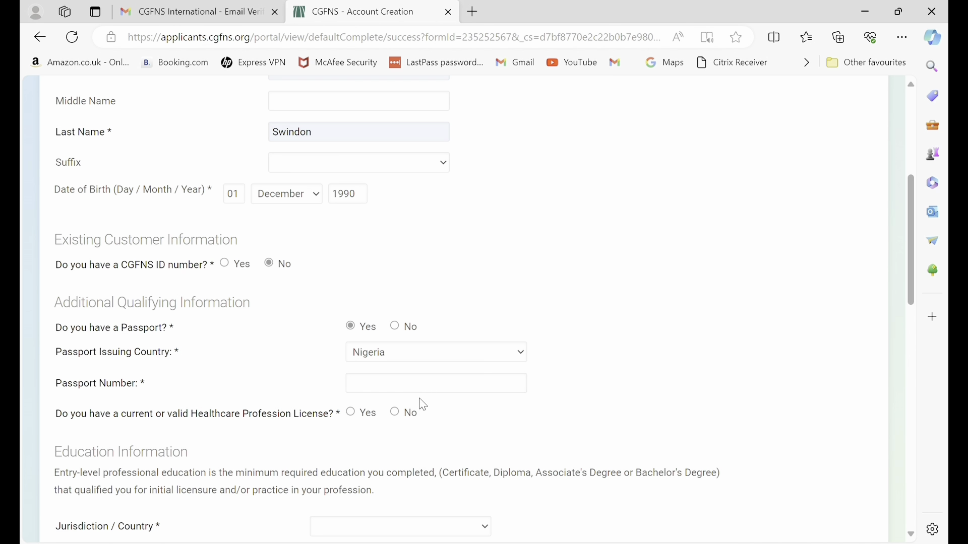
click(429, 383)
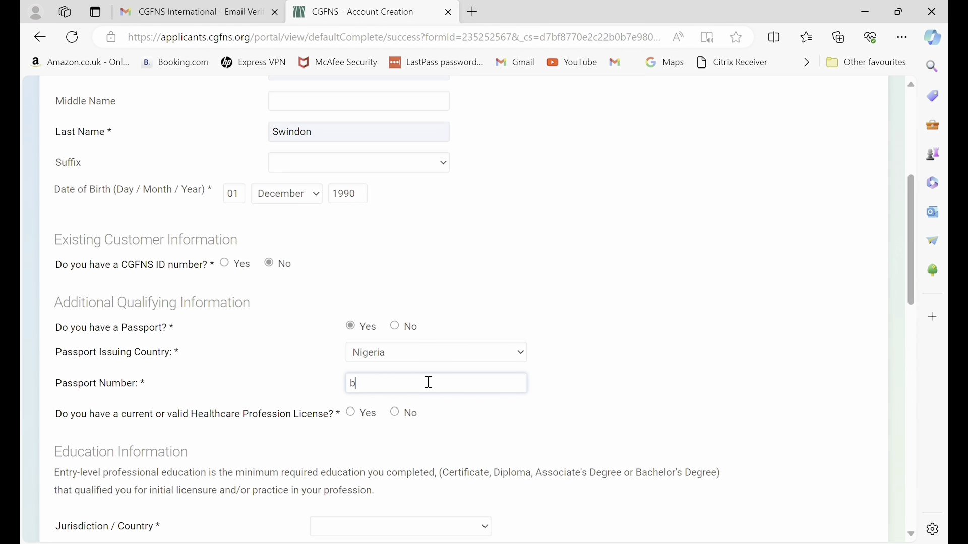
Record a healthcare license issued in Nigeria and enter its license number.
click(351, 414)
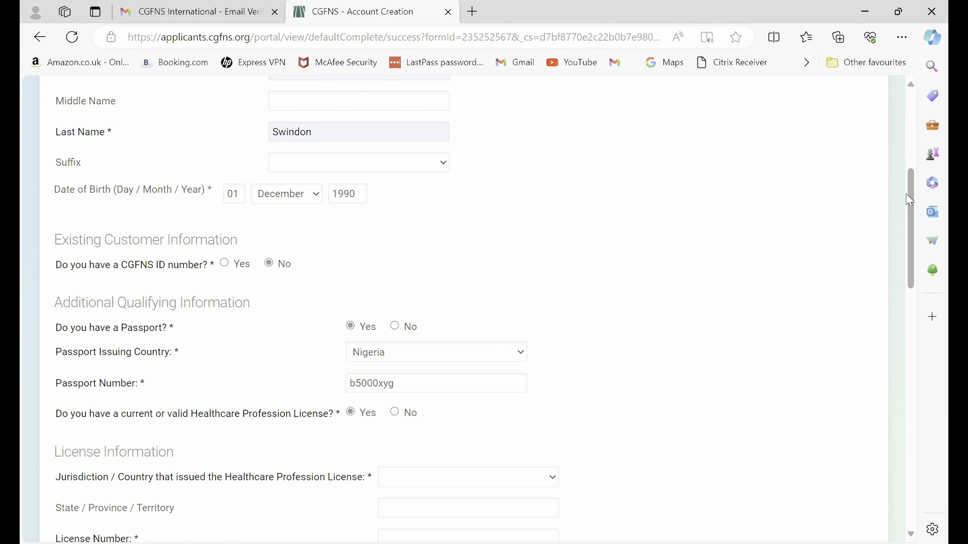
drag(906, 194, 922, 288)
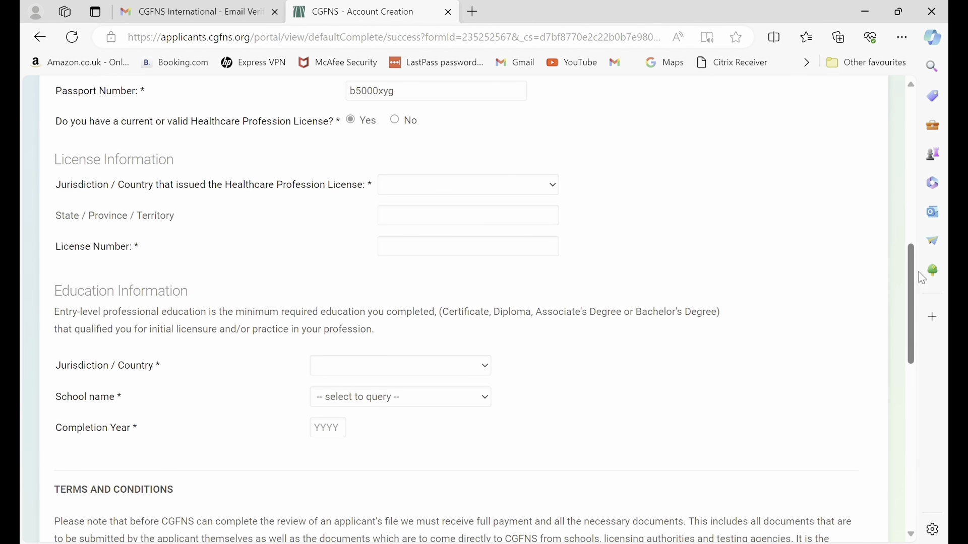
click(426, 188)
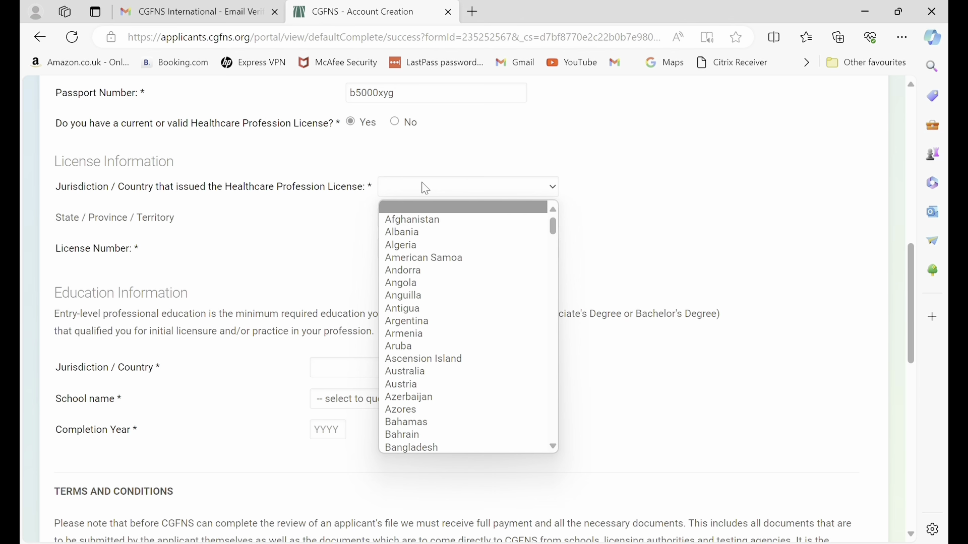
text(ni)
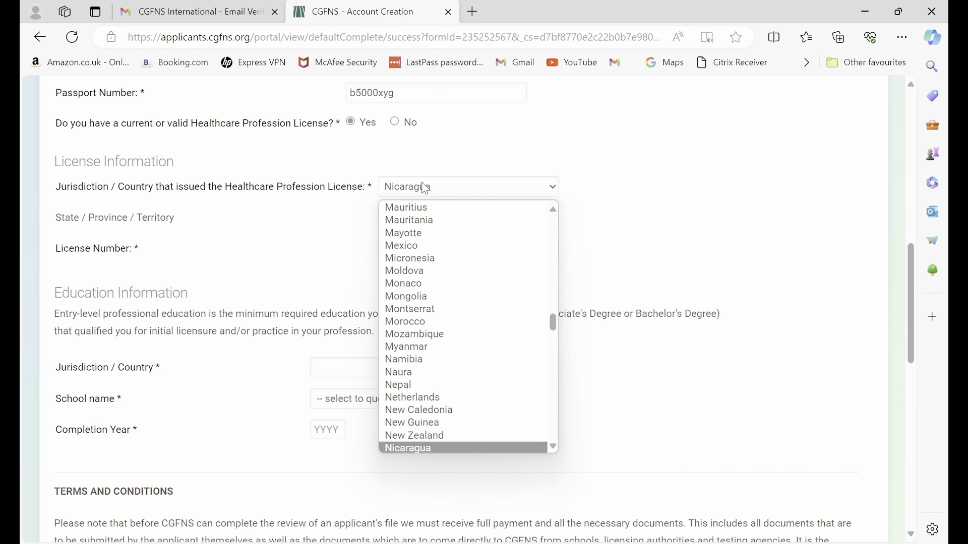
text(g)
key(Return)
click(457, 248)
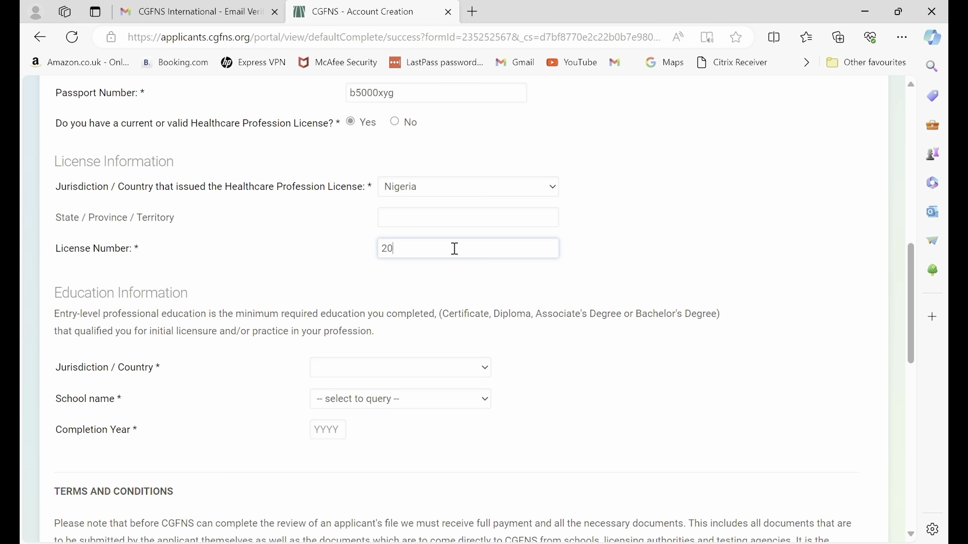
click(394, 350)
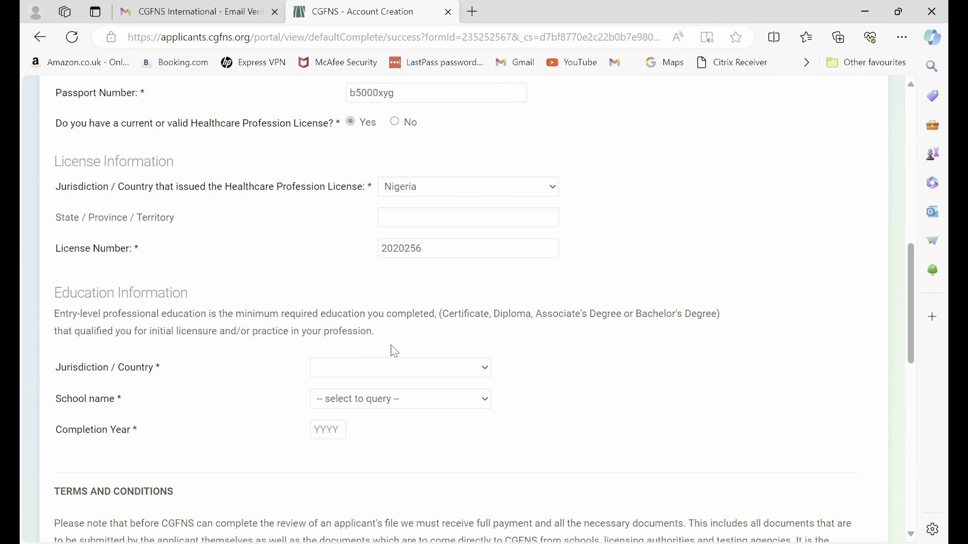
scroll(687, 244, down, 2)
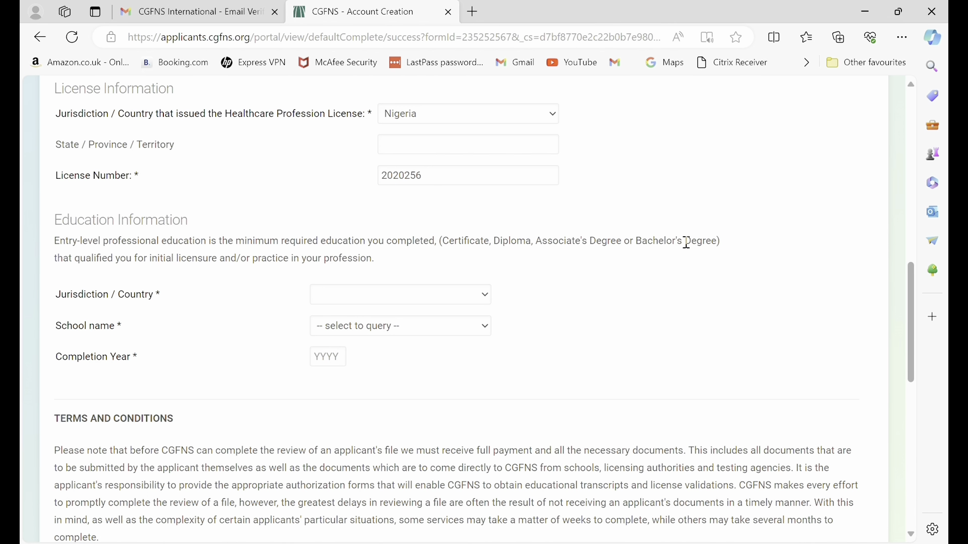
Set education to Nigeria, MADONNA UNIVERSITY, completion year 2016.
click(440, 294)
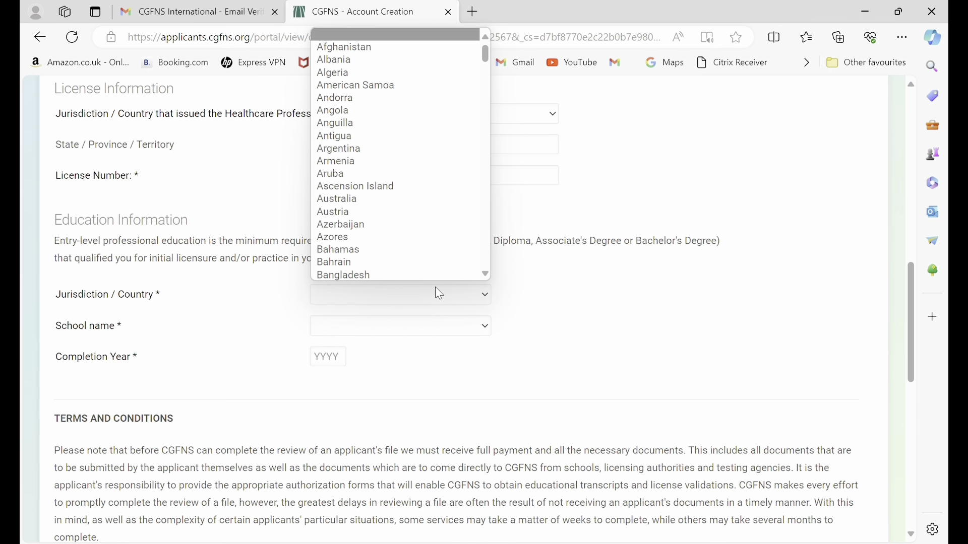
text(nig)
click(439, 294)
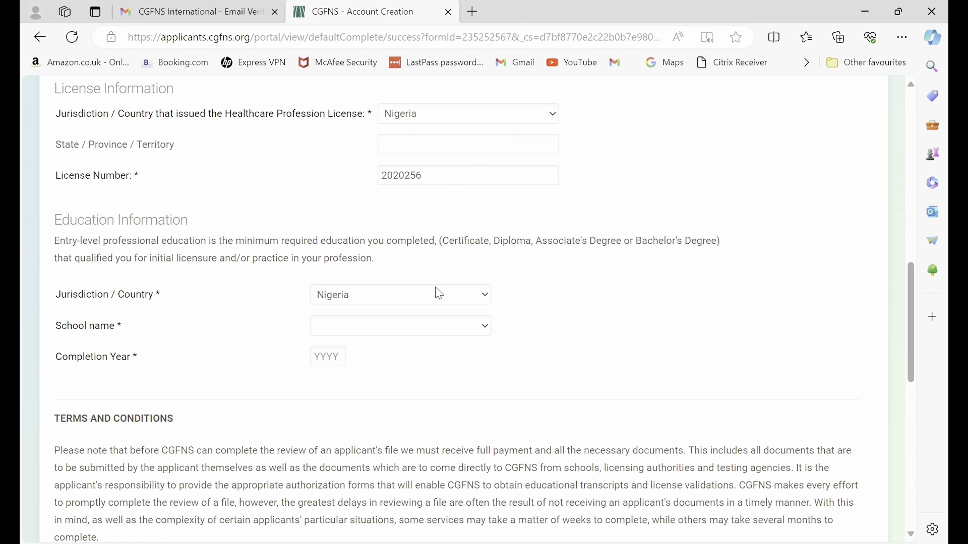
click(404, 330)
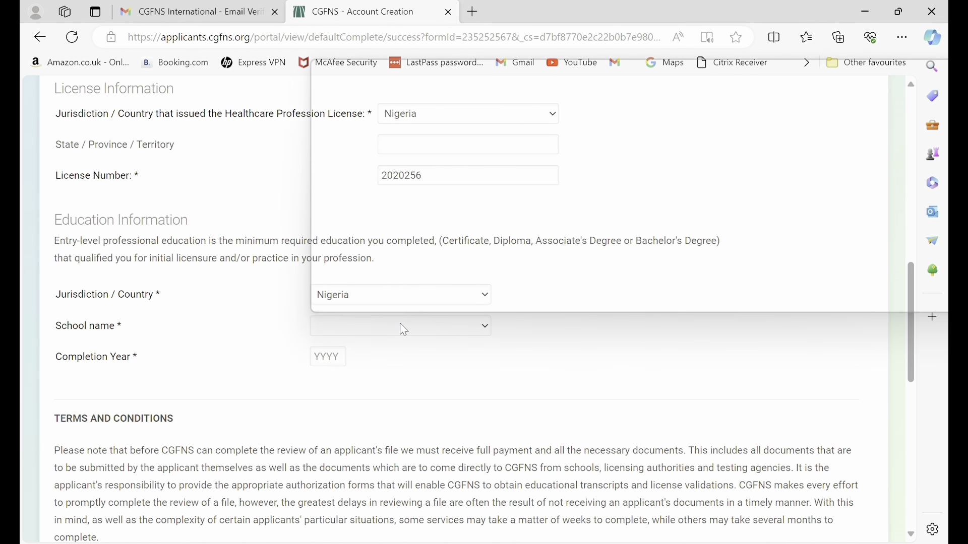
text(mad)
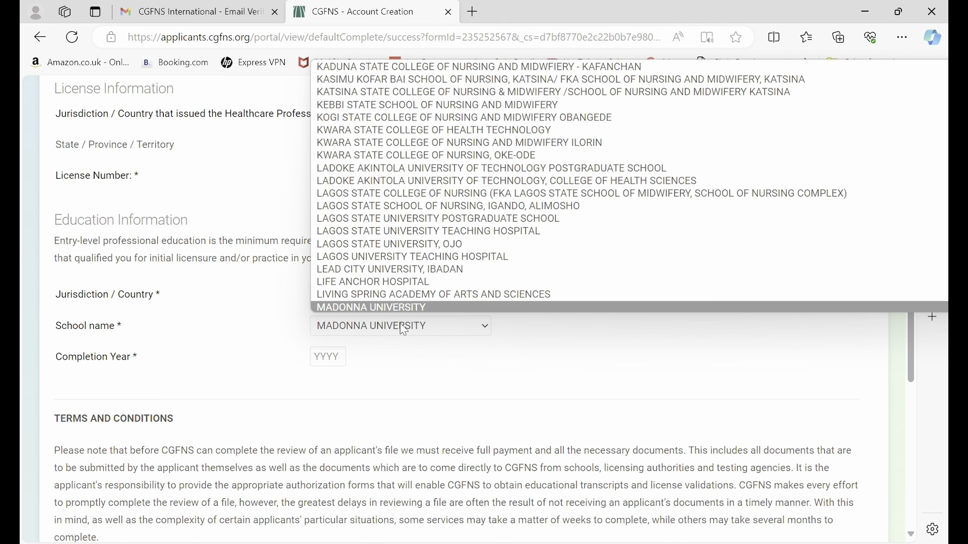
key(Return)
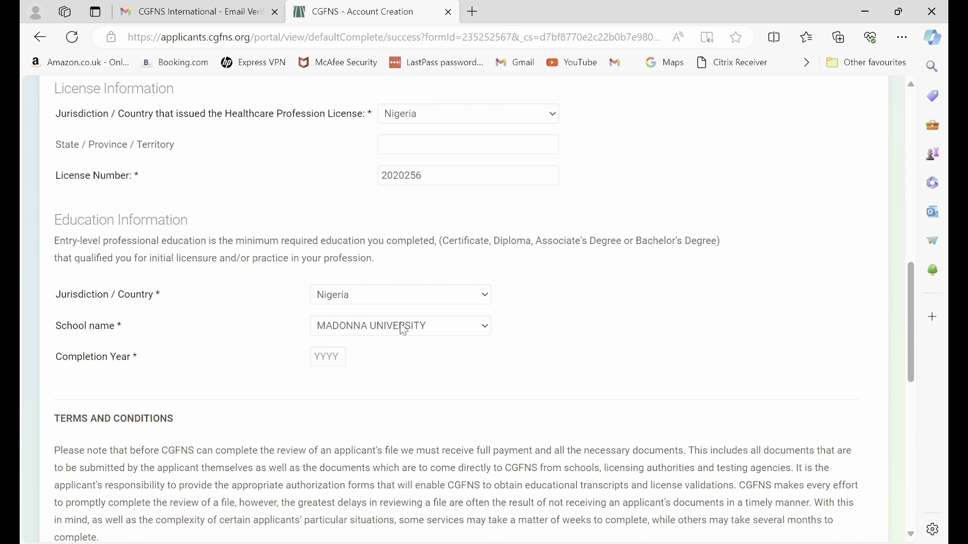
click(330, 359)
text(2016)
Accept the terms and conditions.
scroll(330, 359, down, 7)
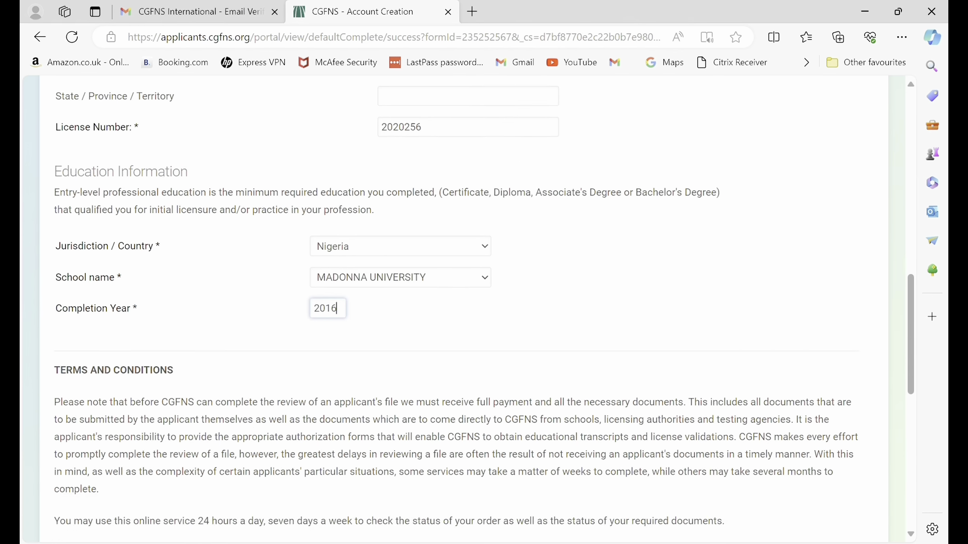
scroll(459, 310, down, 4)
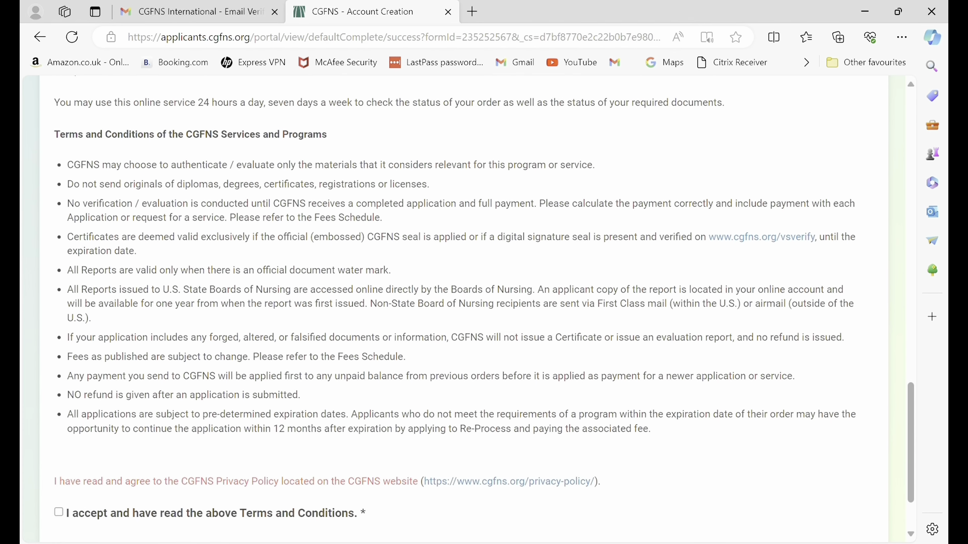
scroll(456, 308, up, 1)
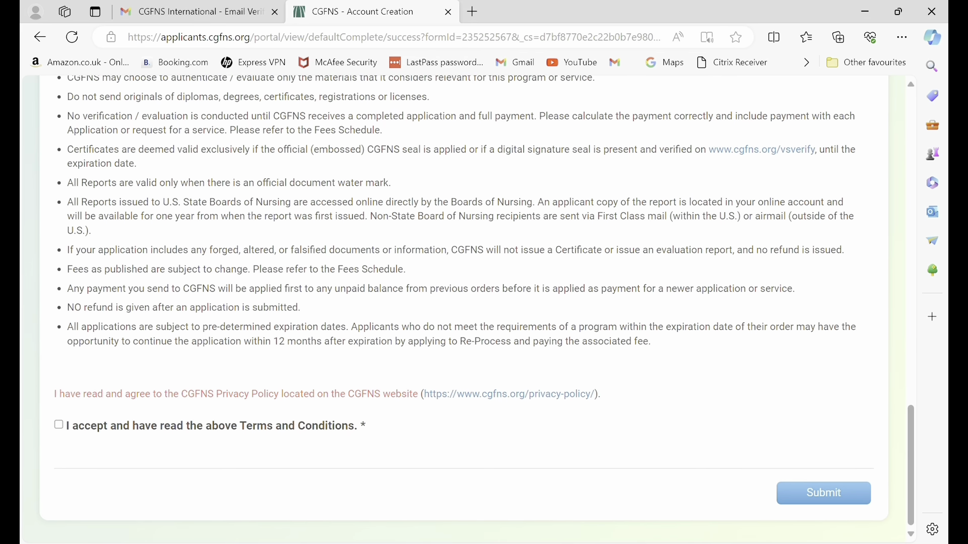
click(59, 425)
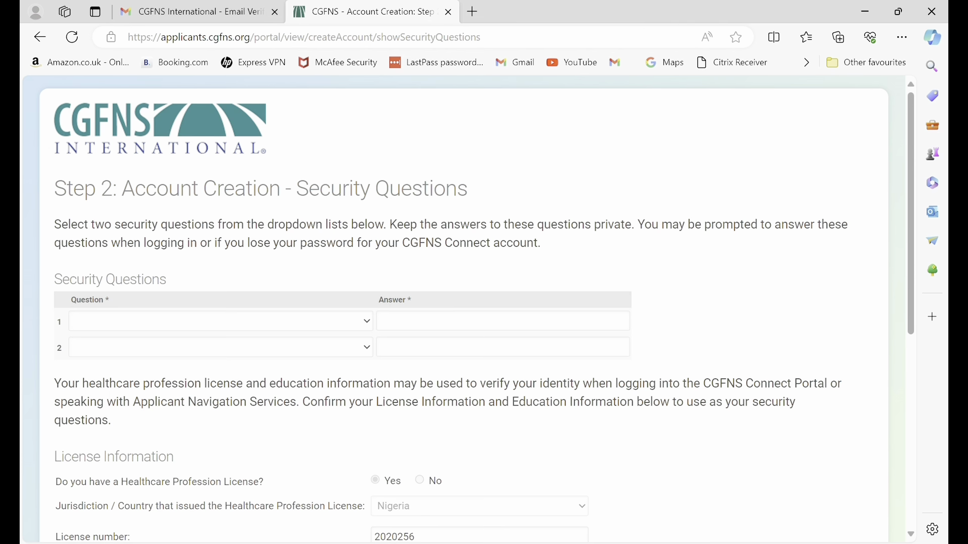
Pick the first-pet and childhood-best-friend questions and type an answer for each.
click(220, 321)
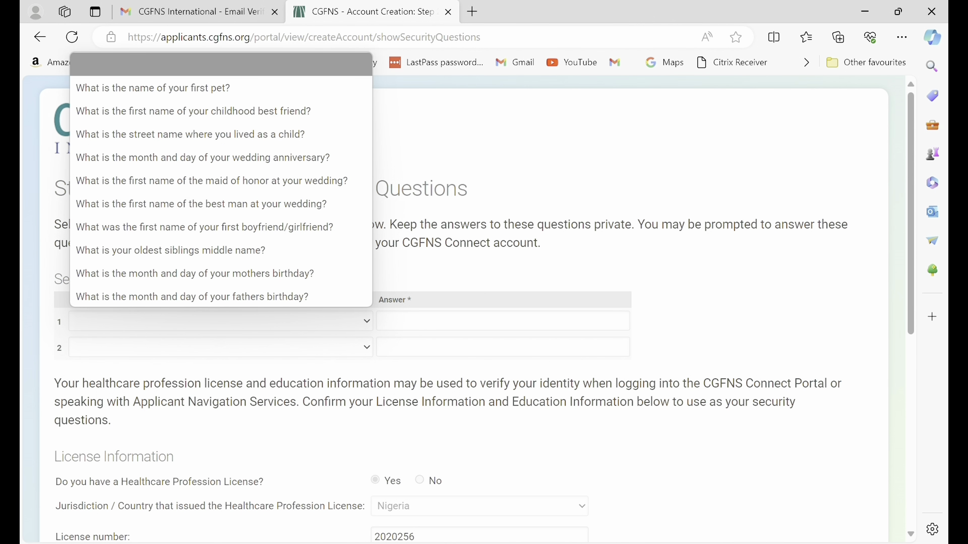
click(154, 89)
click(504, 321)
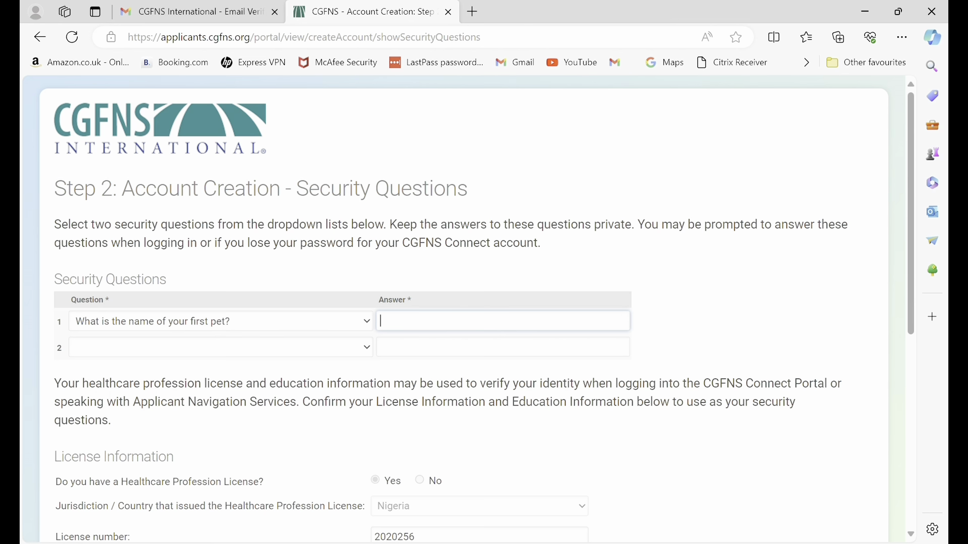
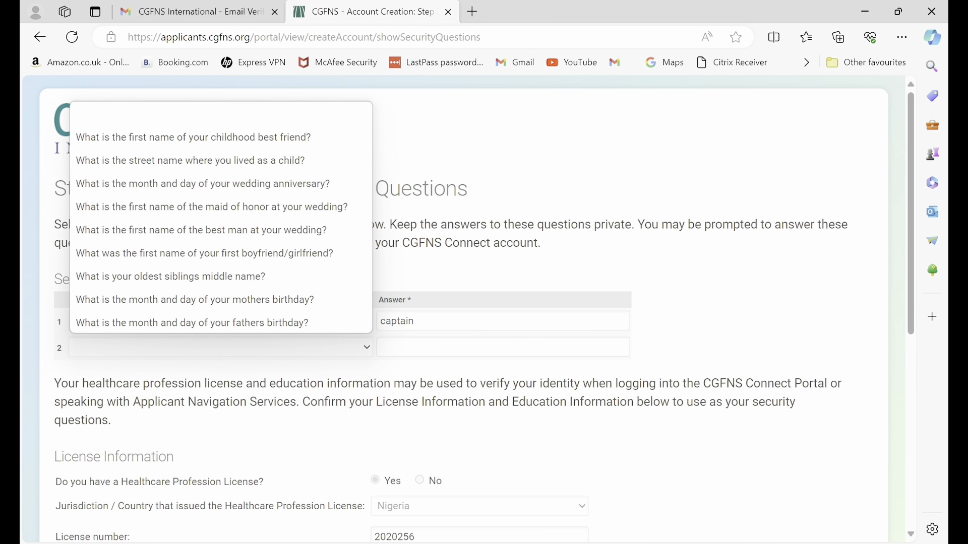
click(194, 137)
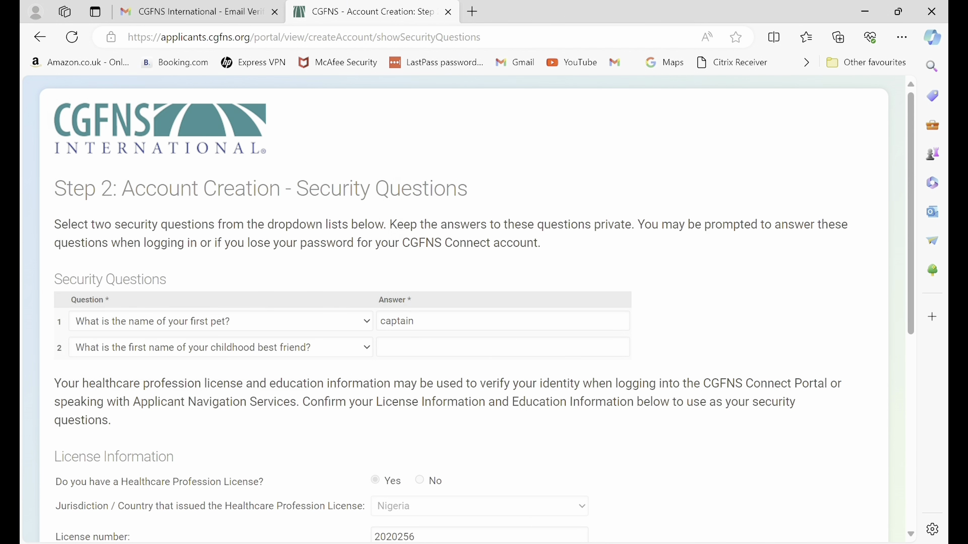
click(382, 347)
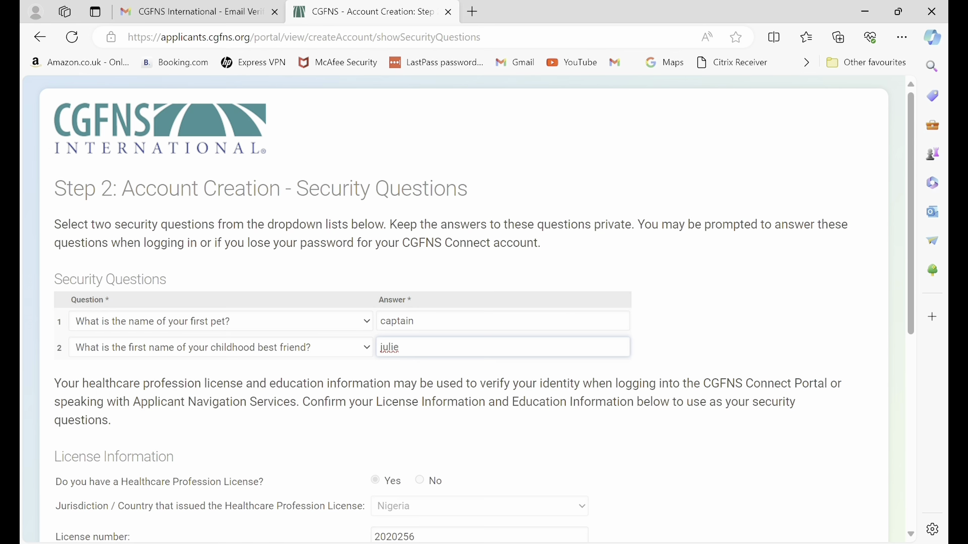
scroll(484, 310, down, 6)
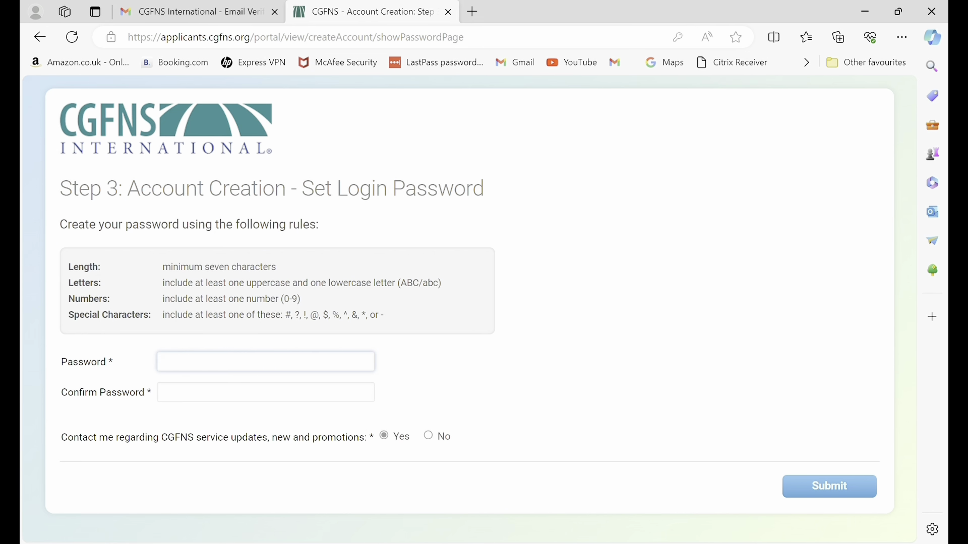
Create and confirm the login password.
text(•••••••••)
click(205, 393)
text(••••••••••••)
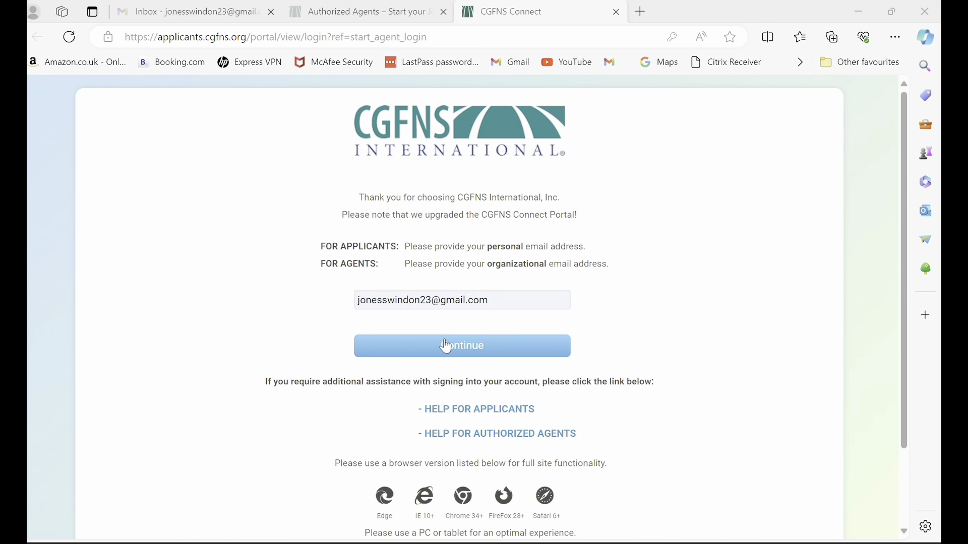
Sign in with the account password and open Edit Contact Info.
click(446, 347)
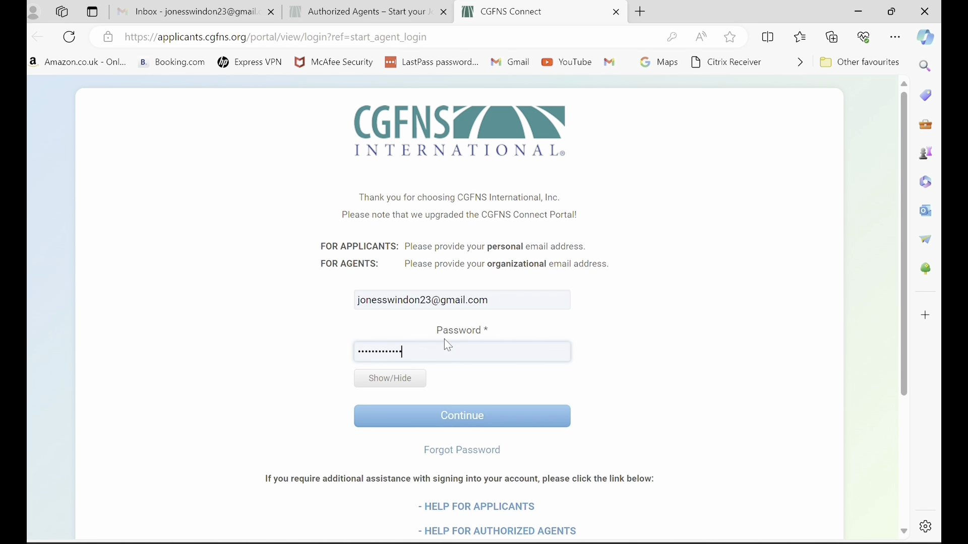
key(BackSpace)
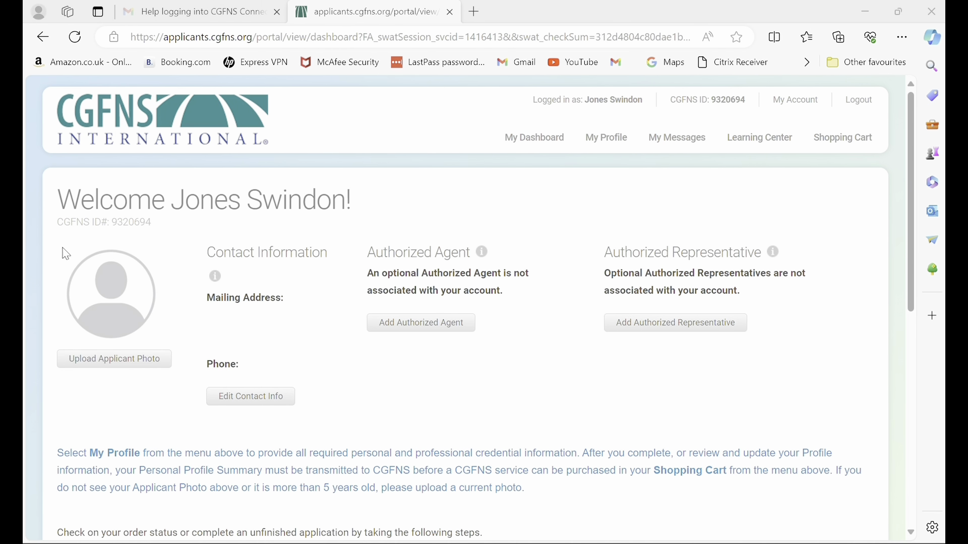
click(245, 403)
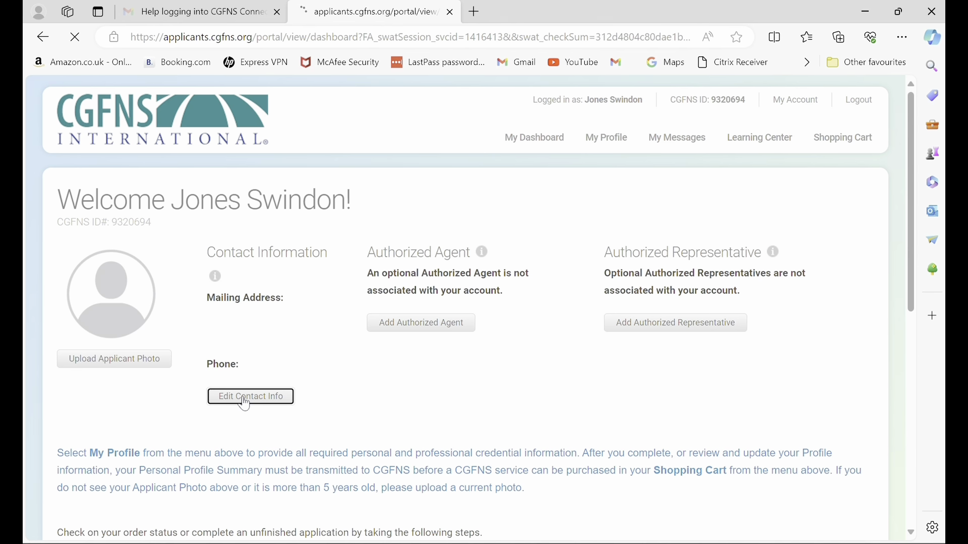
Fill in the Nigeria mailing address: street, city and state Abuja, and postal code.
click(218, 323)
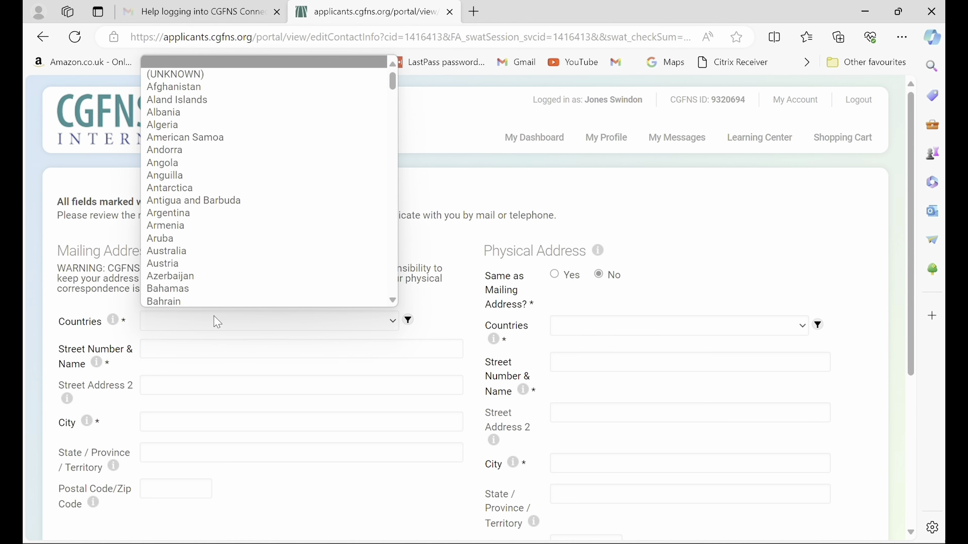
text(nig)
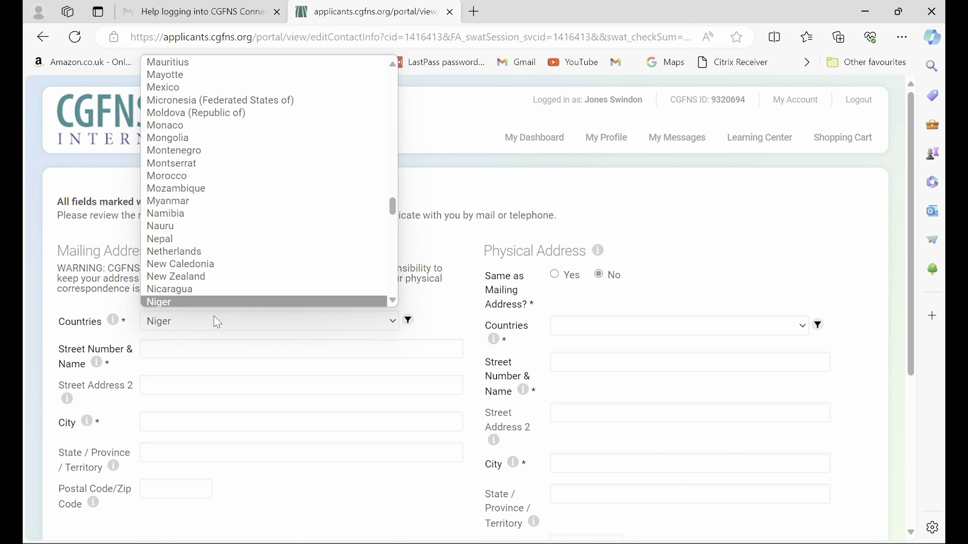
key(Down)
key(Return)
click(201, 350)
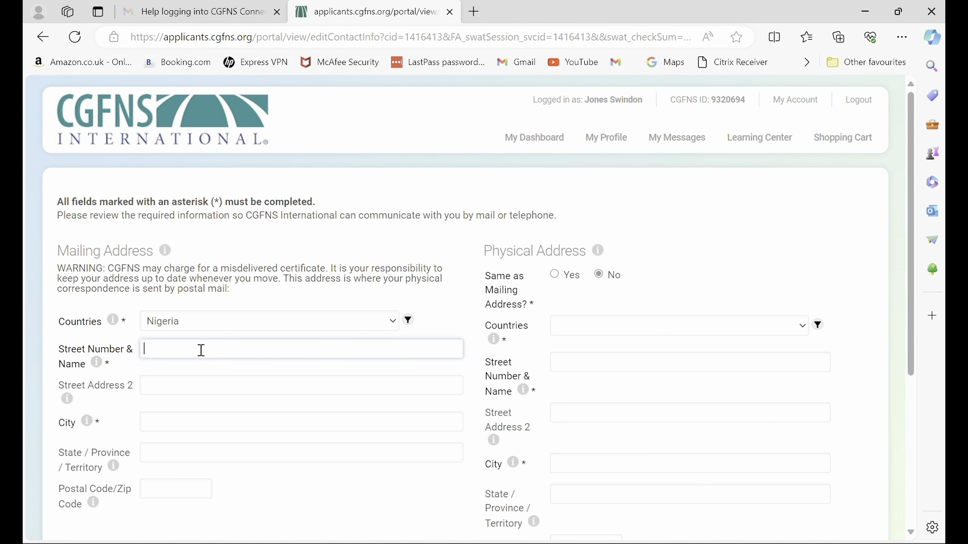
scroll(201, 350, down, 2)
key(Tab)
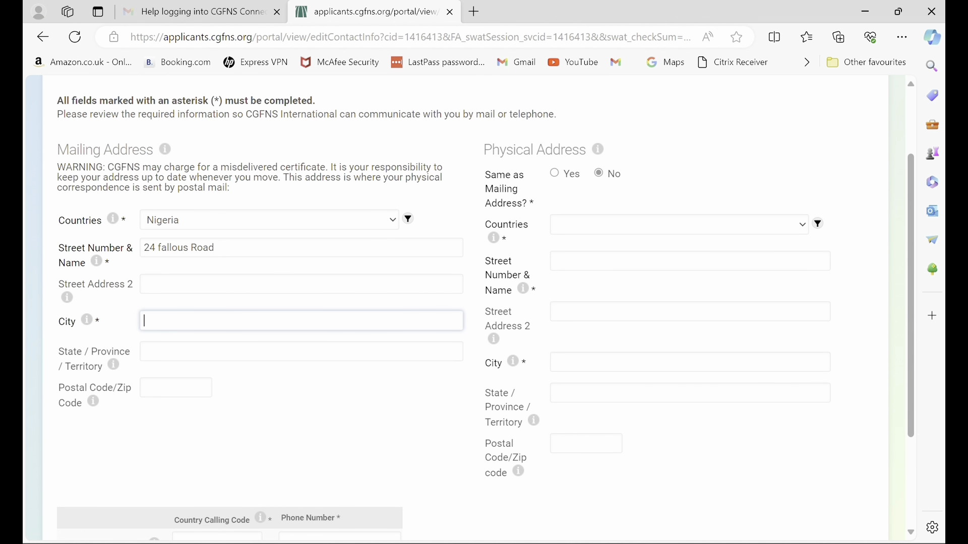
text(Abuja)
key(Tab)
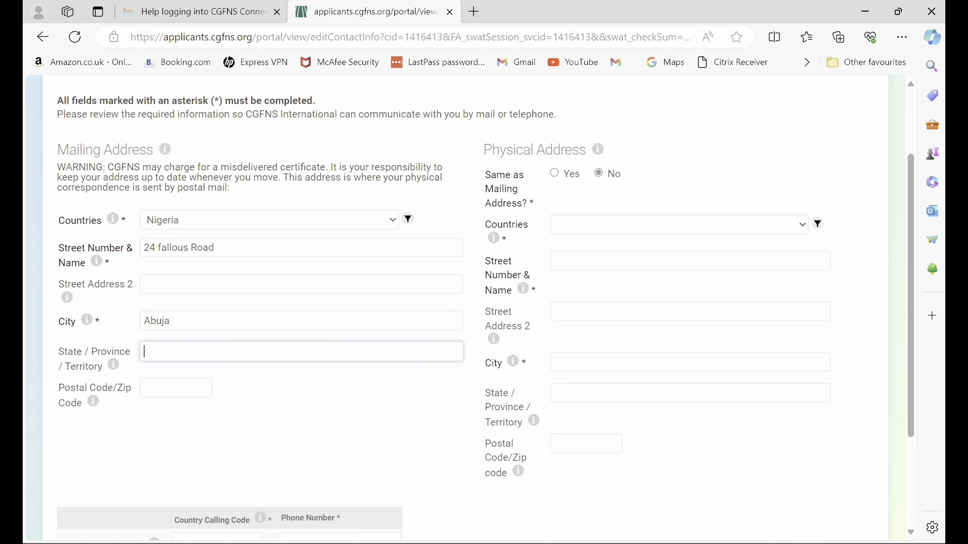
text(Abuja)
key(Tab)
text(900101)
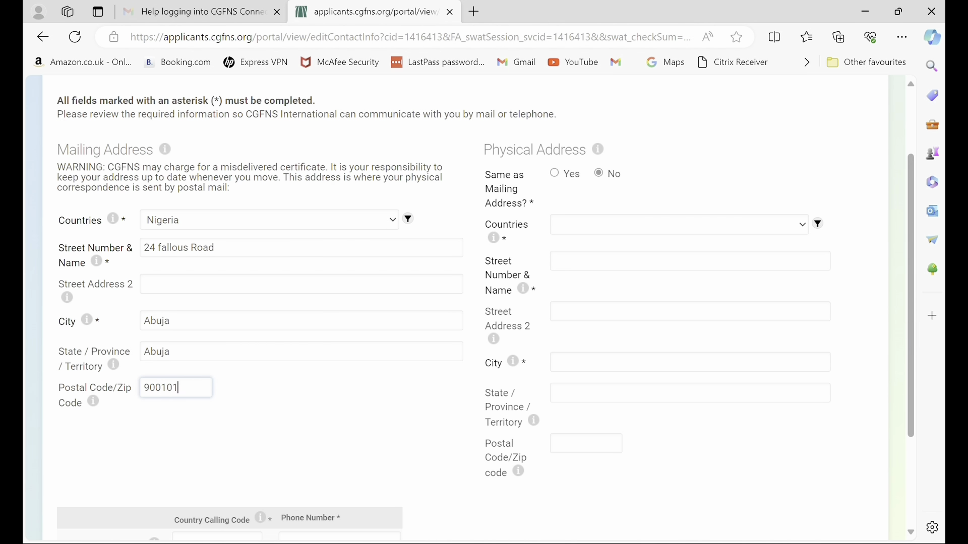
Fill in the Nigeria physical address: street, city and state Abuja, and postal code.
click(679, 225)
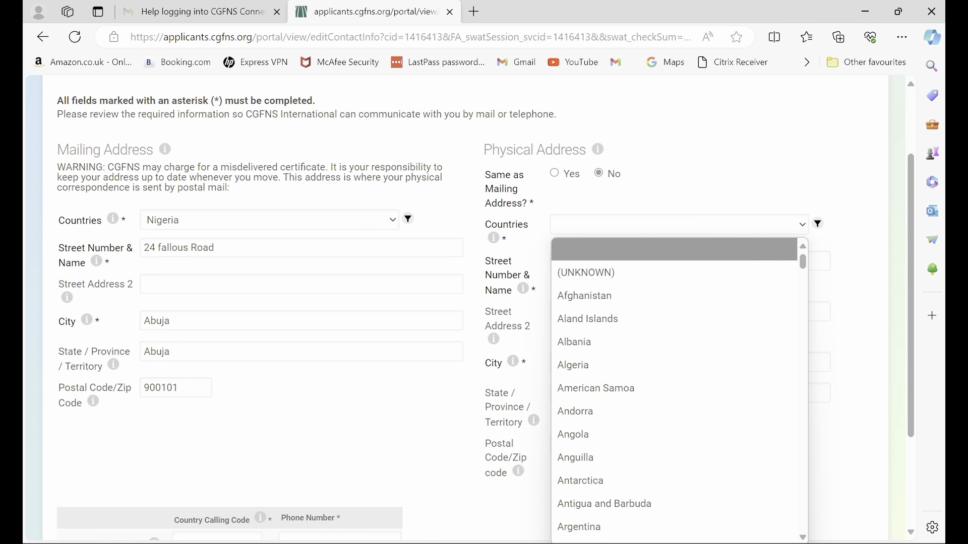
text(nig)
key(Down)
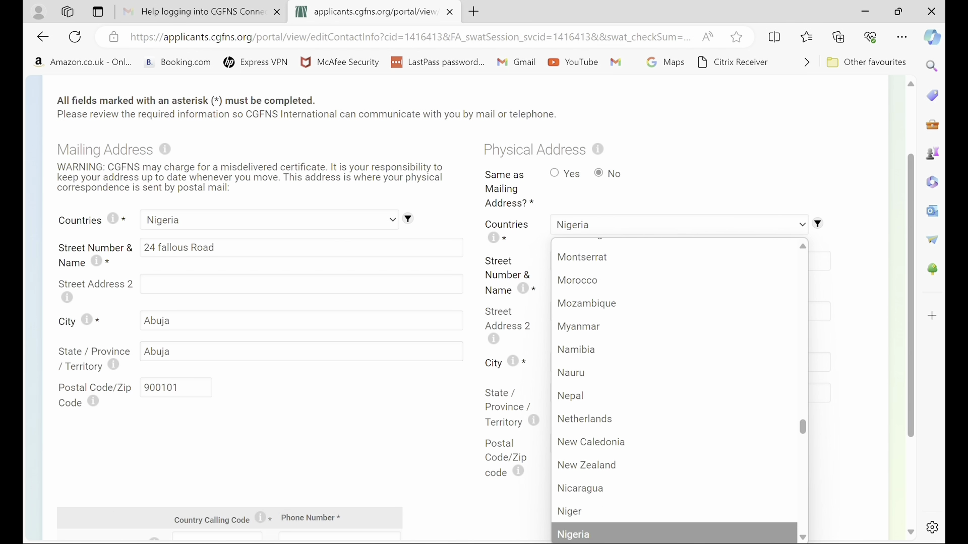
key(Return)
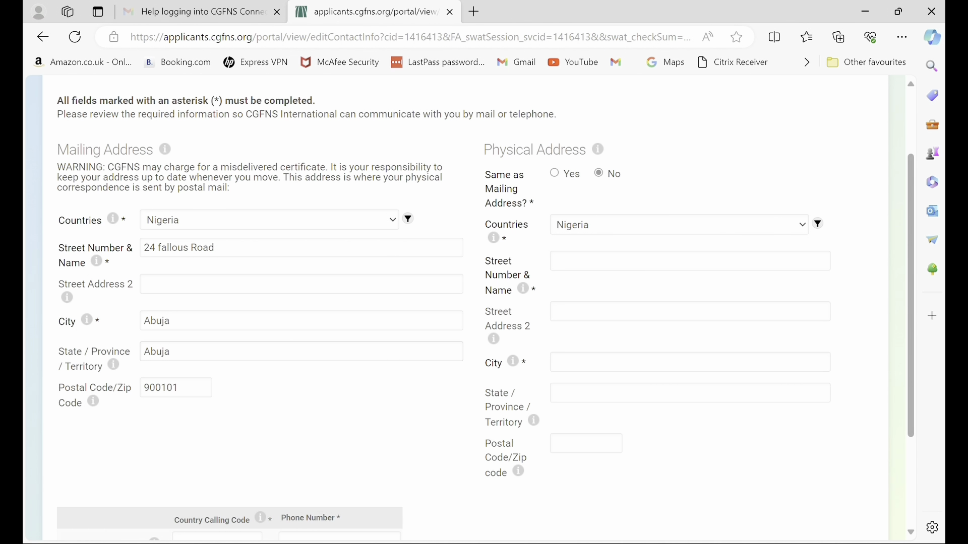
click(690, 261)
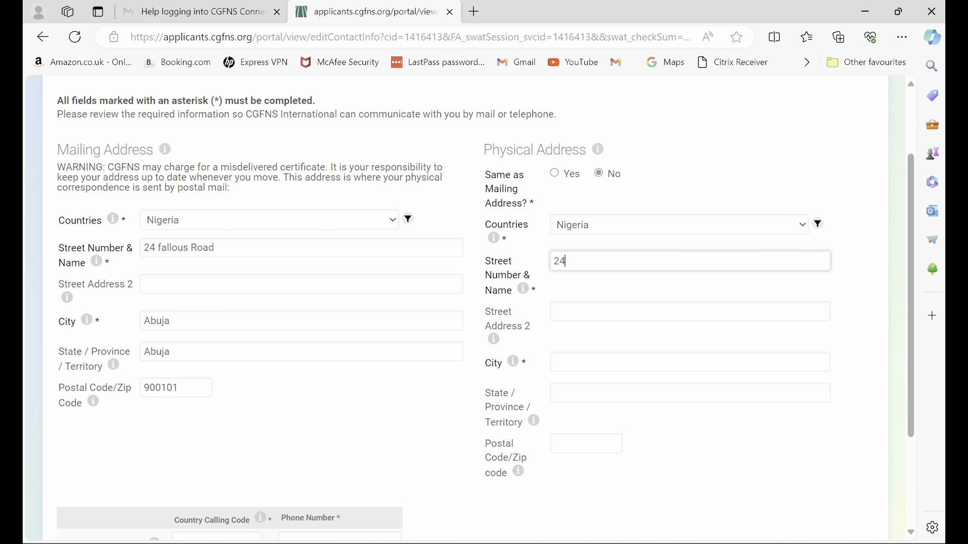
click(554, 311)
click(554, 362)
text(Abuja)
click(555, 393)
text(Abuja)
click(554, 444)
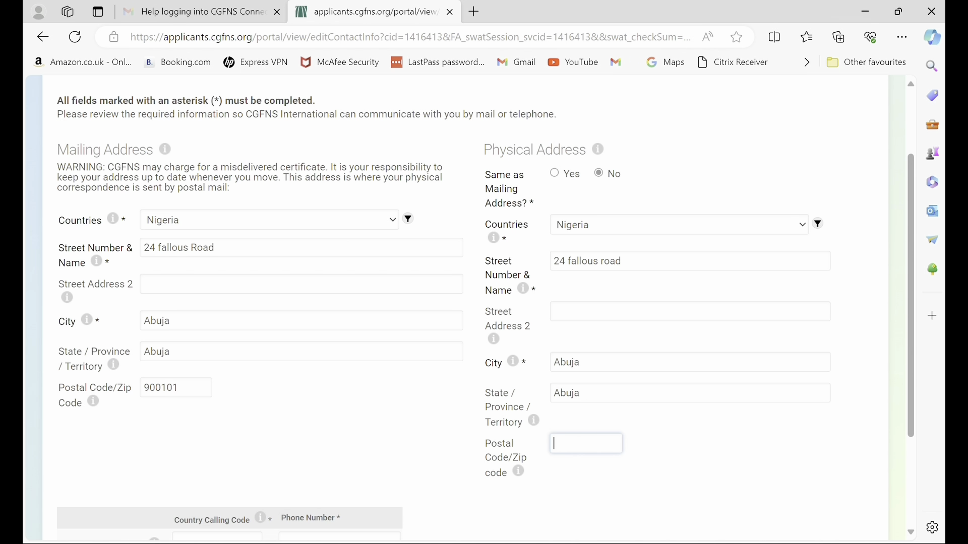
text(900101)
scroll(484, 303, down, 3)
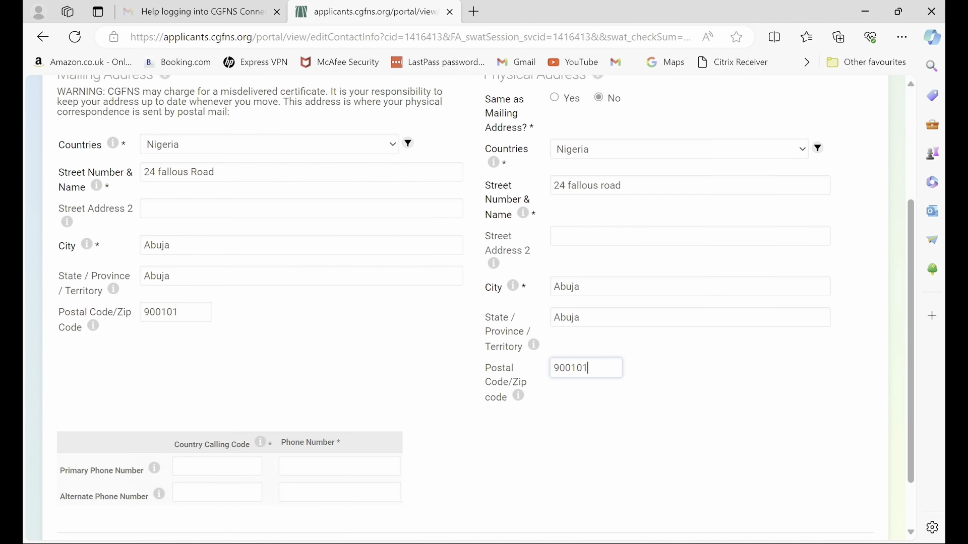
Enter the primary phone with calling code +234 and submit the contact information.
click(217, 401)
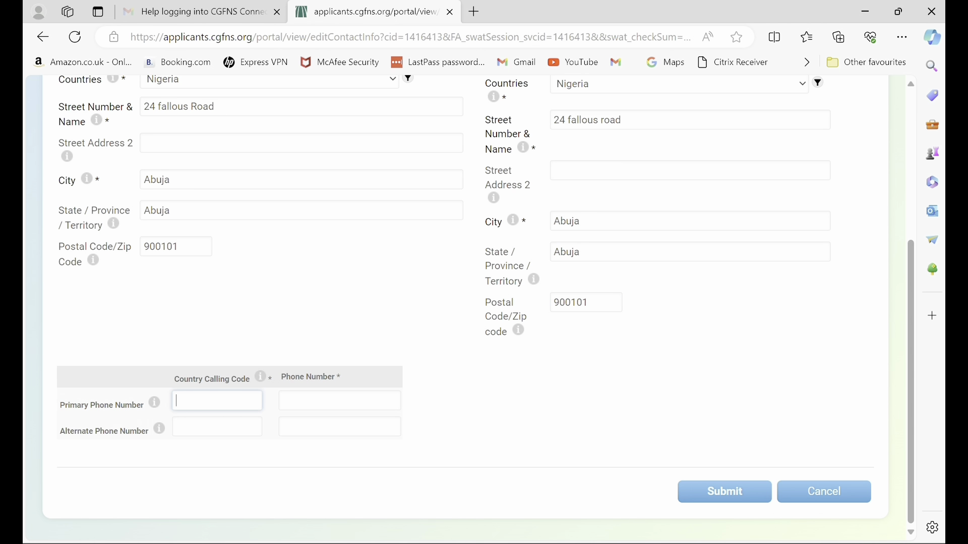
text(+234)
click(284, 402)
key(Return)
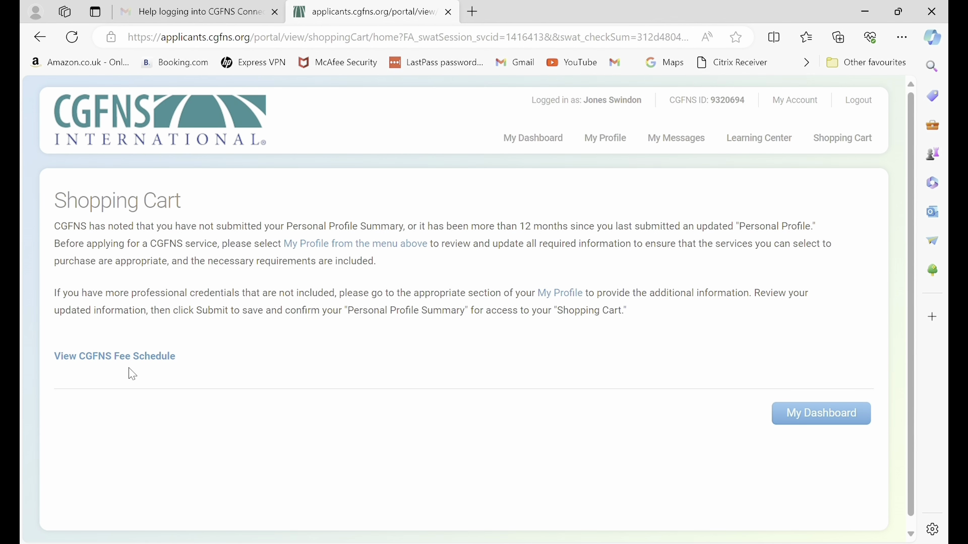
Review the CES Professional Report fees in the fee schedule, then close its tab.
click(137, 357)
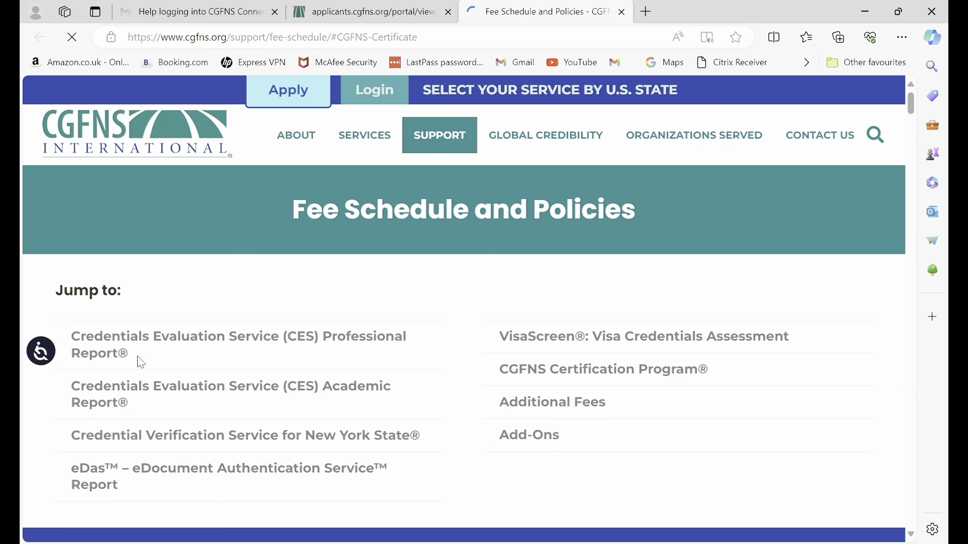
click(110, 354)
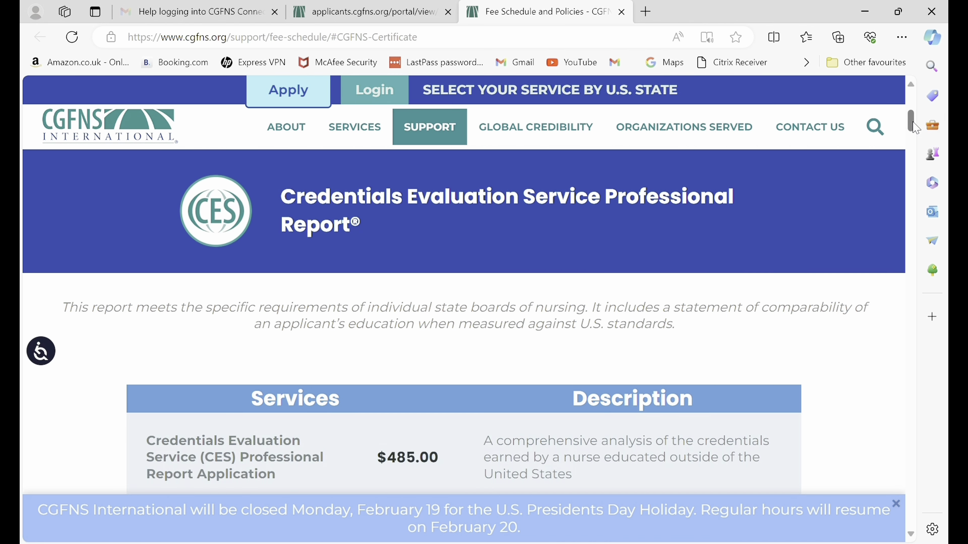
mouse_move(915, 124)
mouse_down()
mouse_move(915, 142)
mouse_move(922, 117)
mouse_up()
scroll(924, 120, down, 5)
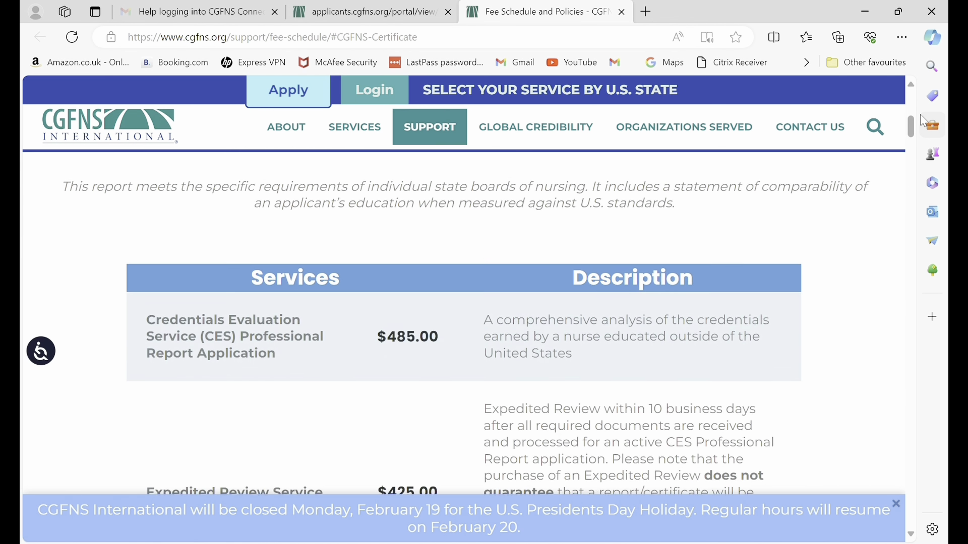
scroll(925, 121, down, 4)
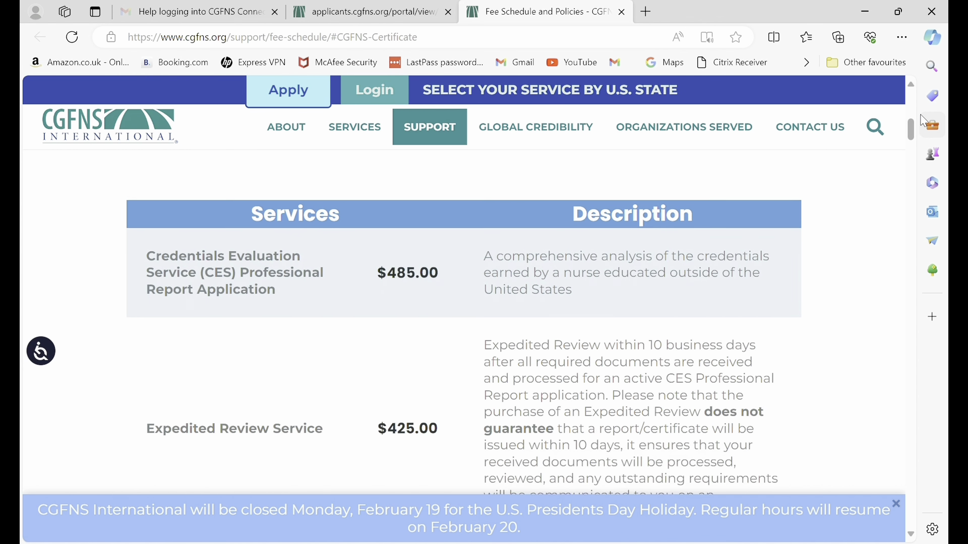
scroll(925, 121, up, 1)
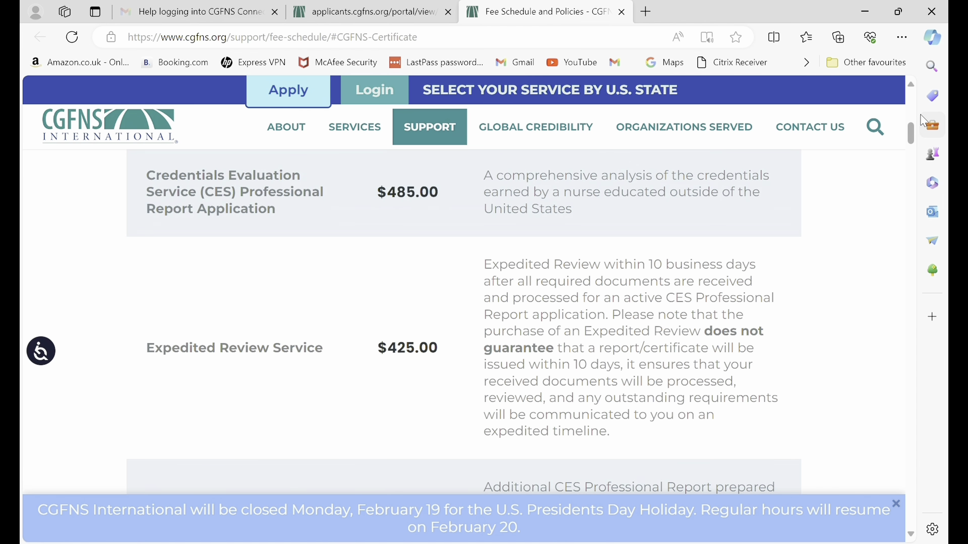
scroll(925, 121, down, 2)
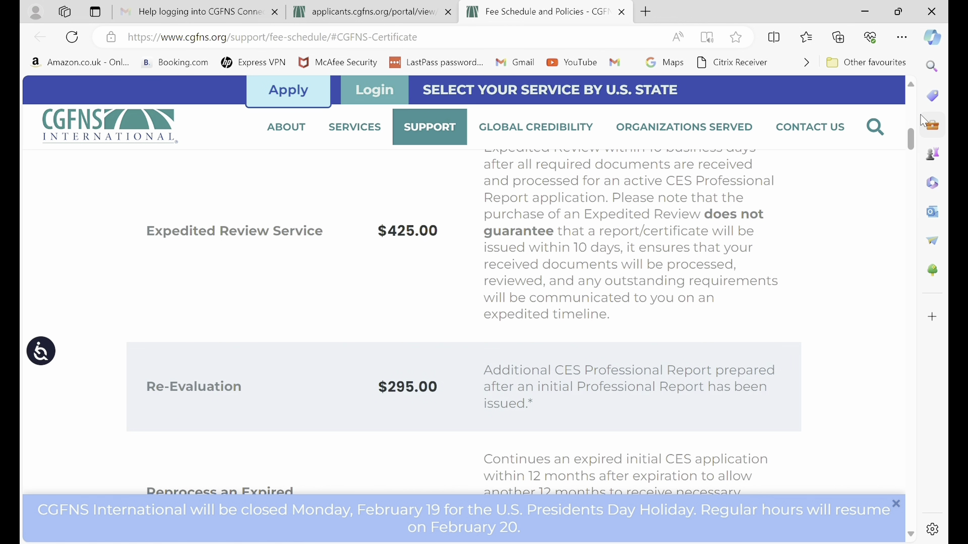
scroll(925, 121, down, 5)
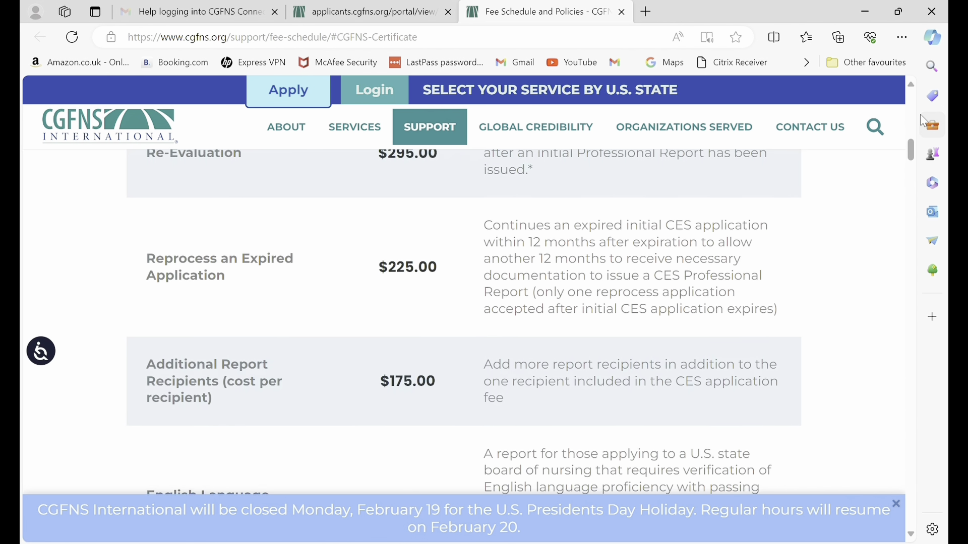
scroll(925, 121, down, 3)
scroll(925, 121, up, 7)
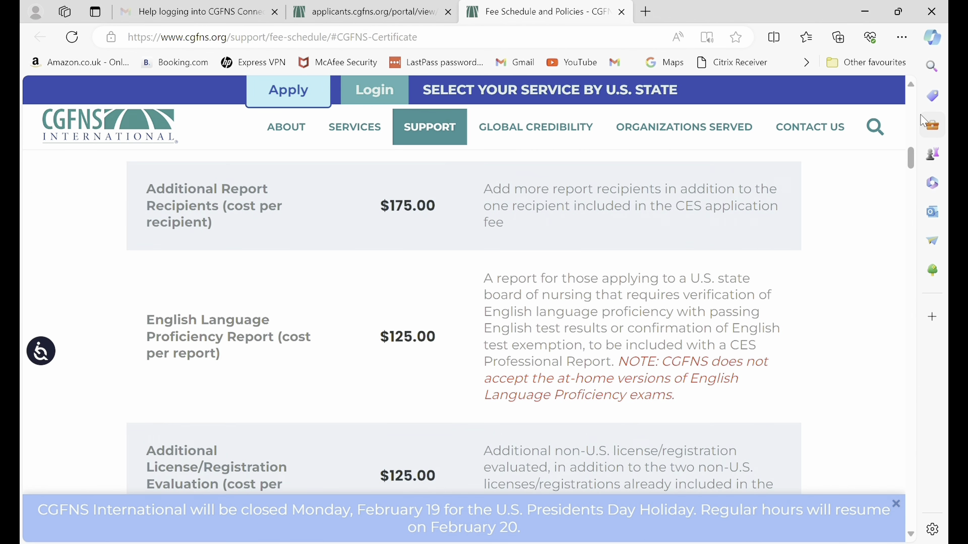
scroll(925, 121, up, 5)
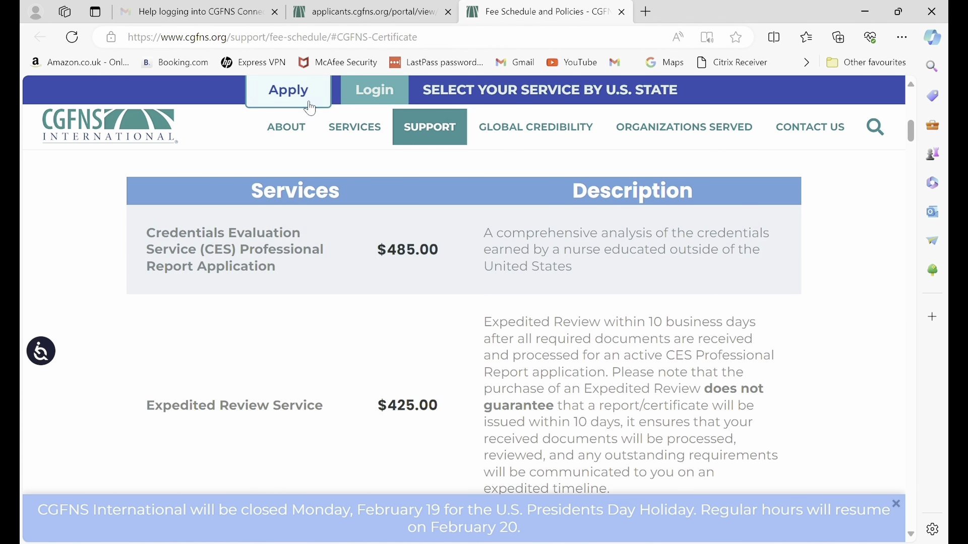
key(ctrl+w)
Open My Profile and scroll Personal Information down to the prefilled name and birth-date fields.
click(599, 171)
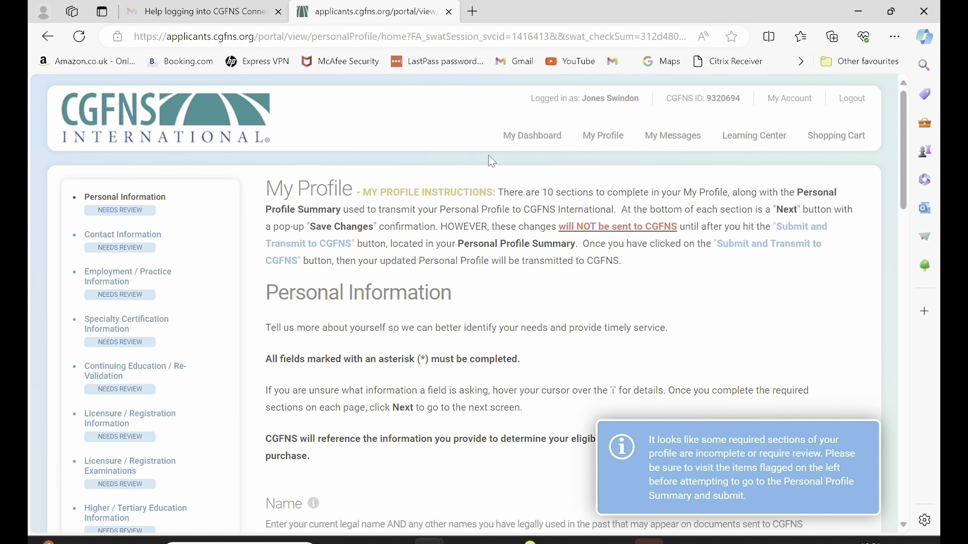
drag(907, 127, 908, 155)
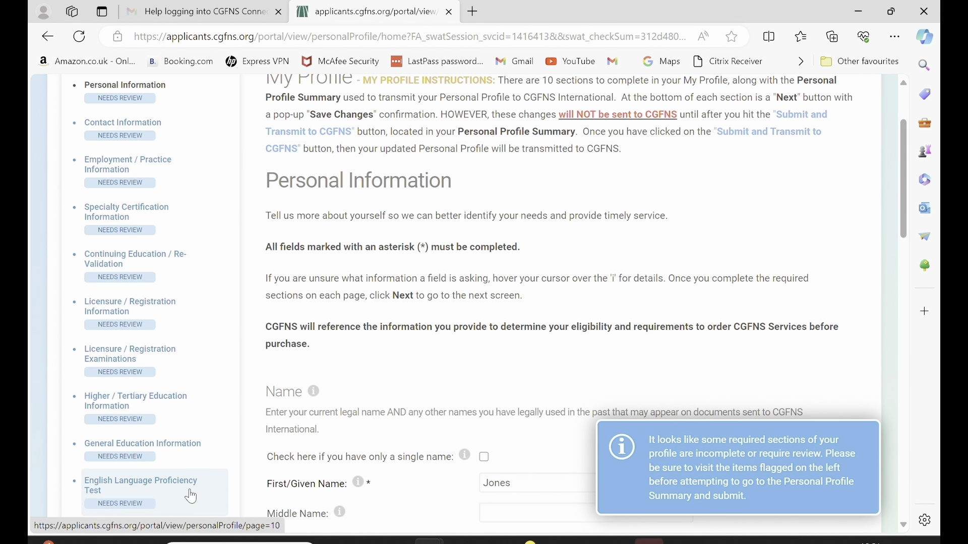
drag(904, 204, 896, 290)
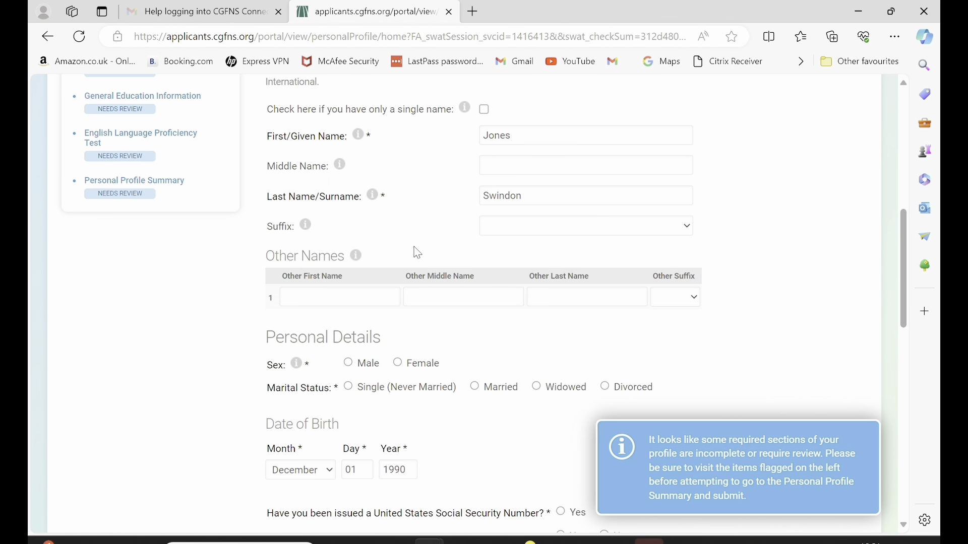
Enter the applicant's other first and last name and set sex Female, marital status Married.
click(351, 297)
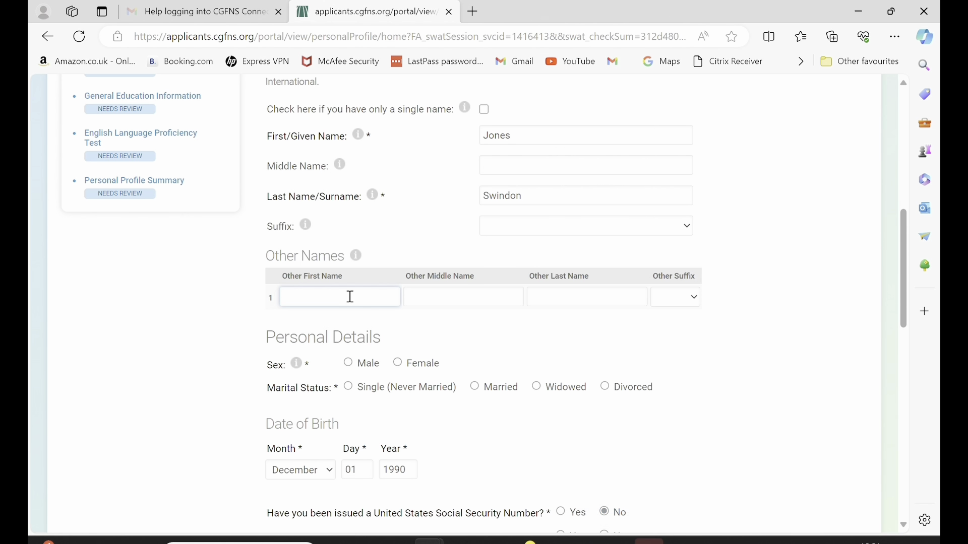
click(562, 301)
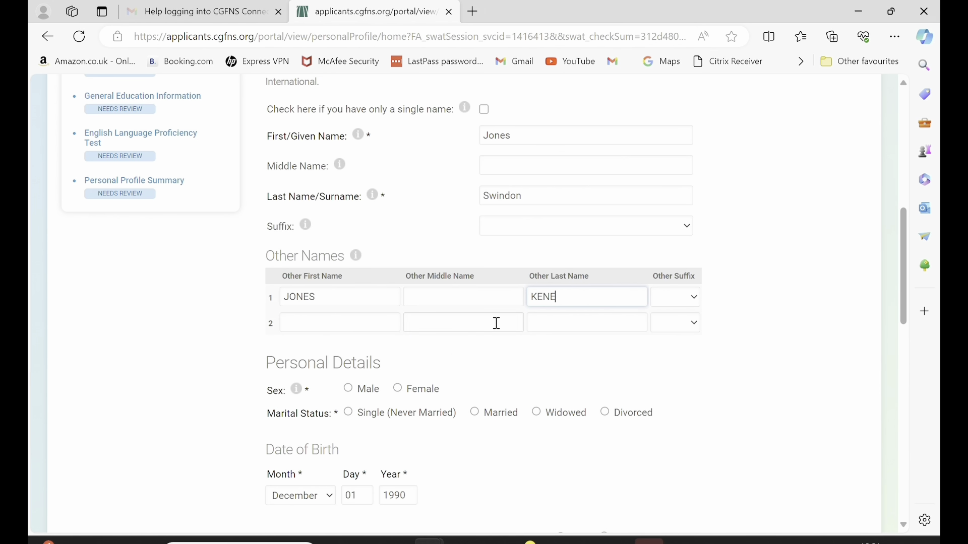
click(402, 391)
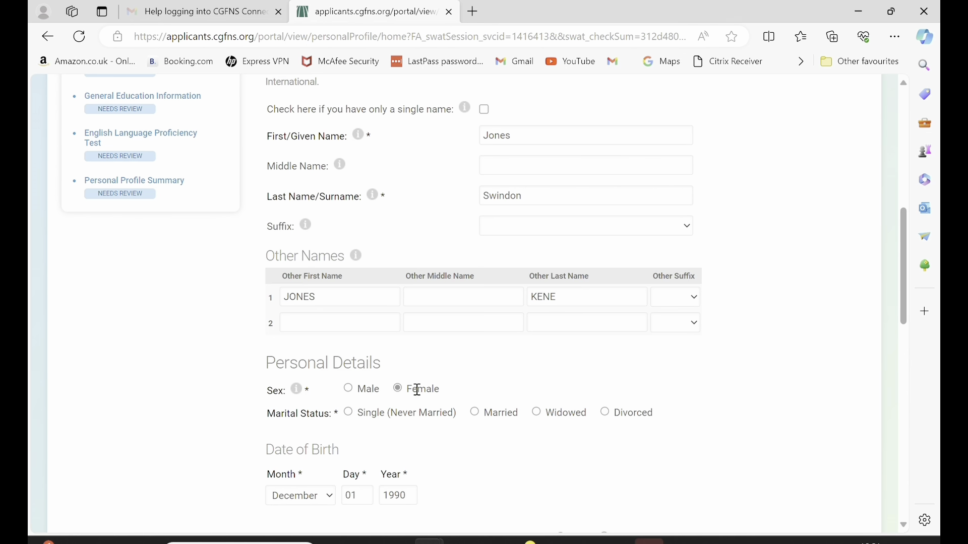
click(475, 412)
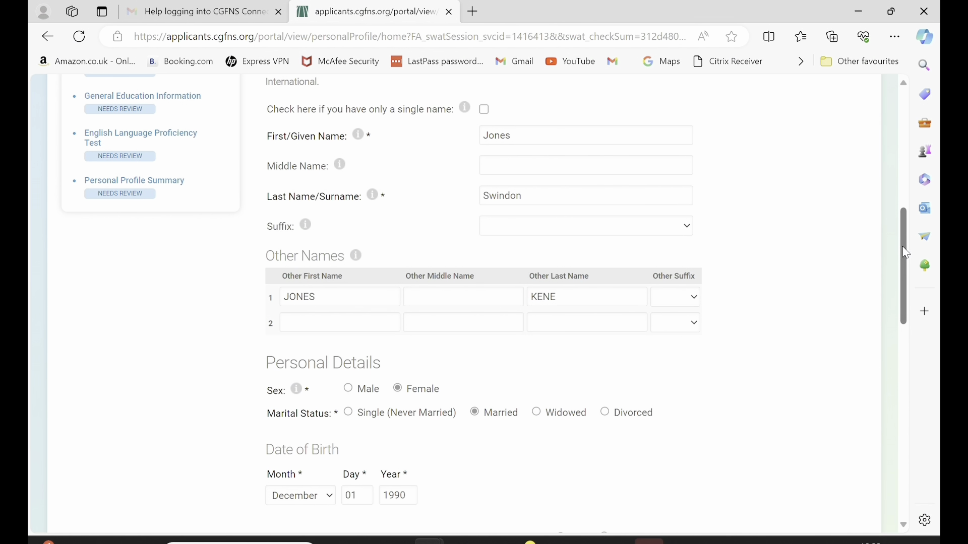
Answer No to the background check and set country of birth to Nigeria.
scroll(914, 313, down, 5)
scroll(915, 313, down, 3)
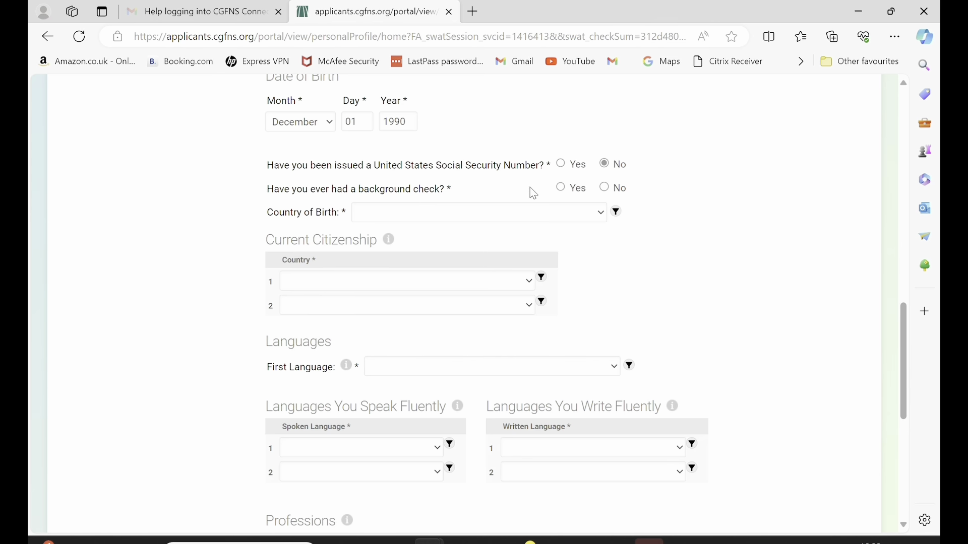
click(604, 188)
click(600, 214)
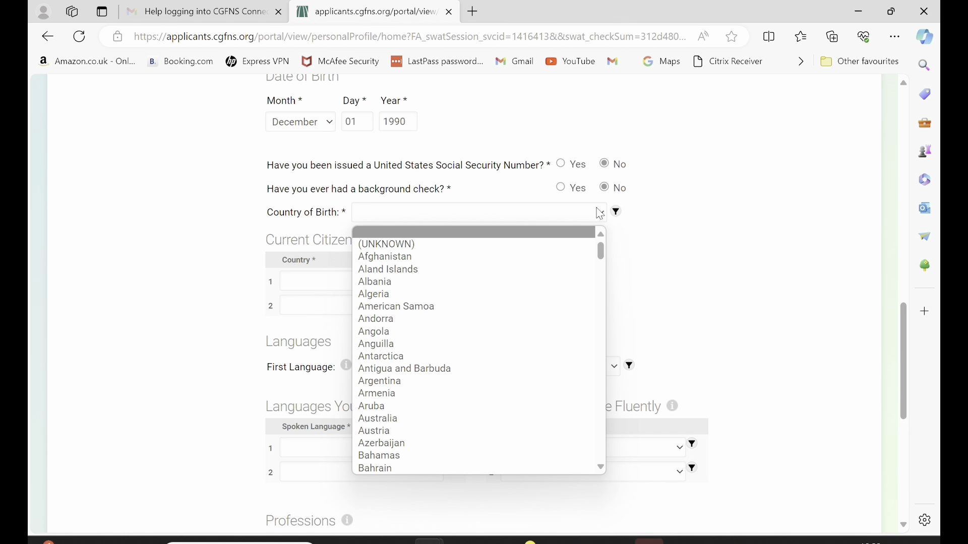
text(nigeria)
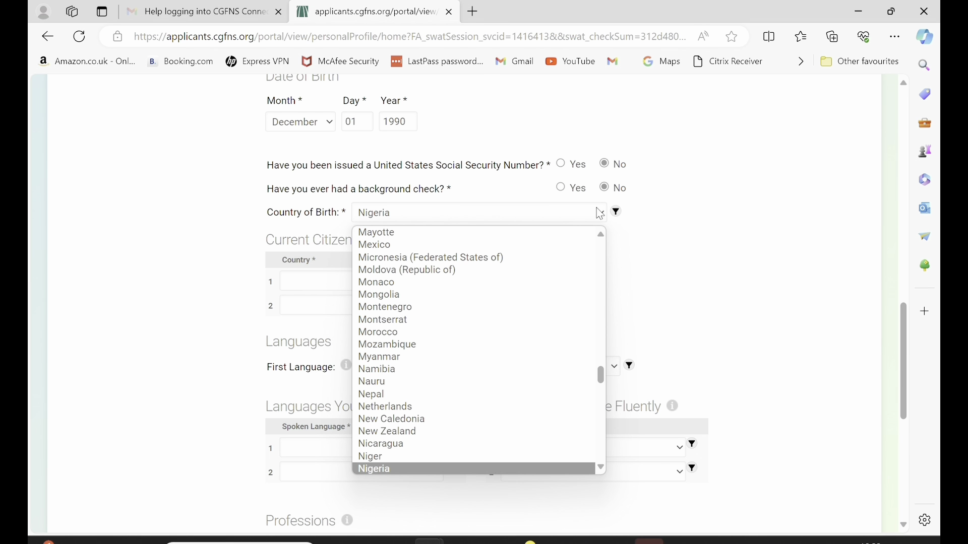
key(Return)
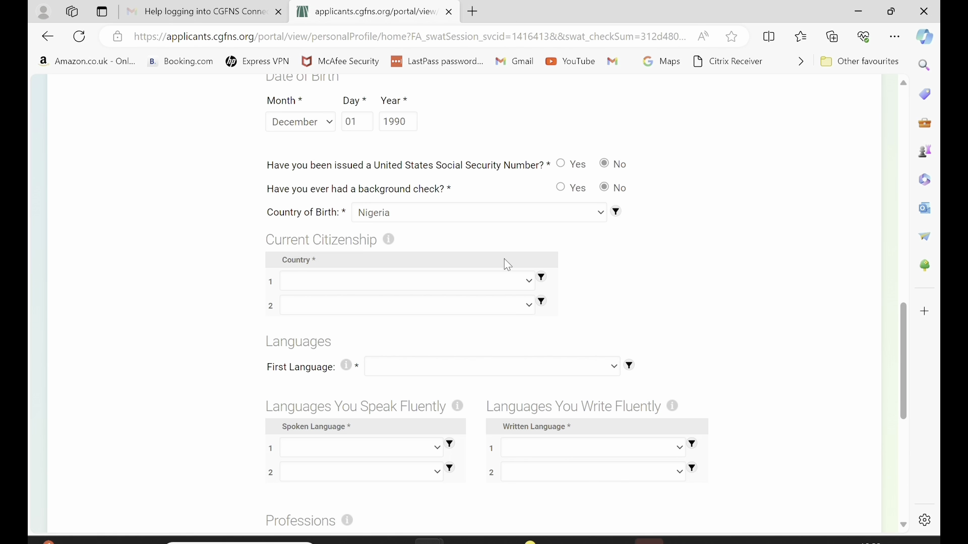
Set current citizenship to Nigeria and first language to English.
click(533, 283)
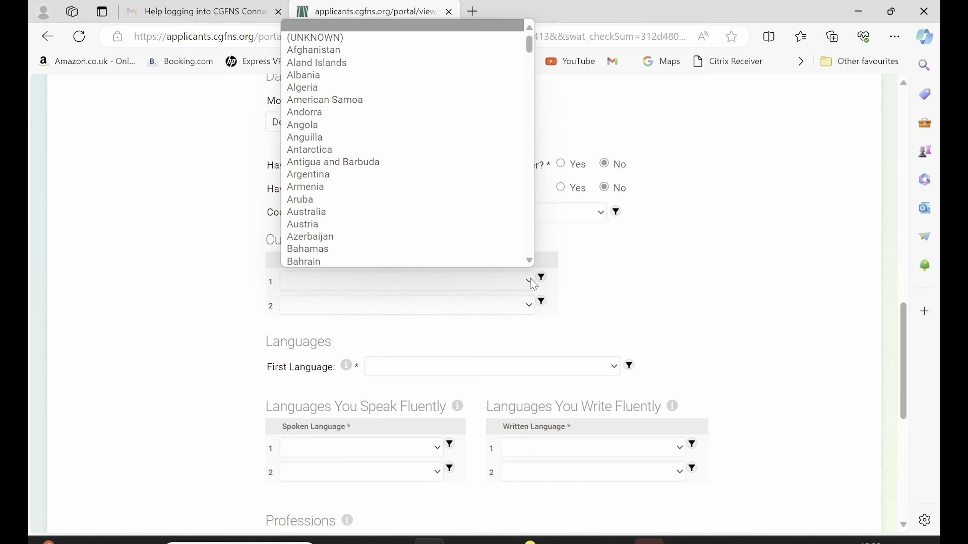
text(nig)
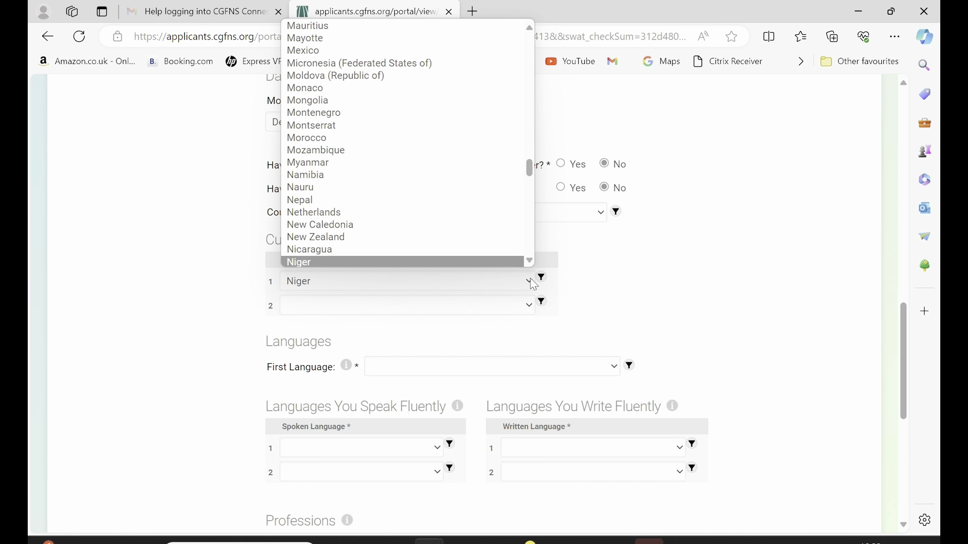
key(Down)
key(Return)
click(501, 373)
text(eng)
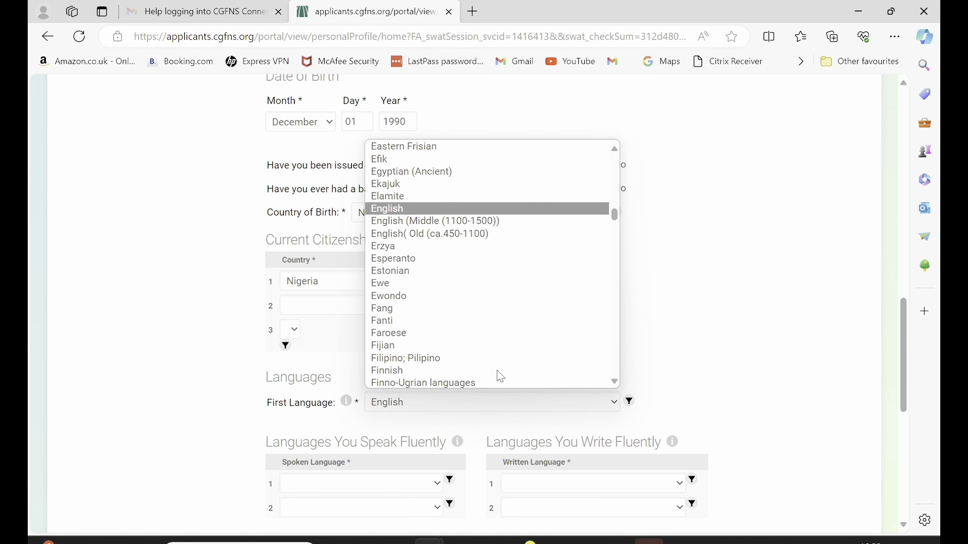
key(Return)
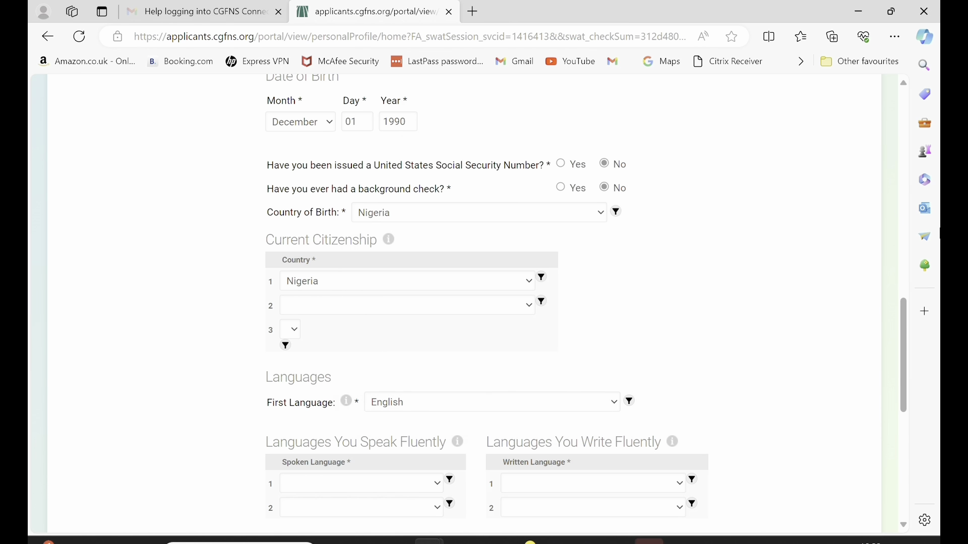
drag(903, 315, 902, 388)
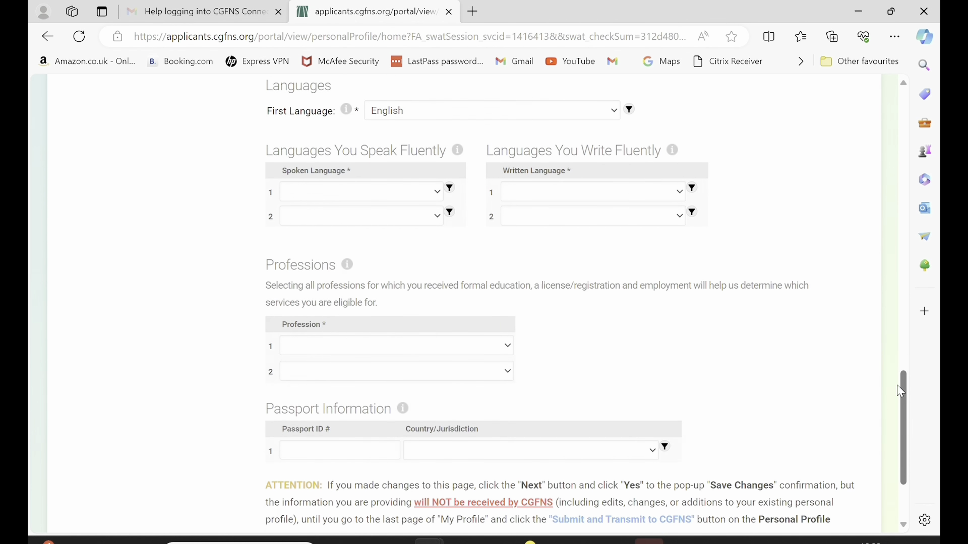
Add English and Igbo as the two spoken languages.
scroll(383, 265, up, 2)
click(383, 263)
text(eng)
key(Return)
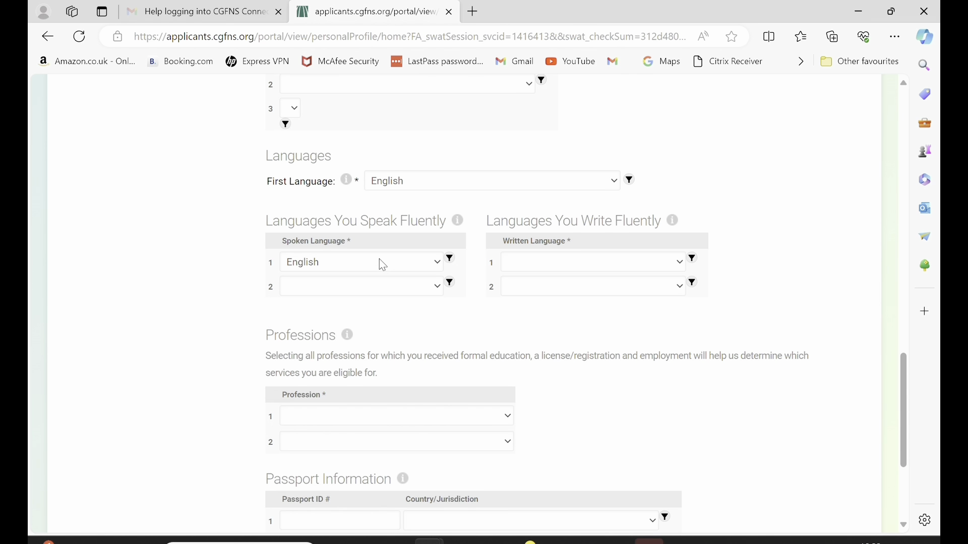
click(381, 287)
text(ig)
key(Return)
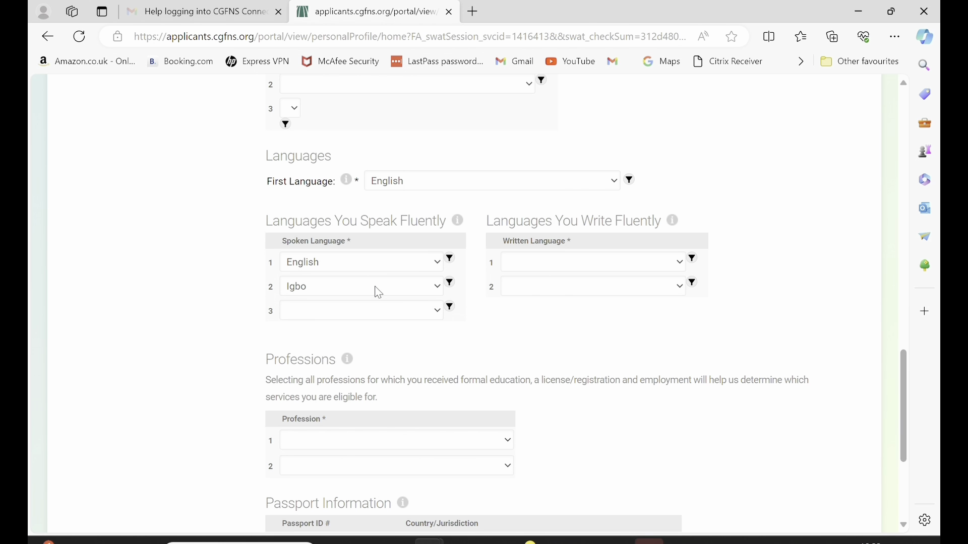
click(375, 286)
text(ig)
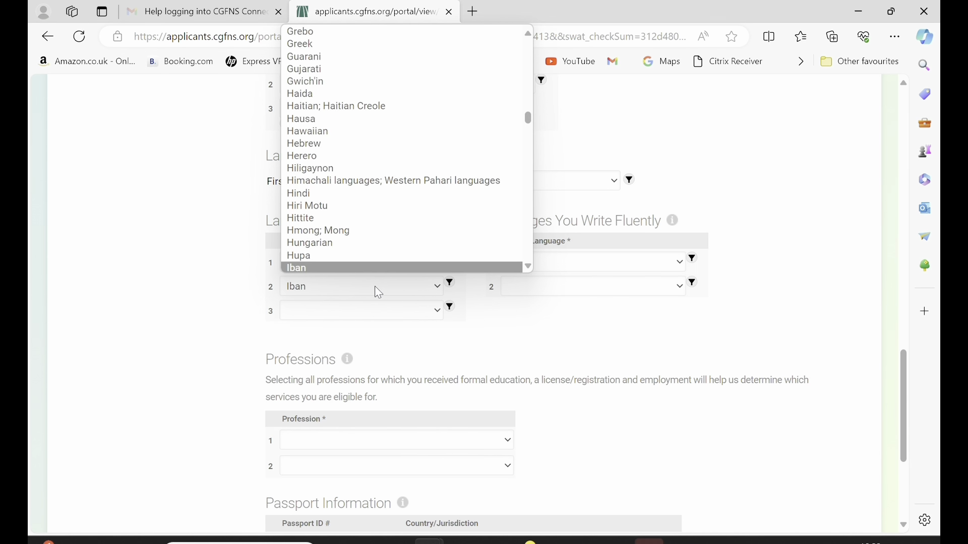
key(Return)
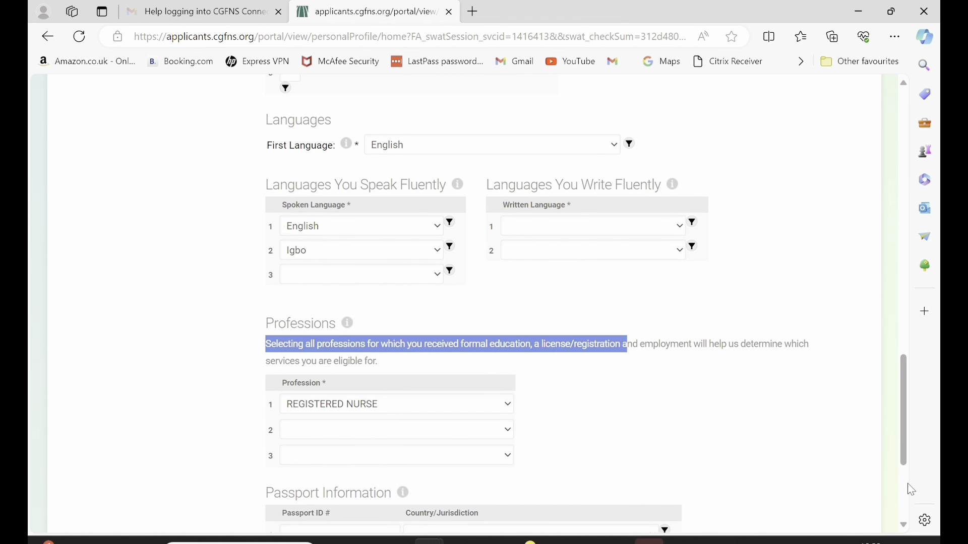
Record the passport number with Nigeria as its country, then save and continue.
scroll(912, 490, down, 5)
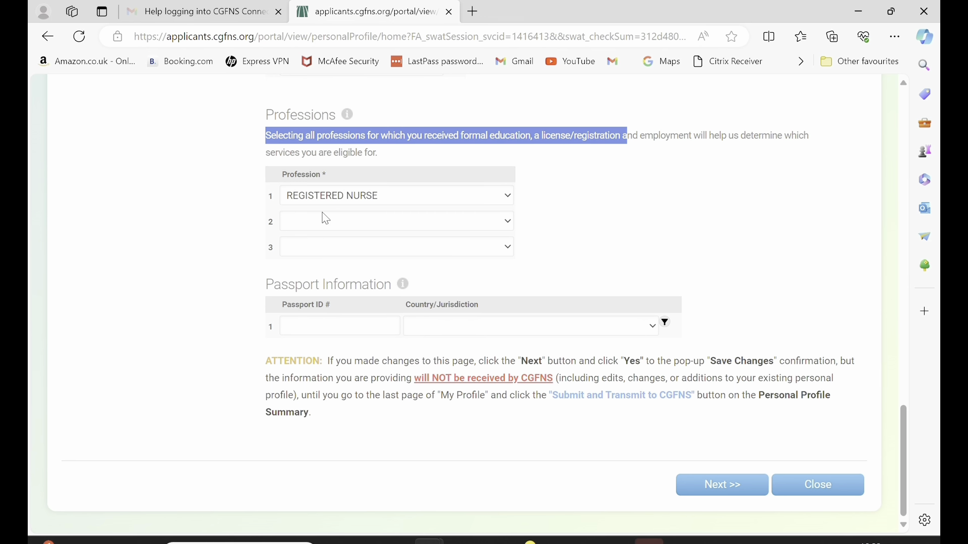
click(372, 326)
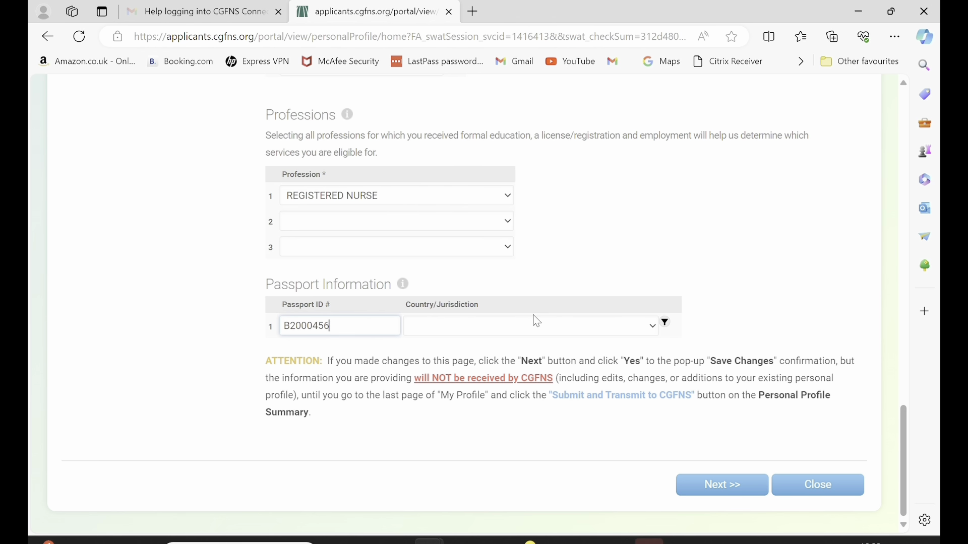
click(518, 343)
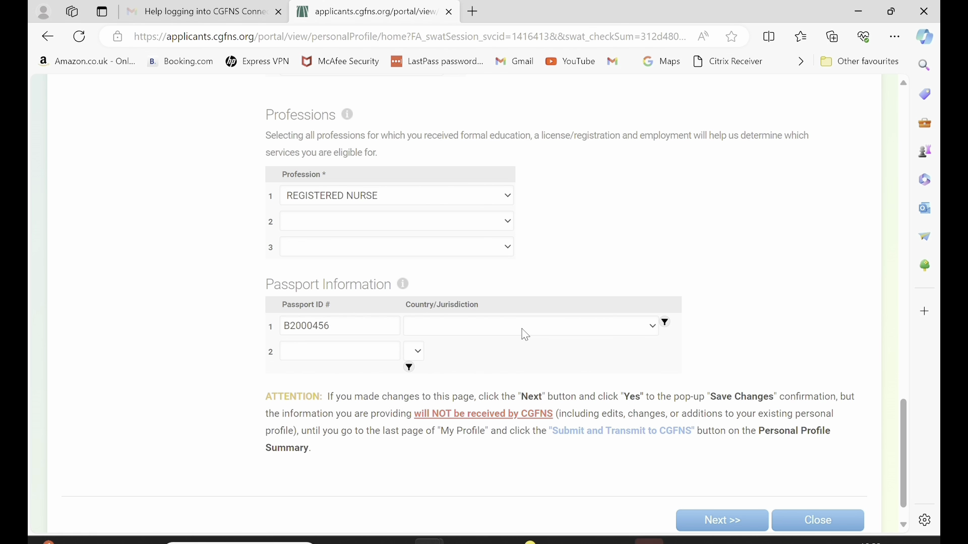
click(526, 334)
text(nic)
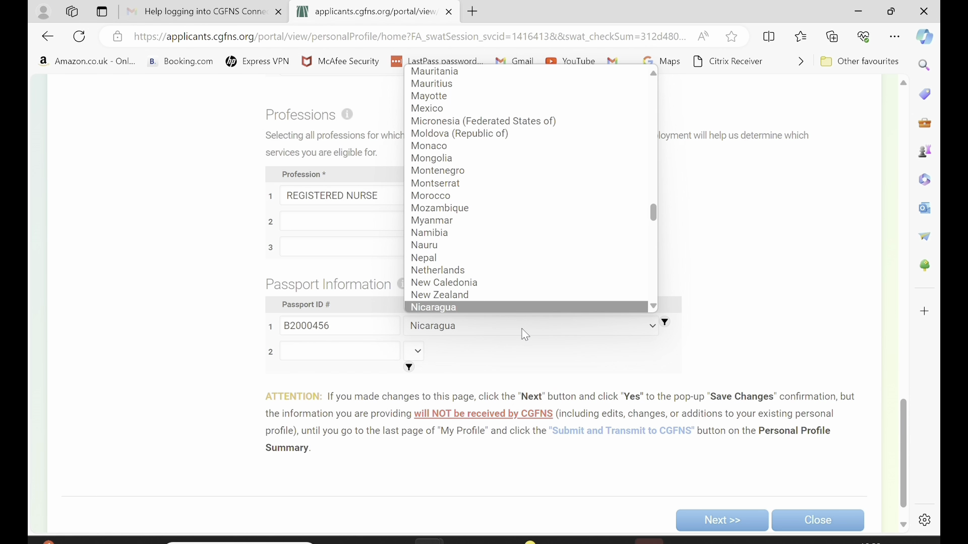
key(Down)
key(Return)
key(Down)
click(704, 512)
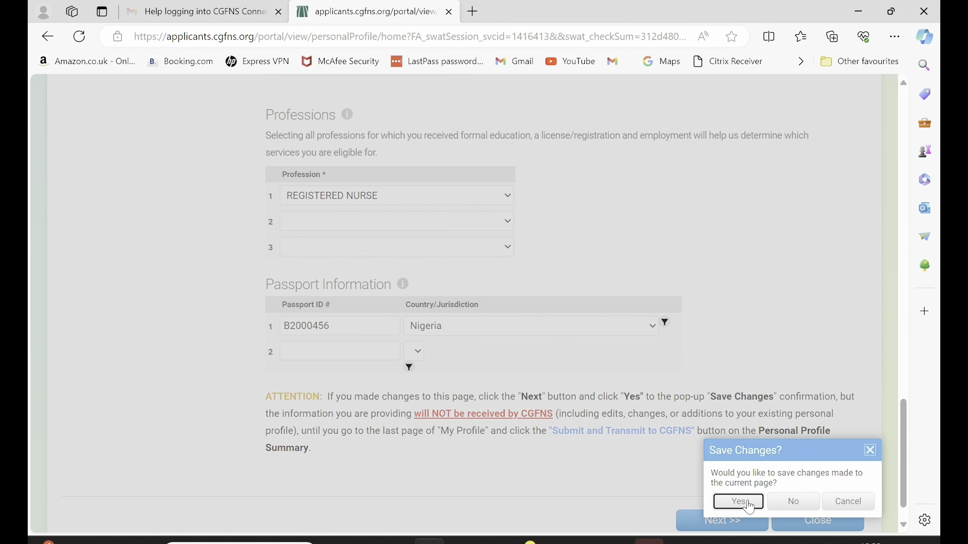
click(747, 503)
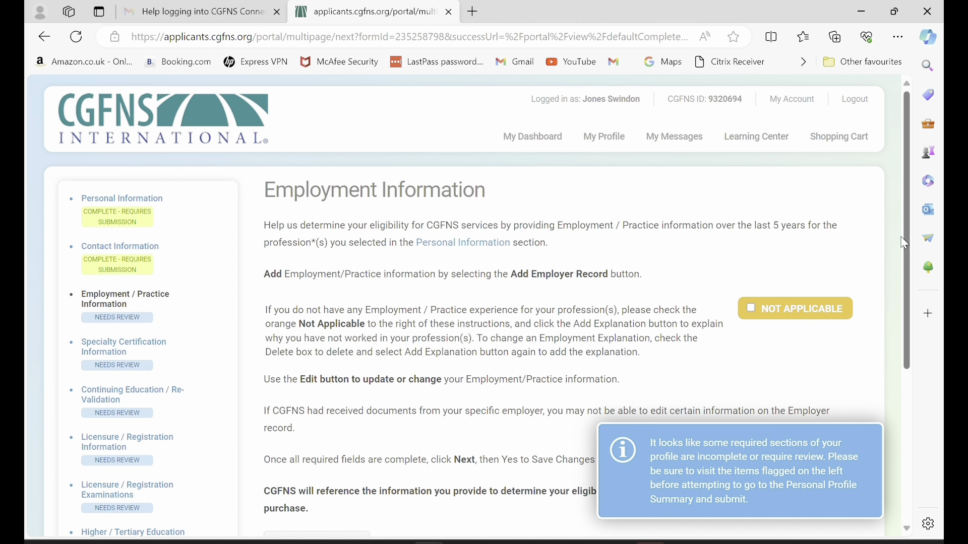
Scroll down Employment Information and open the Add Employer Record dialog.
scroll(905, 214, down, 2)
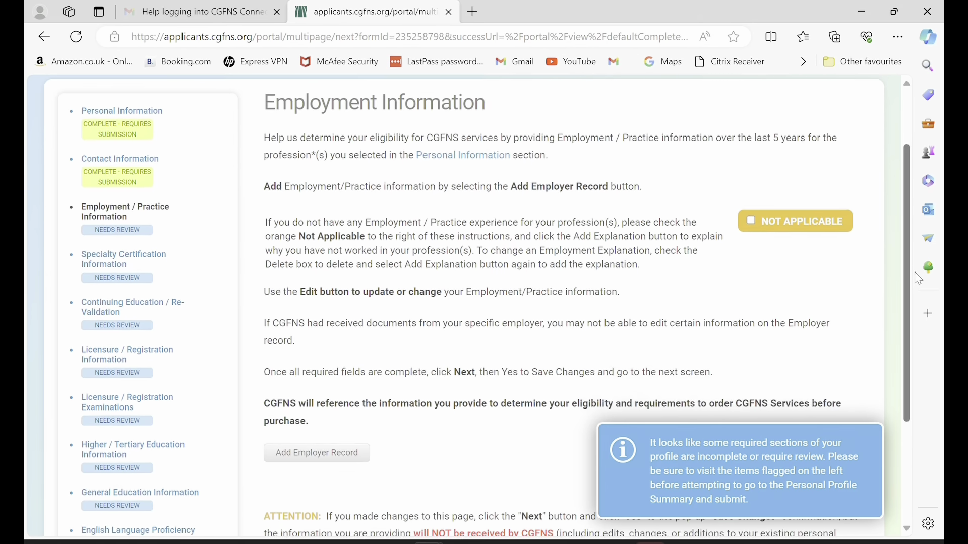
scroll(605, 293, down, 3)
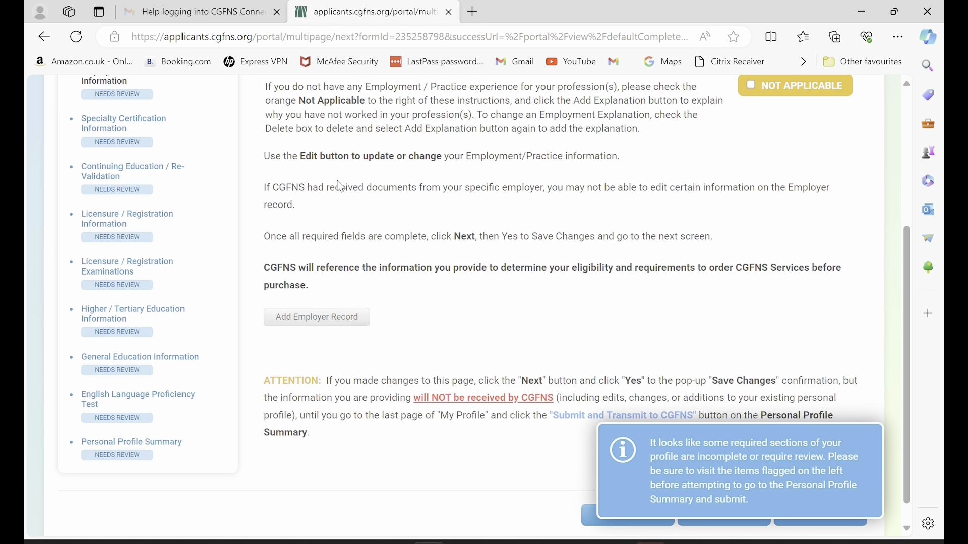
click(331, 326)
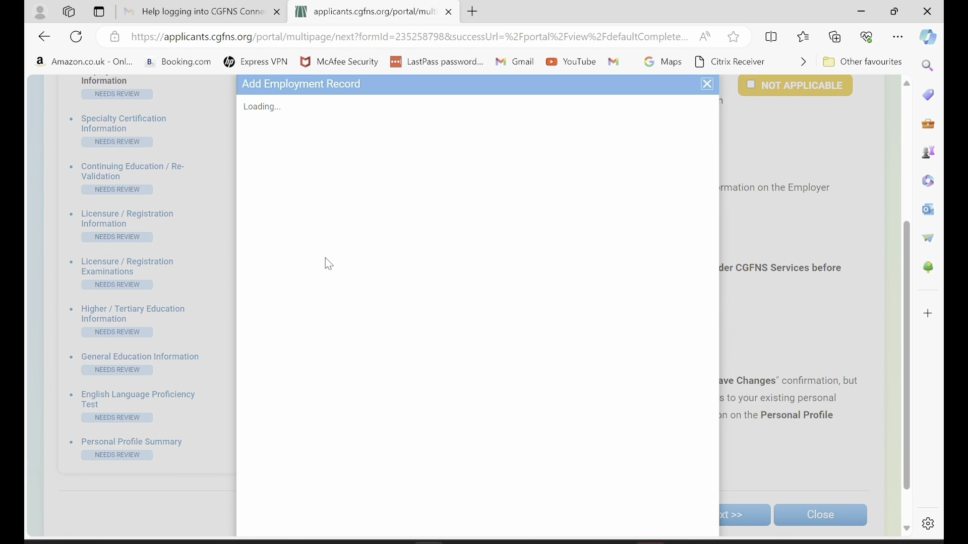
Enter facility ROYAL MAIL HOSPITAL, the supervisor's name, title STAFF NURSE, and country Nigeria.
click(443, 269)
text(RO)
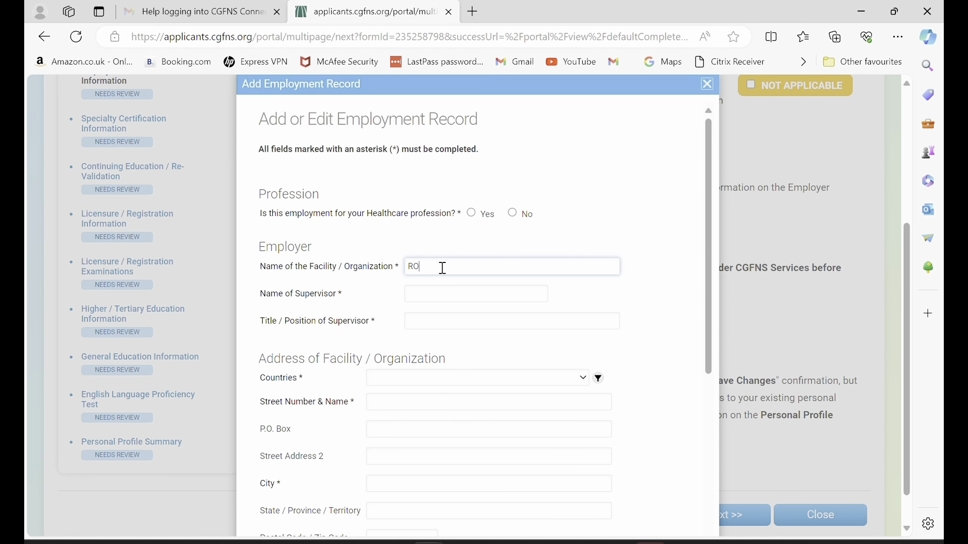
text(YAL MAIL HOSPITAL)
key(Tab)
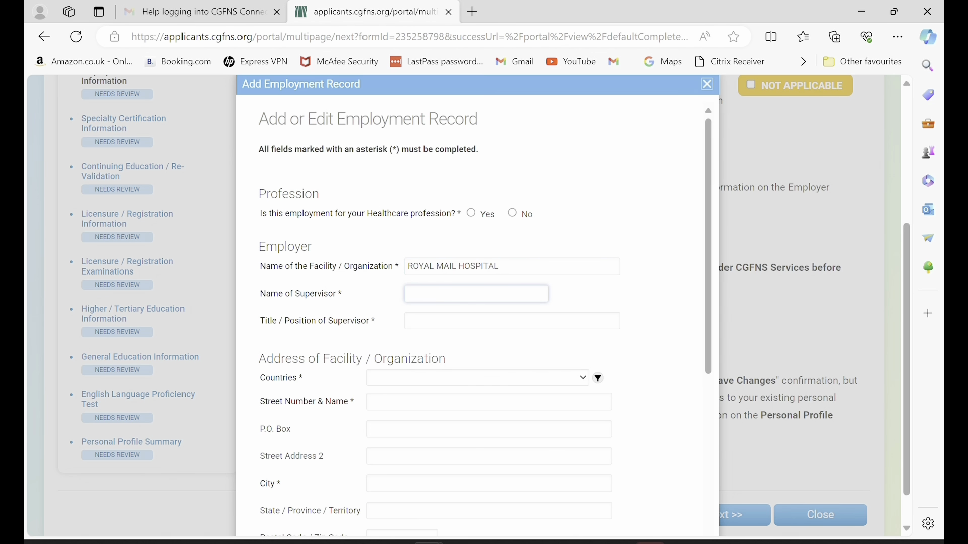
text(GRACIOUS)
key(Tab)
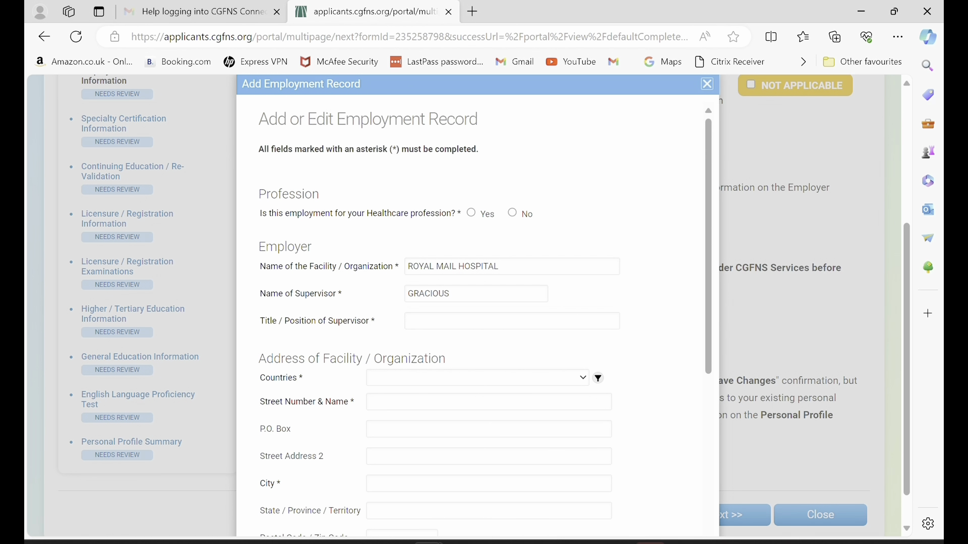
text(STA)
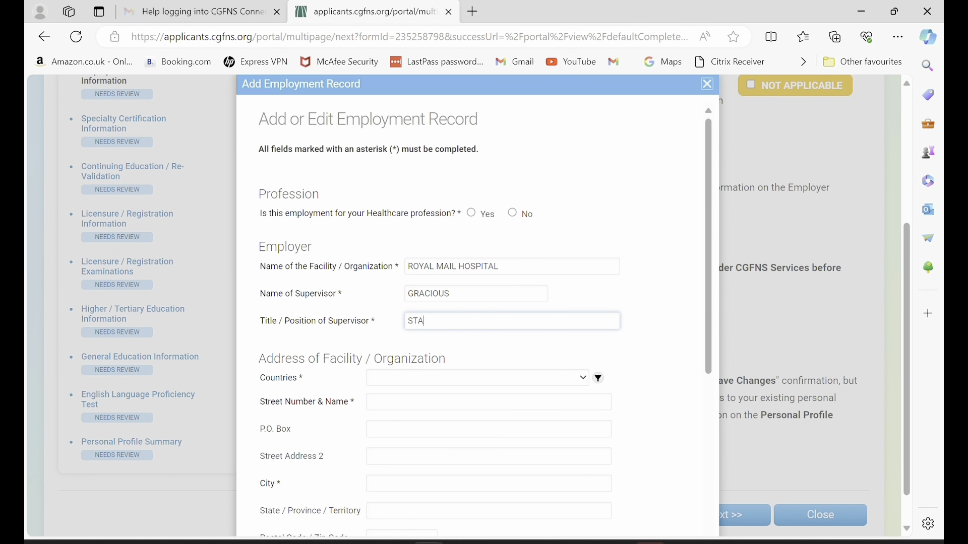
text(FF NURSE)
key(Tab)
scroll(474, 323, down, 3)
key(alt+Down)
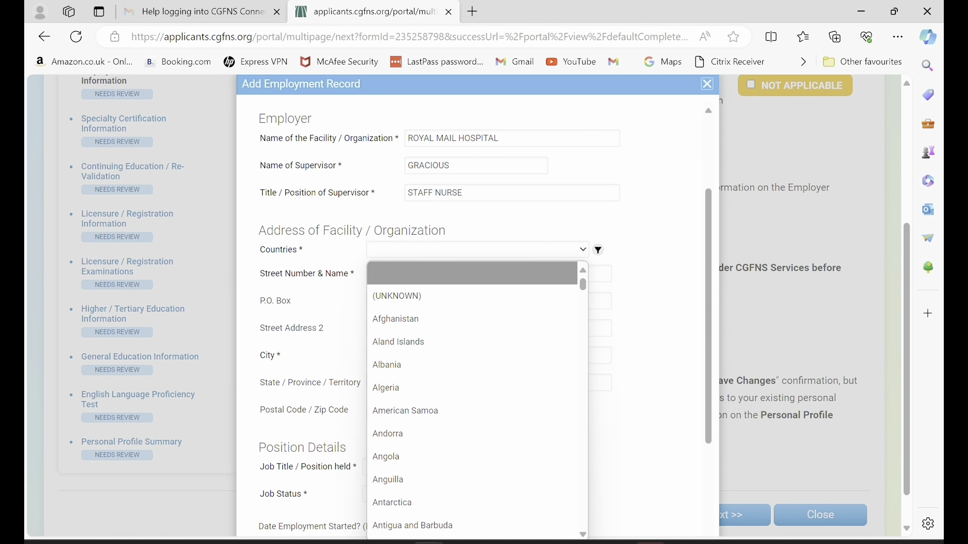
text(nig)
key(Down)
key(Return)
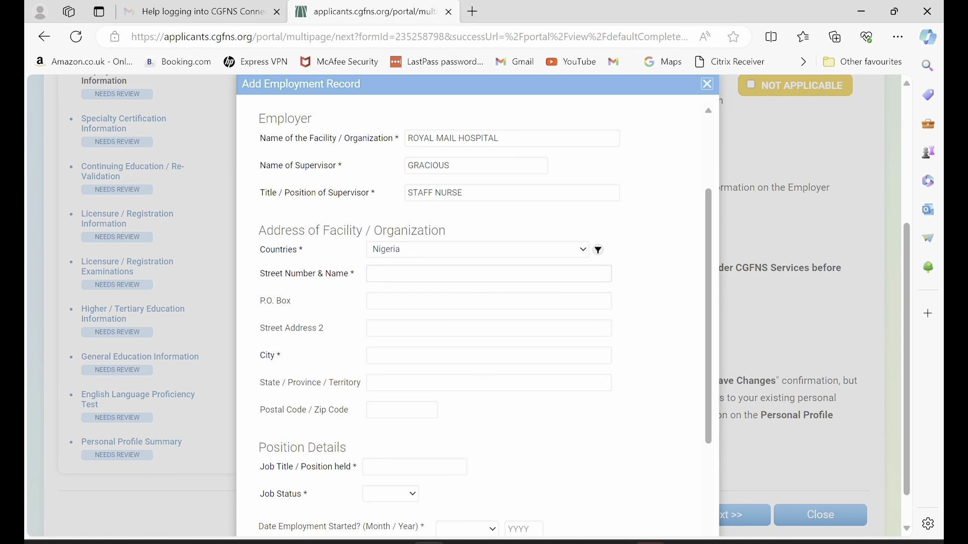
Fill in the facility's street, P.O. Box and postal code, with ABUJA as city and state.
click(373, 274)
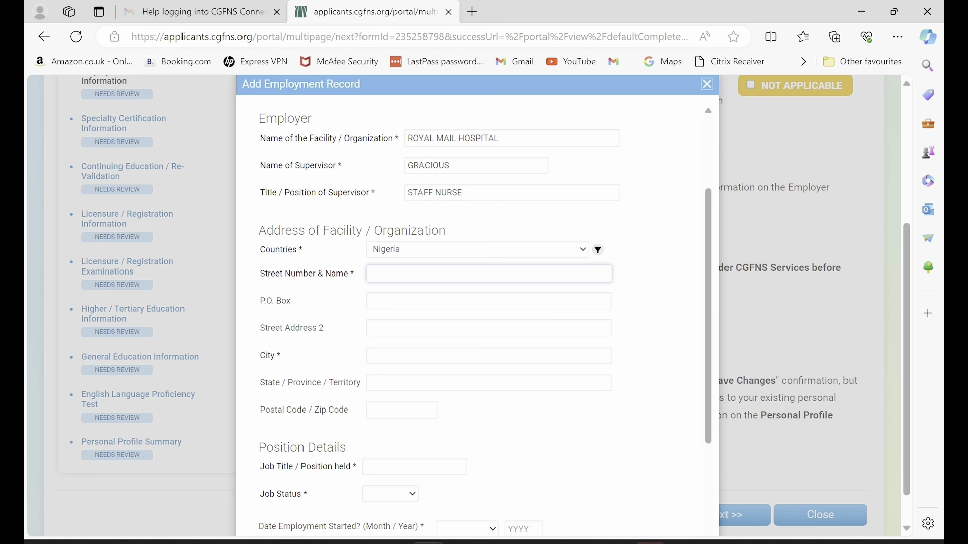
text(50 SCOTLAND ROAD)
key(Tab)
text(900801)
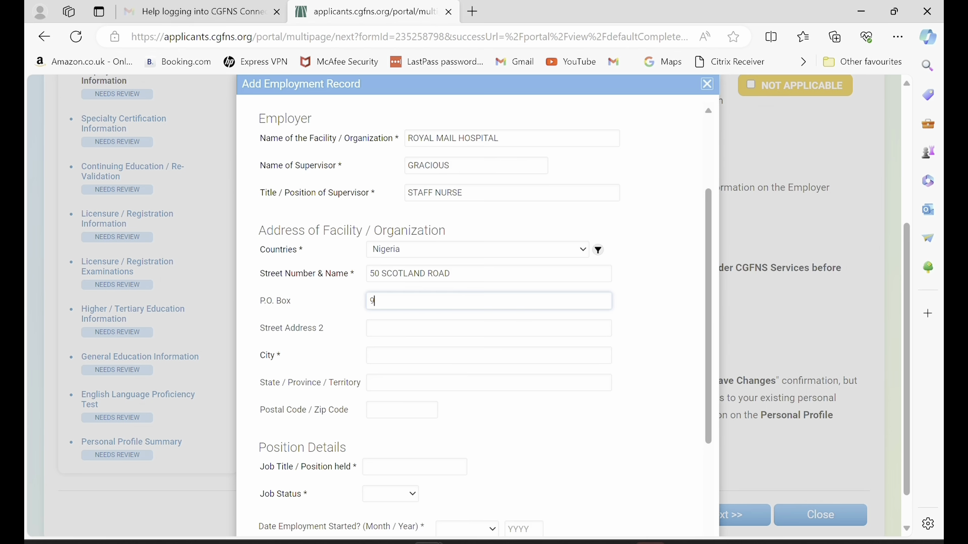
click(371, 356)
text(ABUJA)
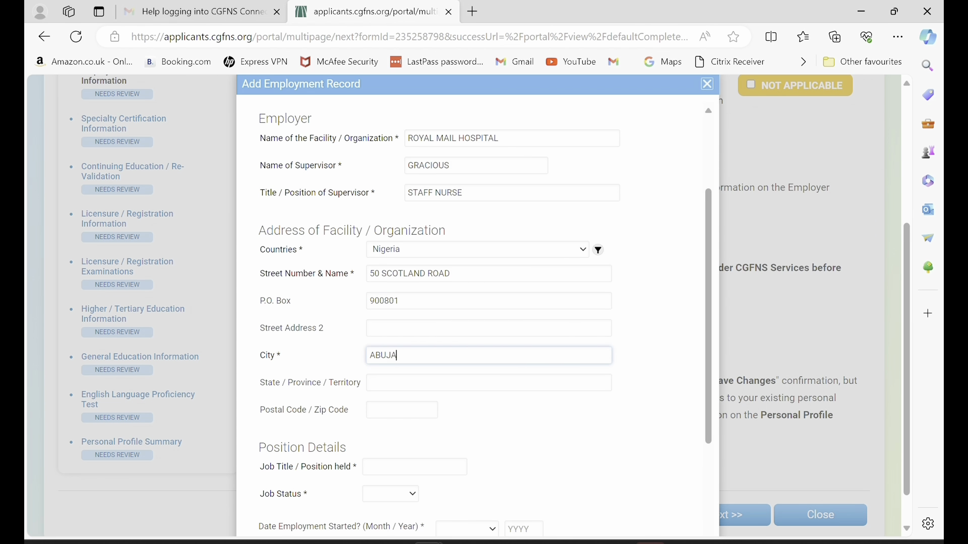
click(371, 383)
text(ABUJA)
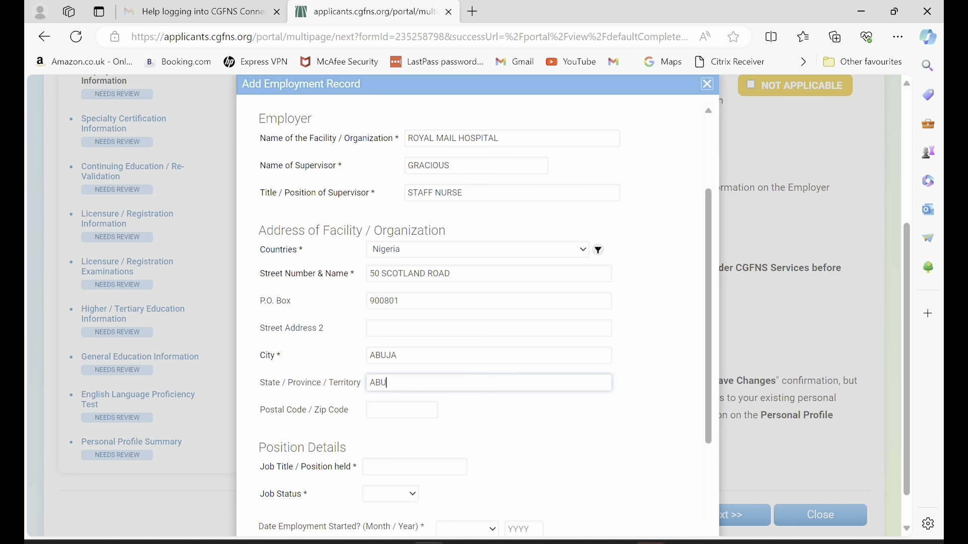
click(371, 410)
text(9)
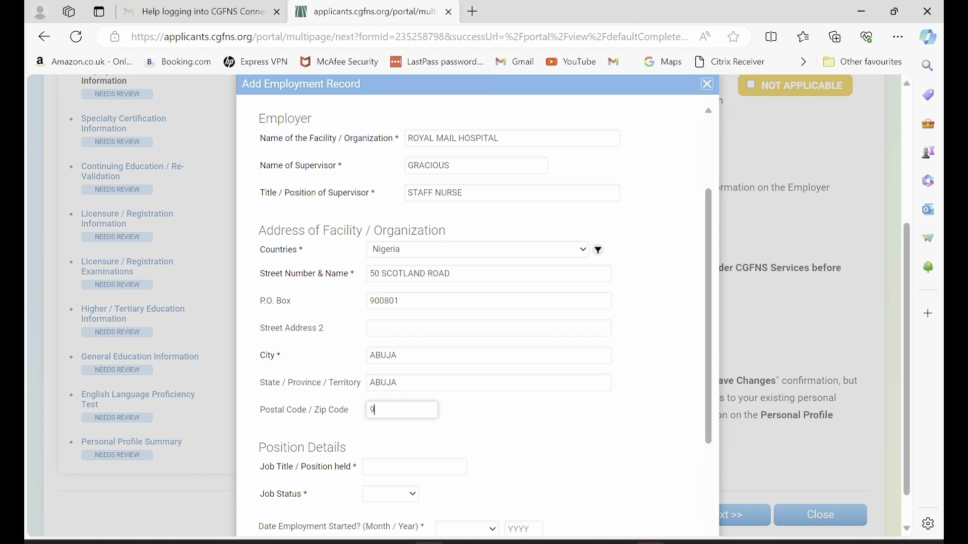
text(00801)
scroll(478, 303, down, 3)
Set job title STAFF NURSE, status Full-time, and start date August 2017.
click(391, 354)
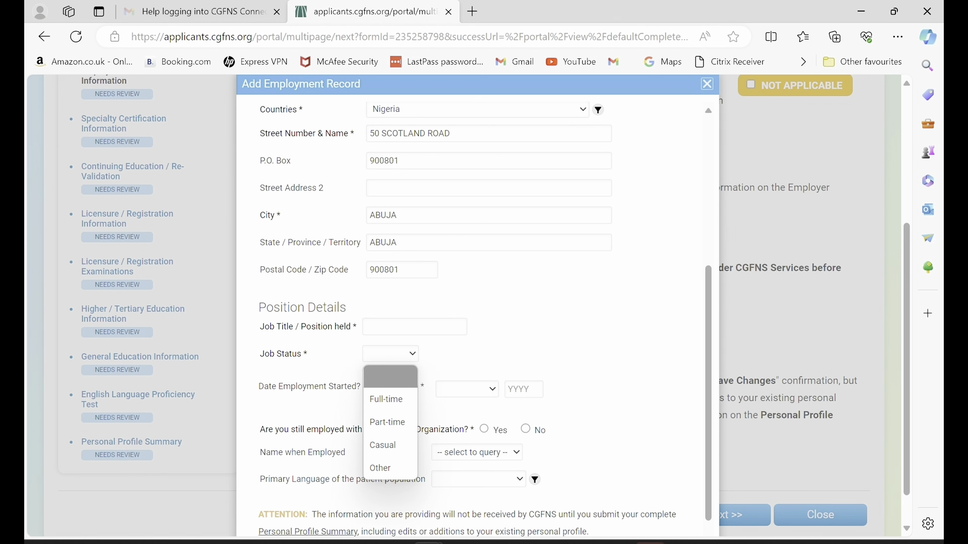
click(415, 327)
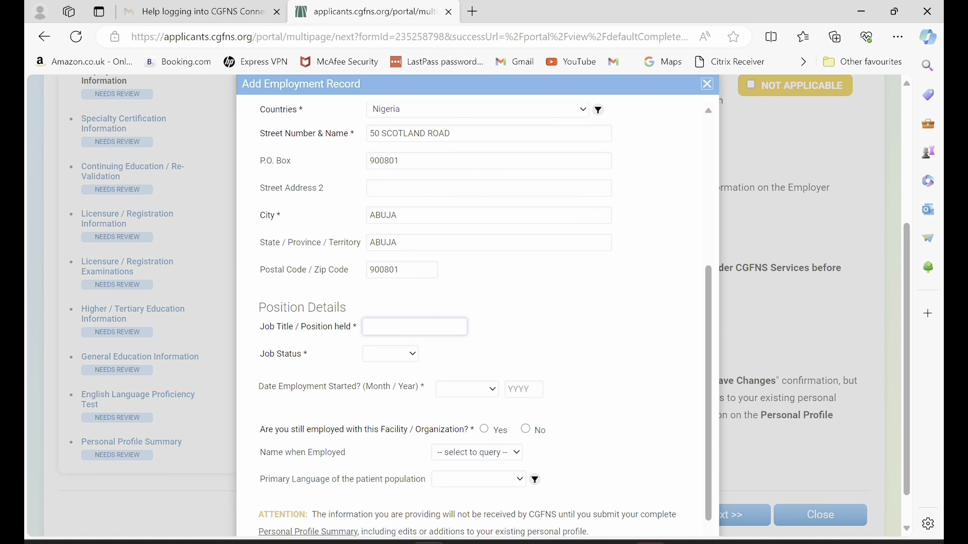
text(STAFF NURSE)
click(391, 354)
click(387, 400)
click(467, 390)
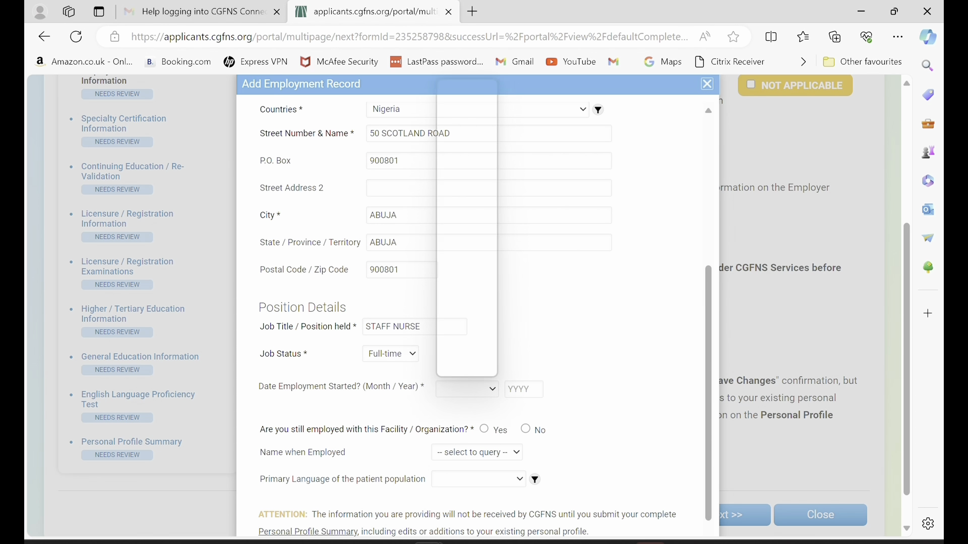
click(457, 276)
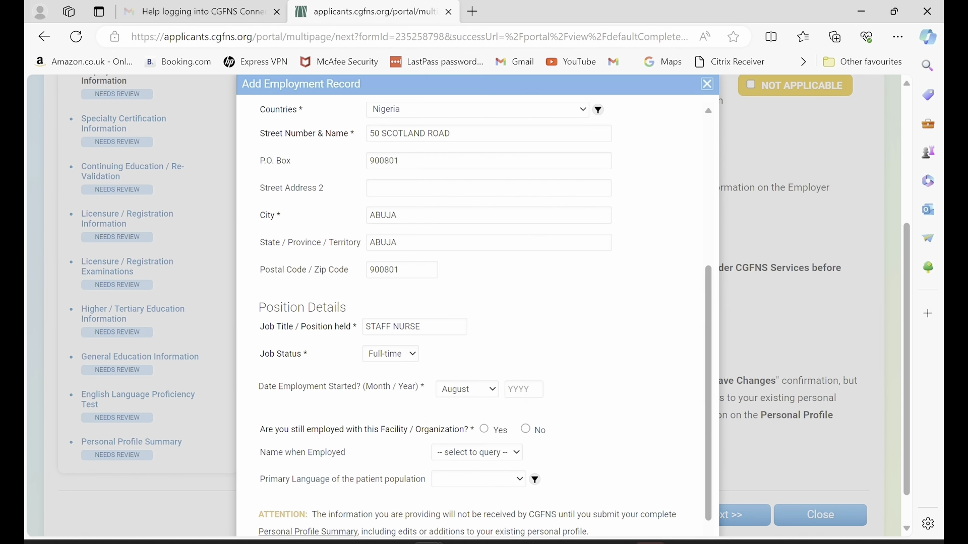
click(524, 390)
text(2017)
Mark still employed, choose the name when employed, set patient language English, and submit.
scroll(474, 302, down, 1)
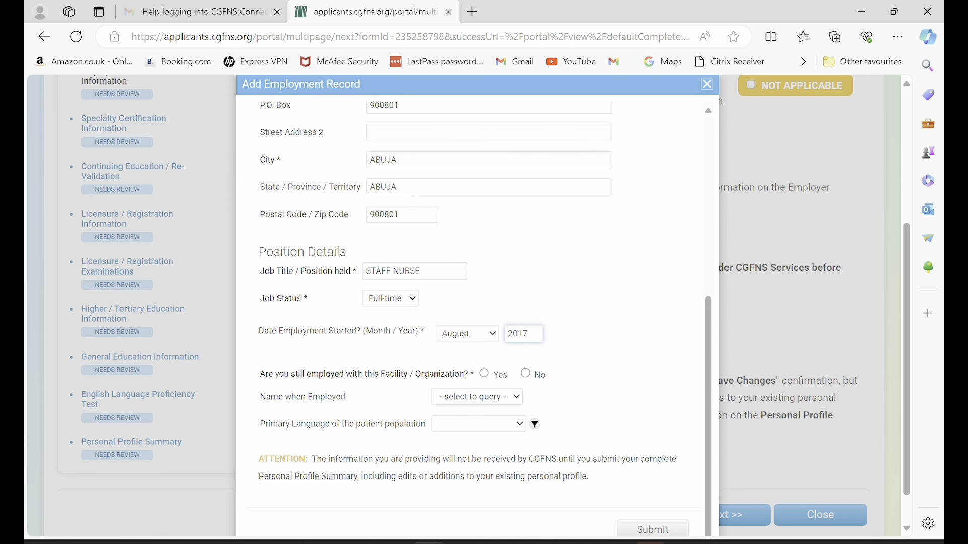
click(483, 373)
click(477, 398)
click(468, 443)
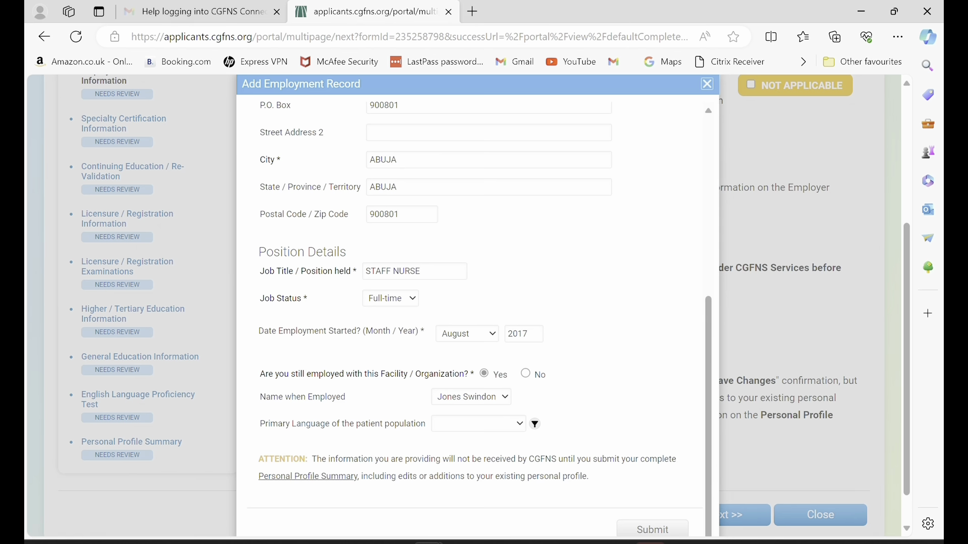
click(477, 424)
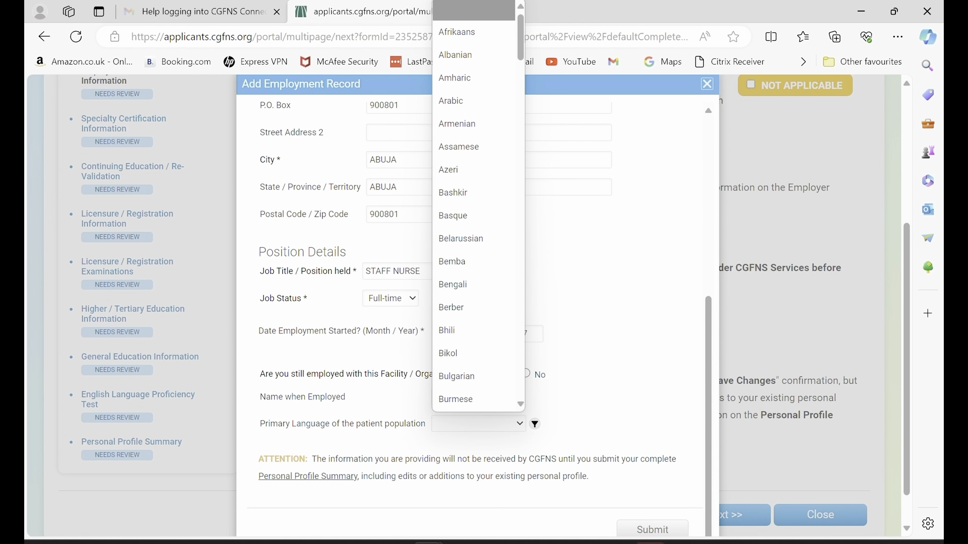
text(en)
key(Return)
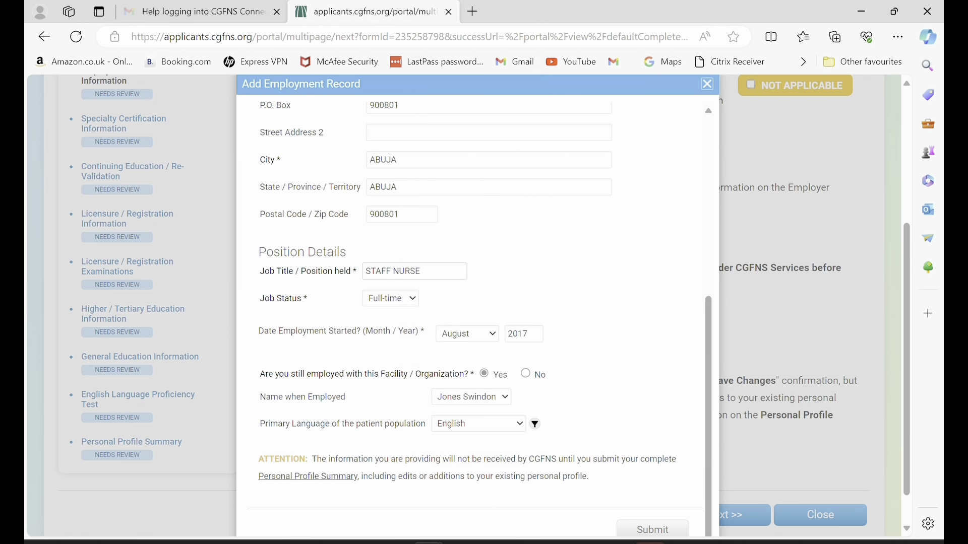
scroll(469, 303, down, 1)
click(653, 489)
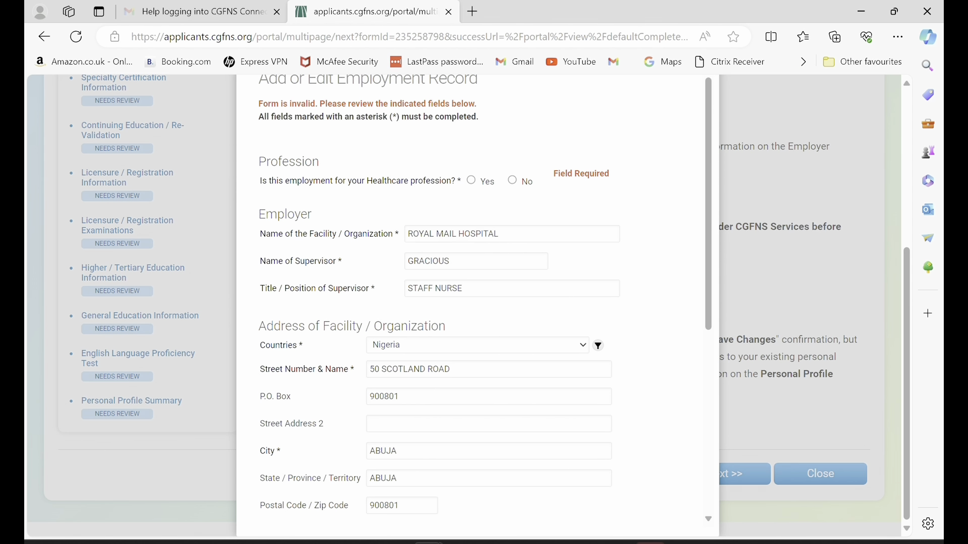
Mark the job as a healthcare profession, choose REGISTERED NURSE, and resubmit the record.
scroll(469, 303, up, 1)
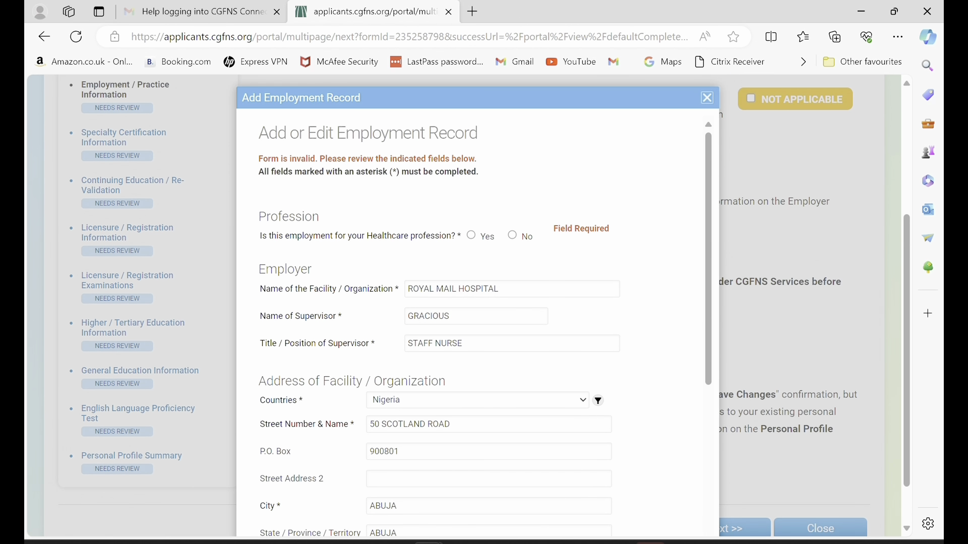
click(472, 236)
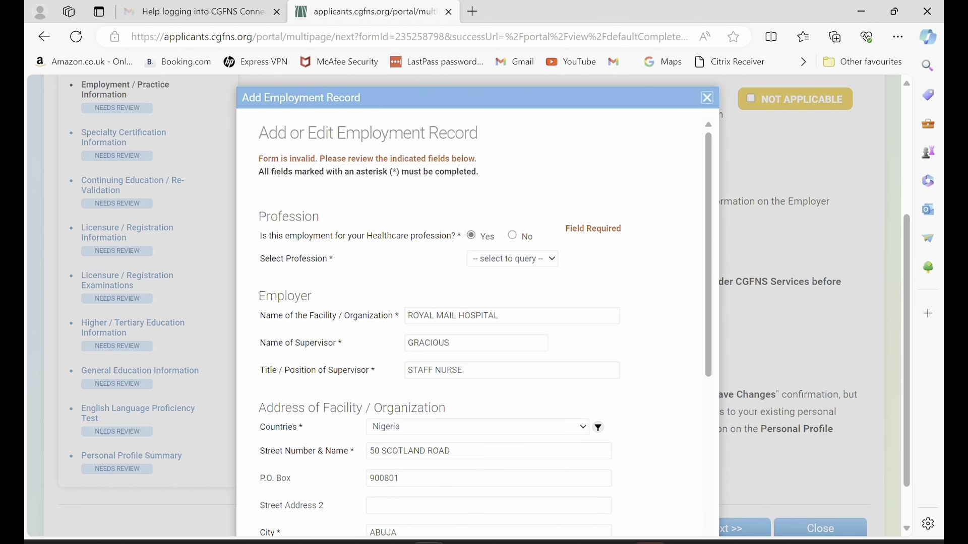
scroll(474, 322, down, 1)
click(513, 205)
click(511, 251)
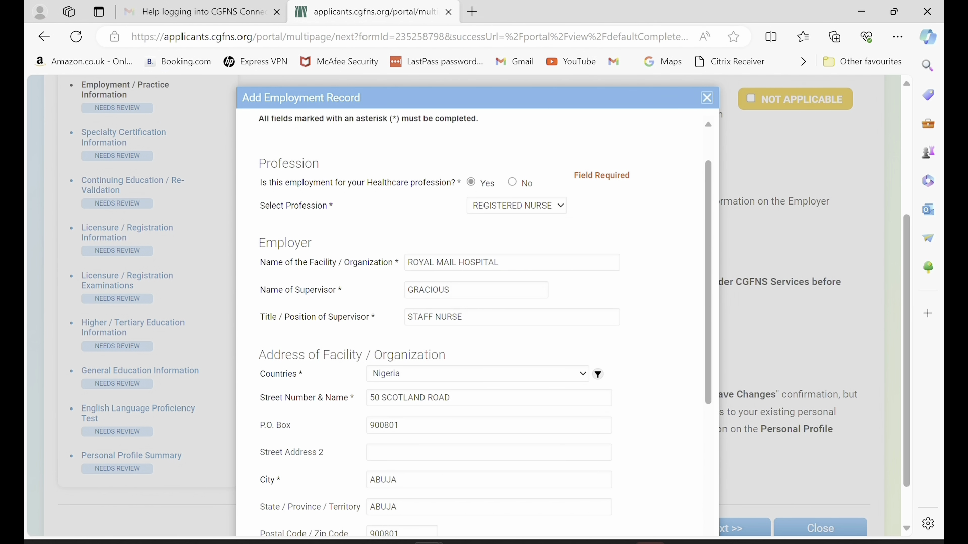
scroll(474, 322, down, 6)
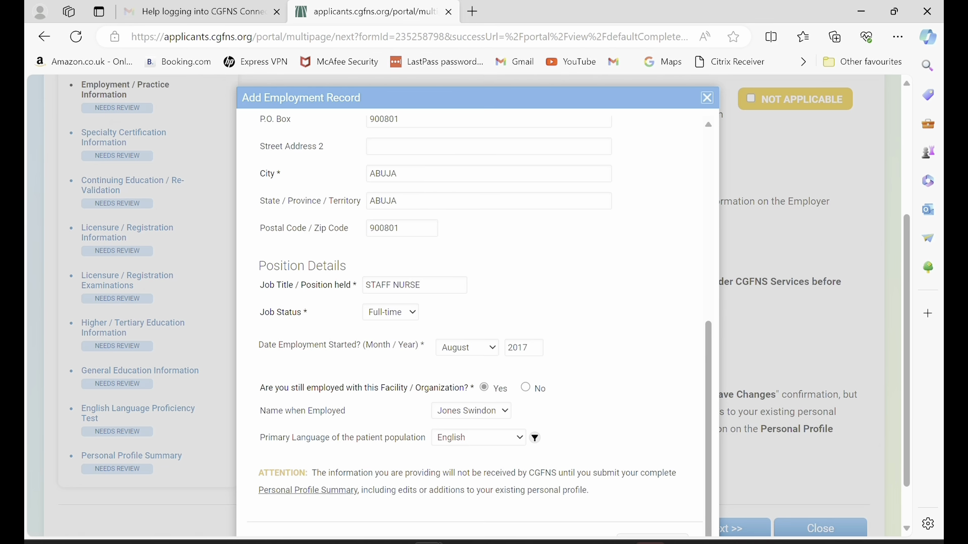
scroll(474, 323, down, 1)
click(652, 489)
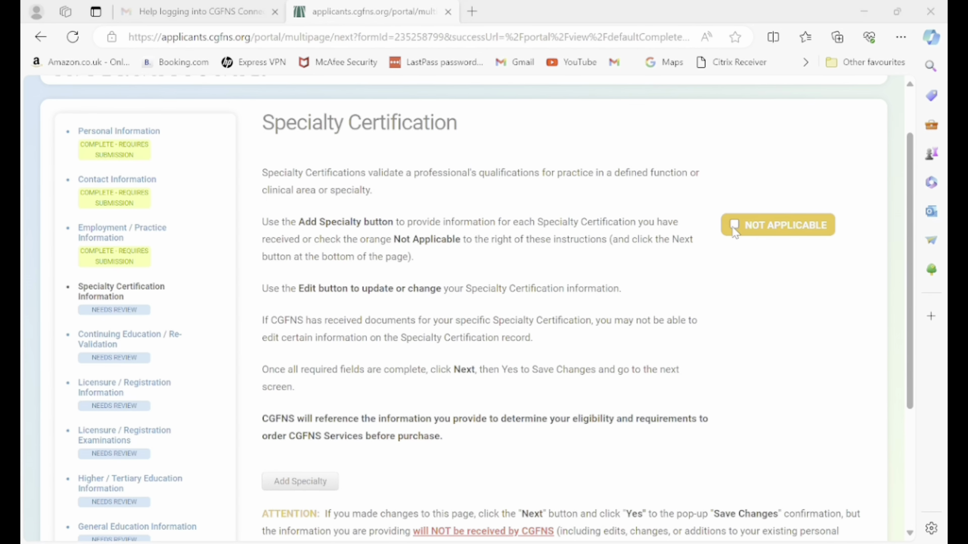
Mark Specialty Certification as Not Applicable and continue to the next section.
click(735, 230)
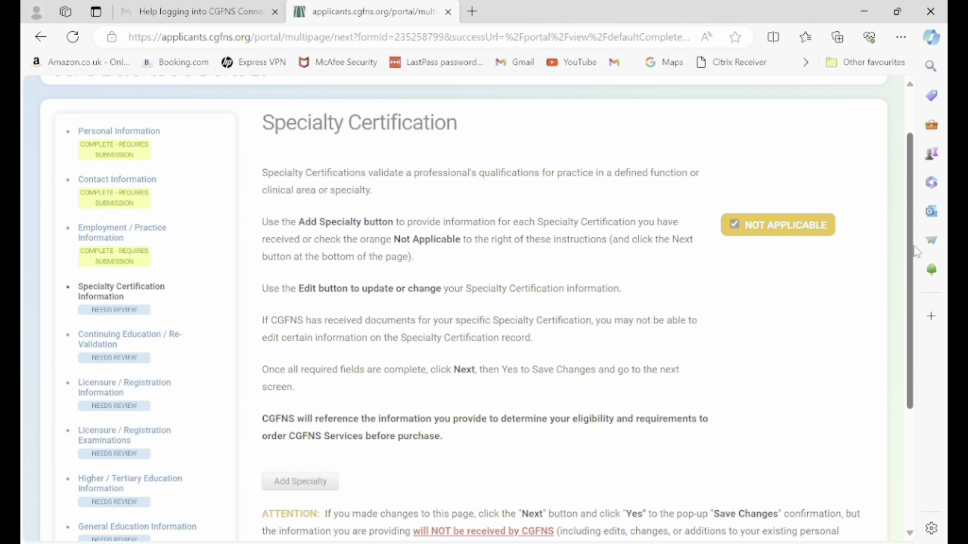
drag(912, 251, 912, 379)
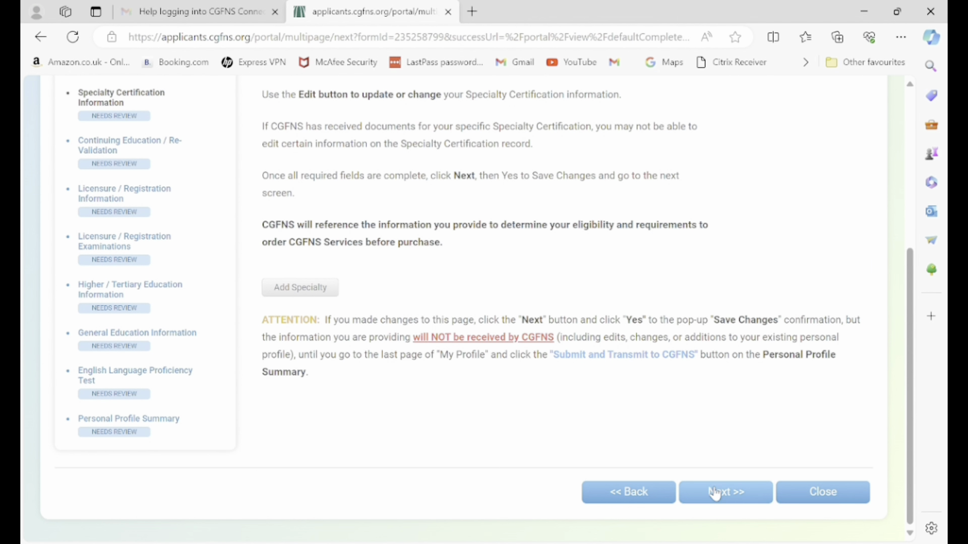
click(716, 493)
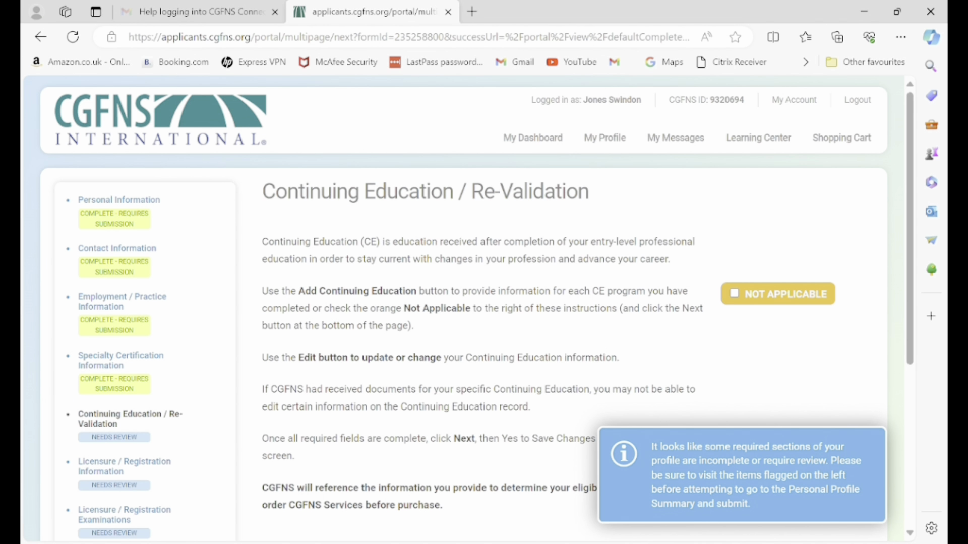
Leave Continuing Education / Re-Validation via Next, confirming Yes to save changes.
scroll(469, 307, down, 2)
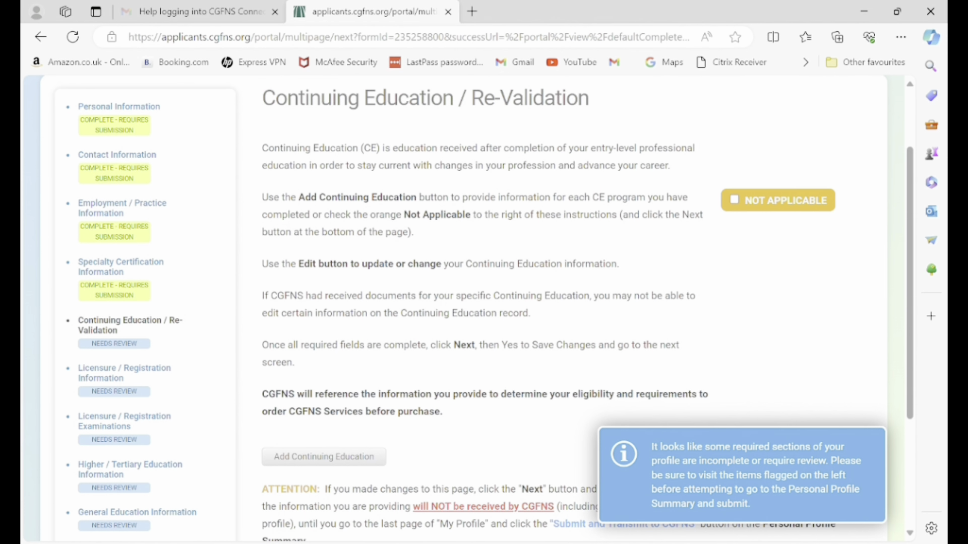
scroll(469, 308, down, 2)
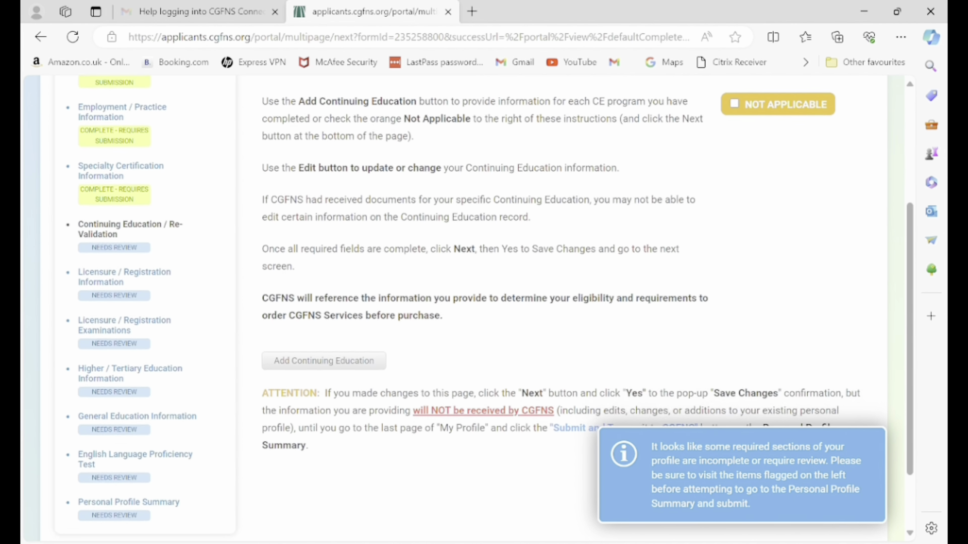
scroll(468, 307, up, 2)
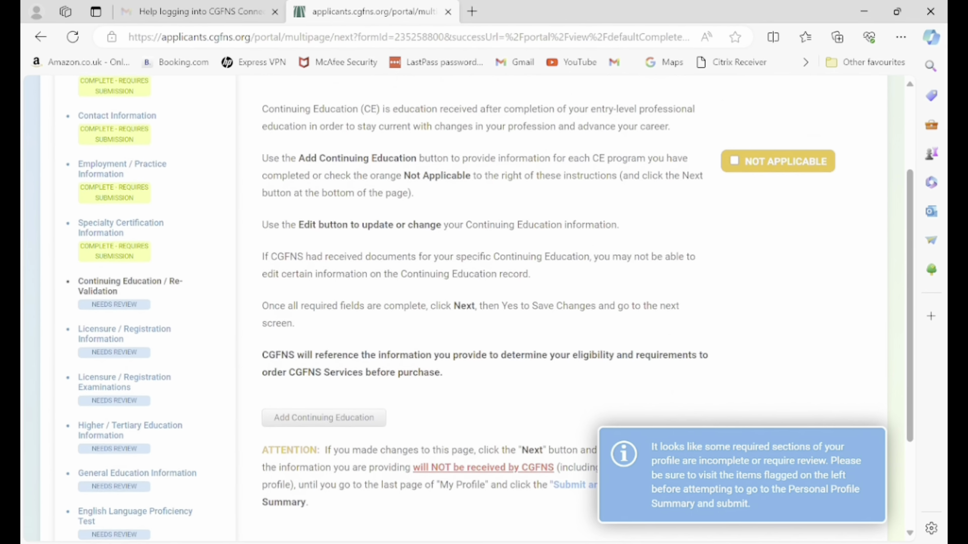
scroll(469, 307, up, 1)
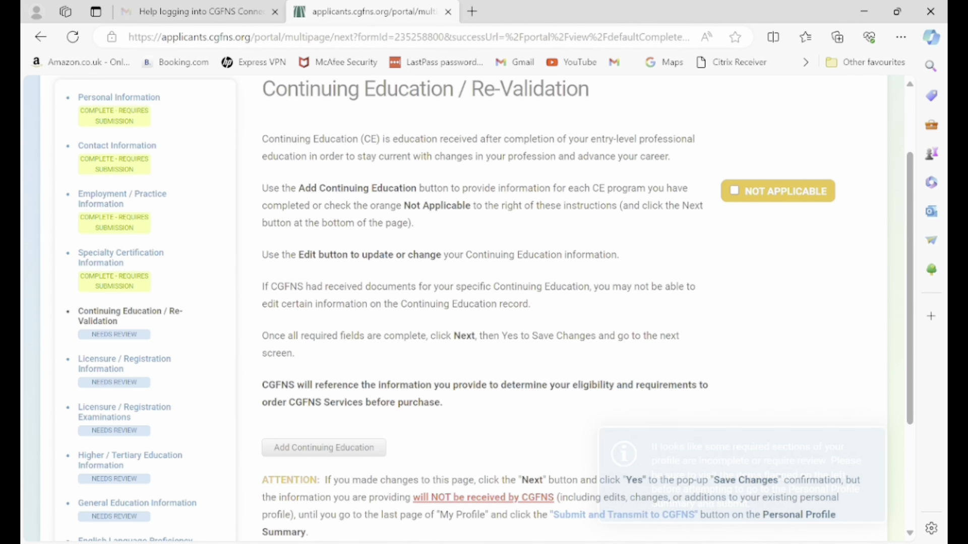
scroll(469, 308, down, 1)
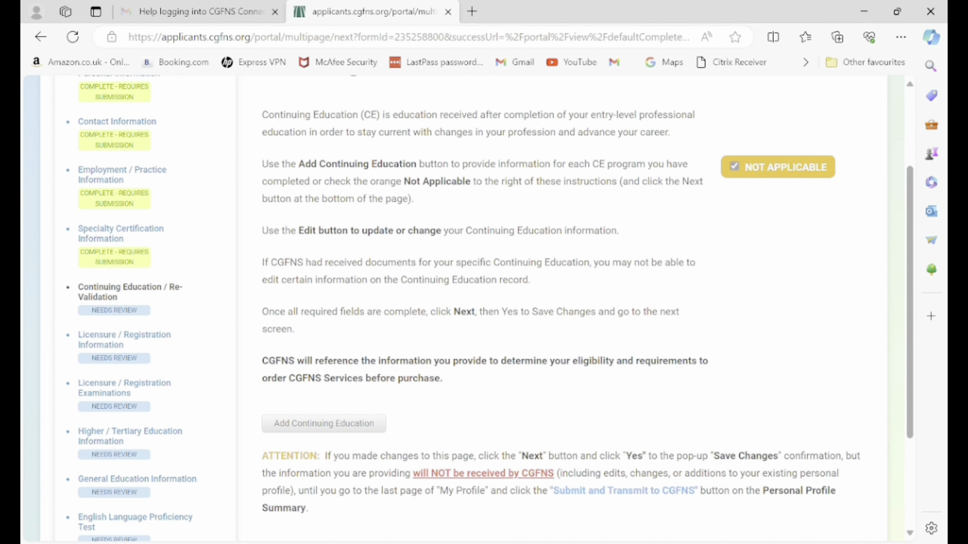
scroll(468, 308, down, 3)
click(726, 488)
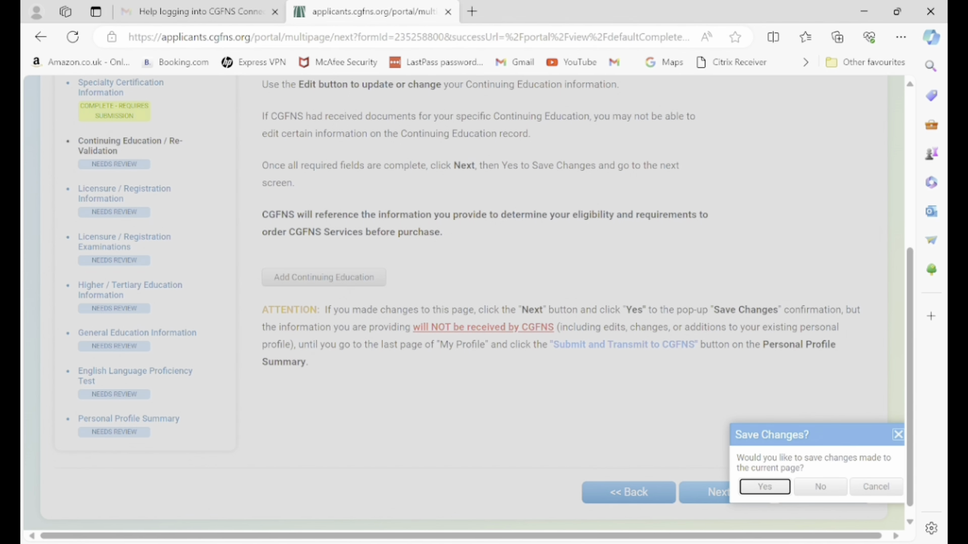
key(Return)
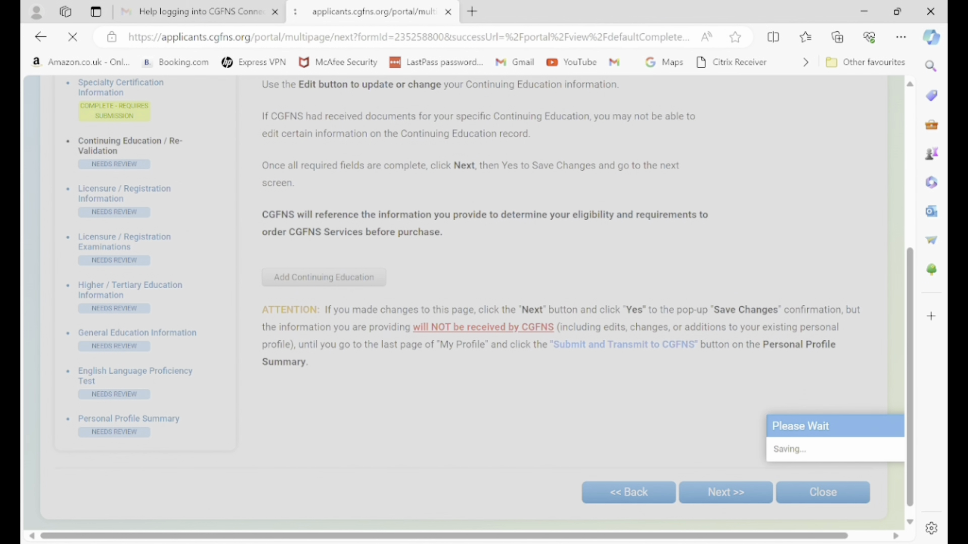
scroll(476, 307, down, 1)
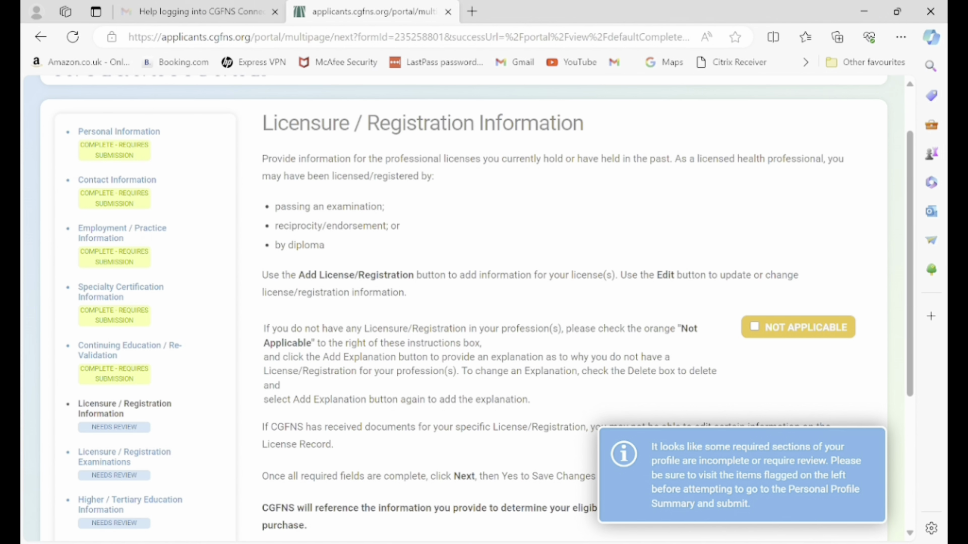
scroll(469, 307, down, 5)
Start a license record for Nigeria with authority Nursing and Midwifery Council of Nigeria.
click(313, 333)
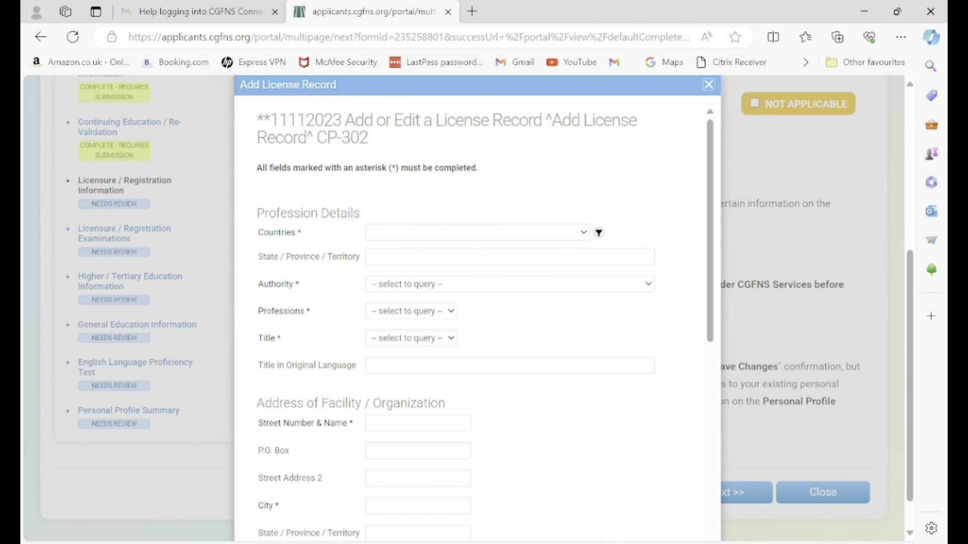
click(477, 232)
key(Down)
key(Return)
key(Tab)
key(Tab)
key(alt+Down)
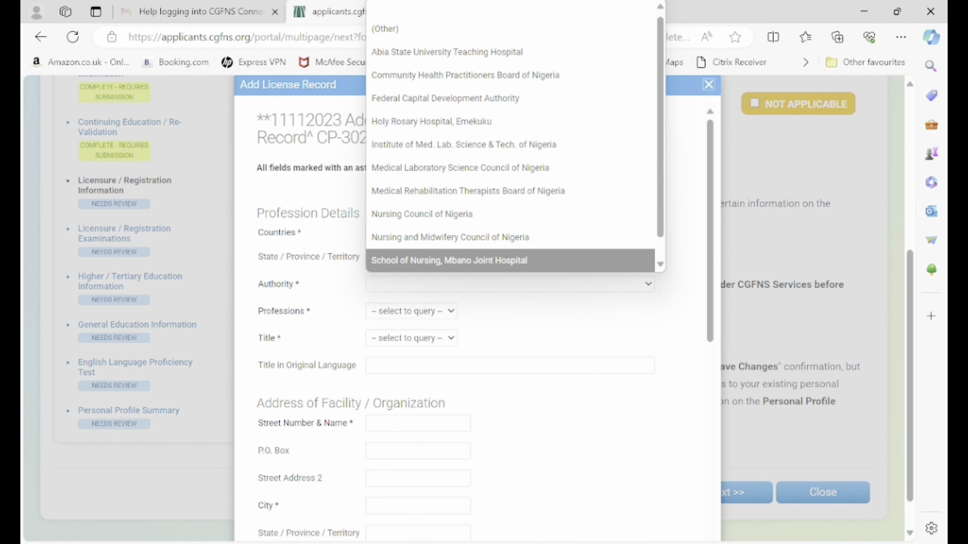
key(Up)
key(Up)
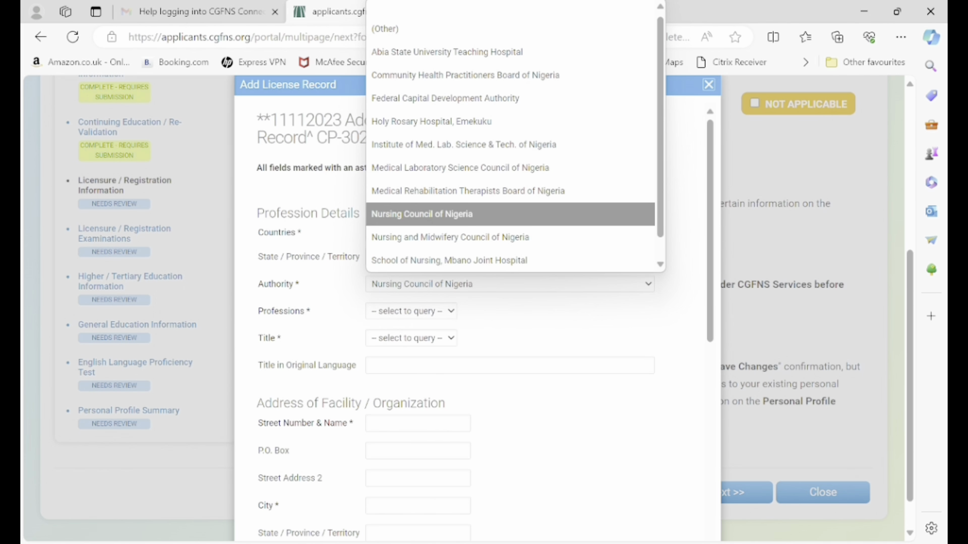
key(Down)
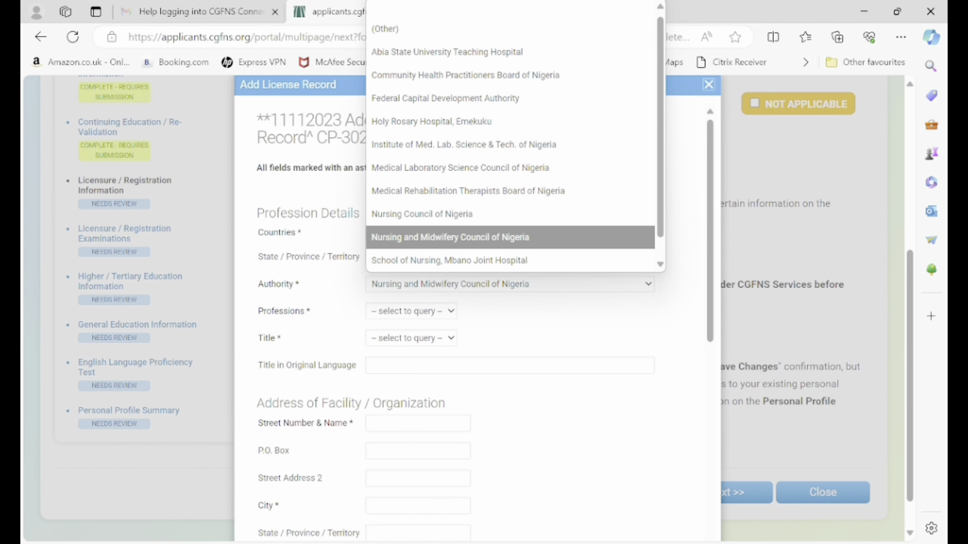
key(Tab)
Set the license profession to REGISTERED NURSE and title to General Nurse.
key(alt+Down)
key(Down)
key(Return)
key(Tab)
key(alt+Down)
key(g)
key(Return)
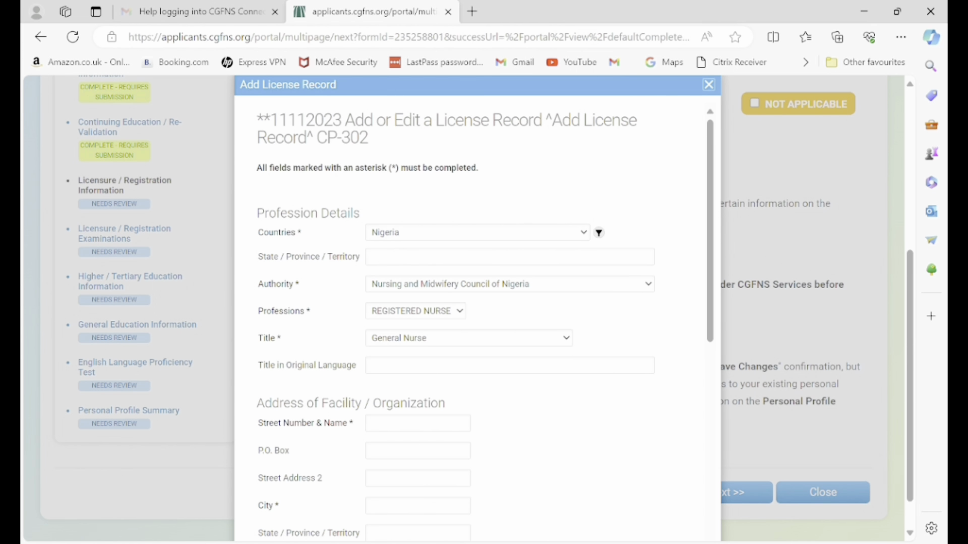
Enter the facility's street address, correcting the city to ABUJA and setting state ABUJA.
key(Tab)
key(Tab)
text(PLOT 713 CADEST)
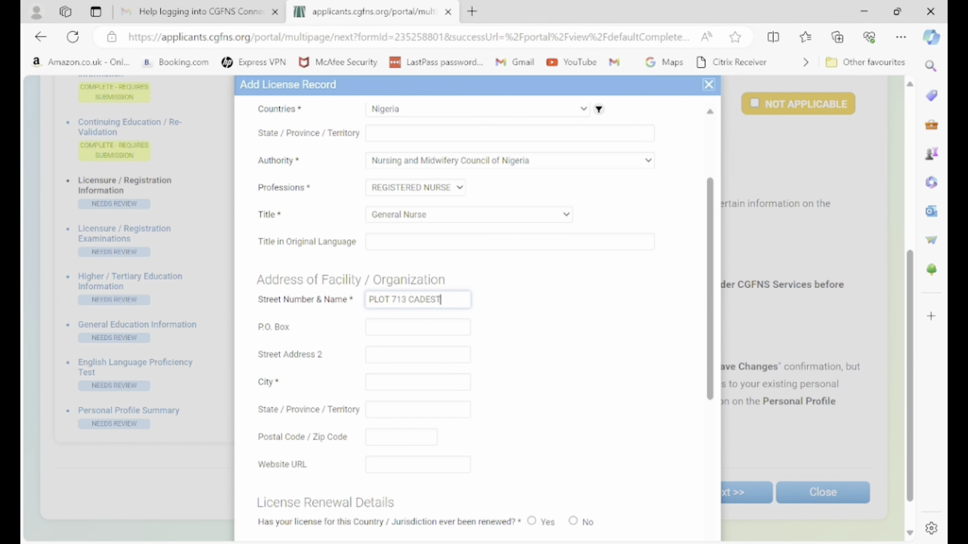
text(RAL ZONE)
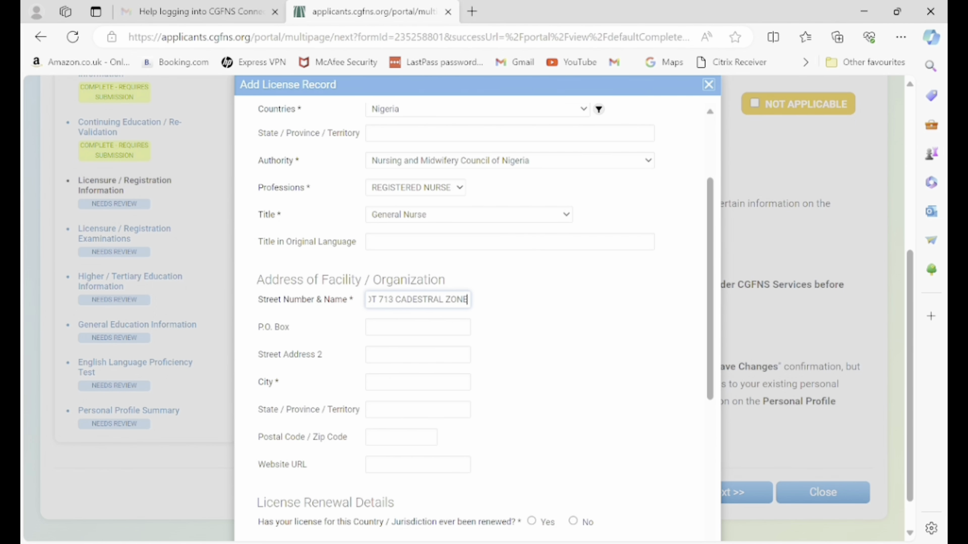
click(417, 383)
text(ABUHA)
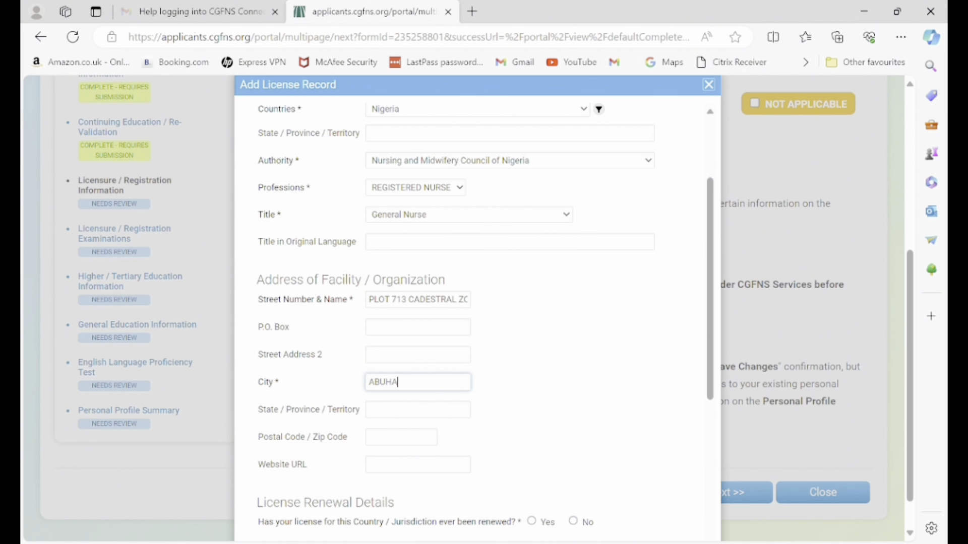
scroll(484, 323, down, 1)
scroll(476, 313, down, 1)
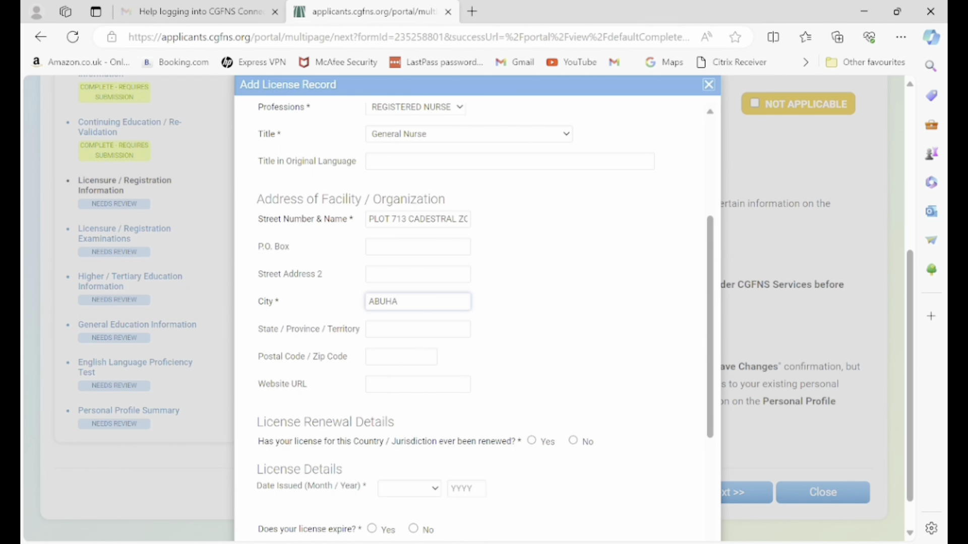
key(BackSpace)
key(BackSpace)
text(JA)
key(Tab)
text(ABUJ)
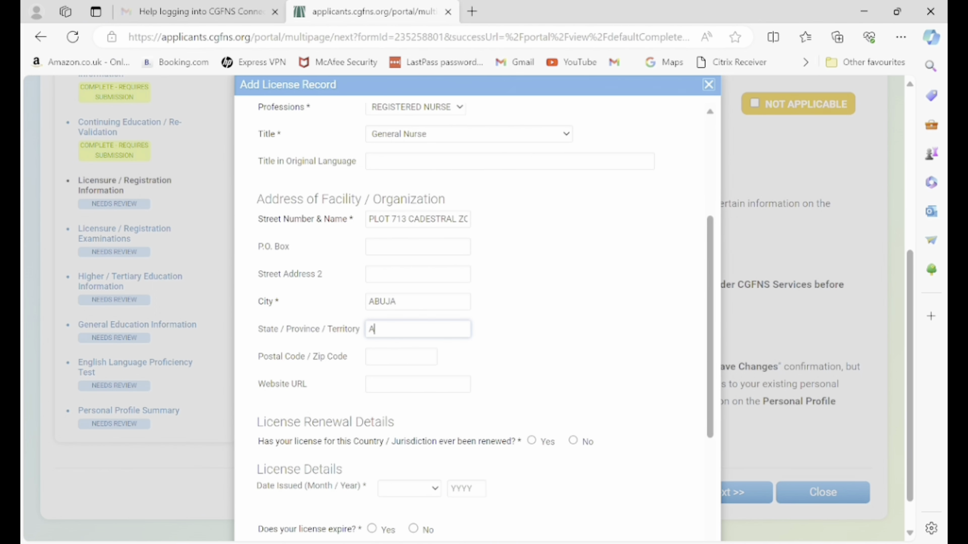
text(A)
key(Tab)
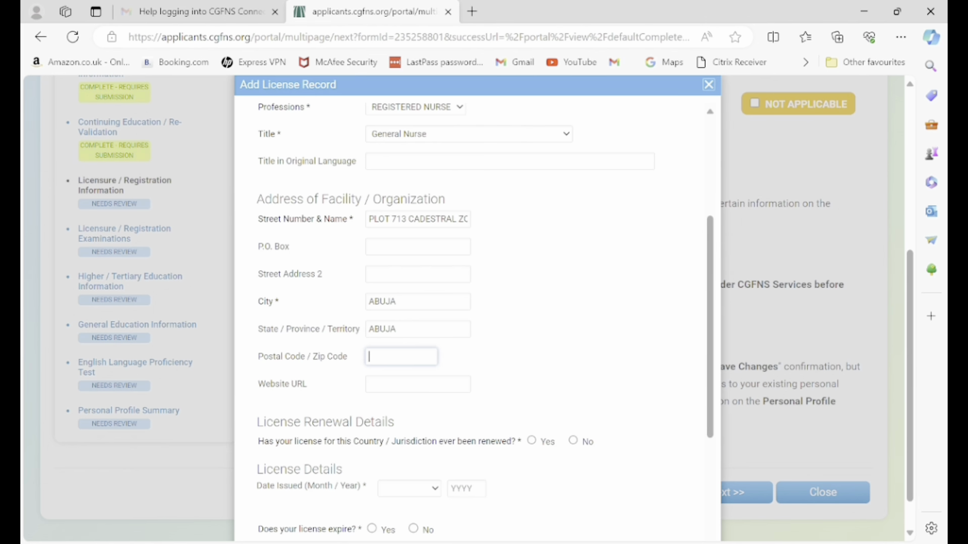
scroll(484, 318, down, 2)
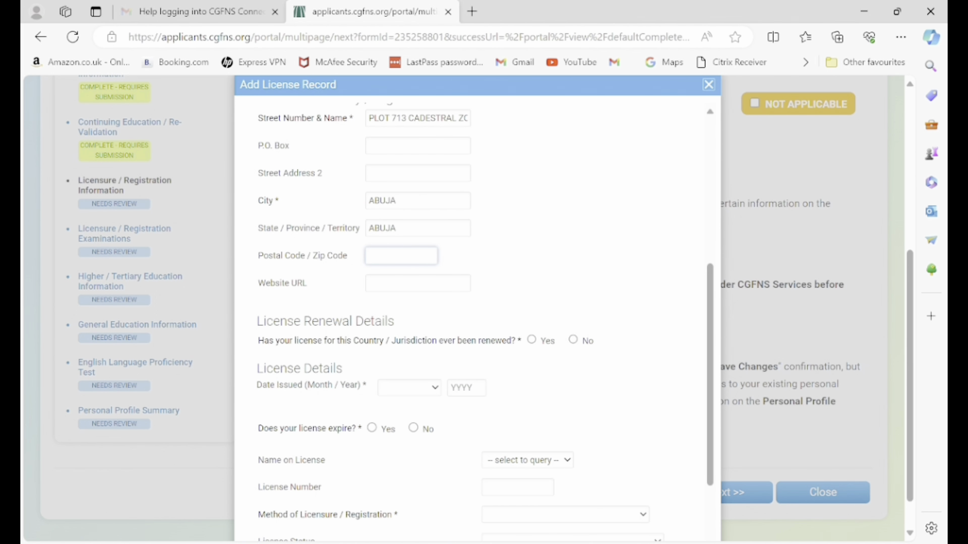
Set the license issue date to August 2015.
key(Tab)
key(Tab)
key(Tab)
text(August)
key(Tab)
text(2015)
scroll(483, 322, down, 2)
Mark that the license expires and set the expiry date to August 2026.
key(Tab)
key(space)
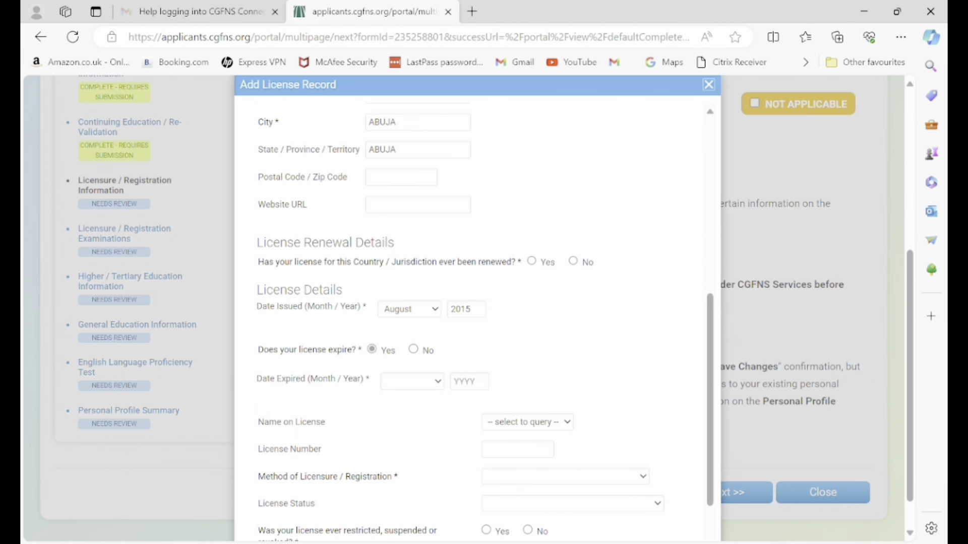
key(Tab)
key(alt+Down)
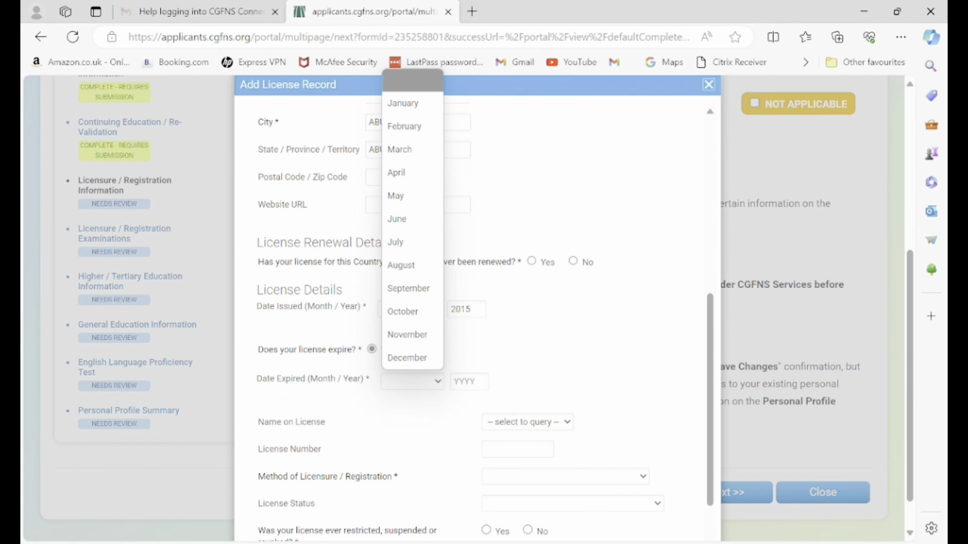
text(August)
key(Return)
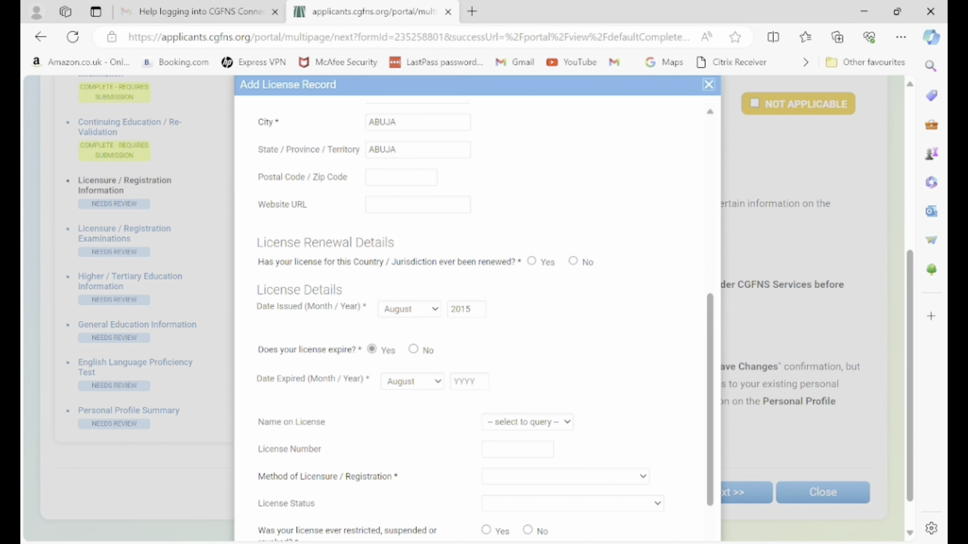
key(Tab)
text(29)
text(20)
key(BackSpace)
key(BackSpace)
key(BackSpace)
text(026)
Pick the license name, choose NATIONAL/PROVINCAL/STATE EXAM, status ACTIVE, No restrictions, and submit.
scroll(474, 323, down, 2)
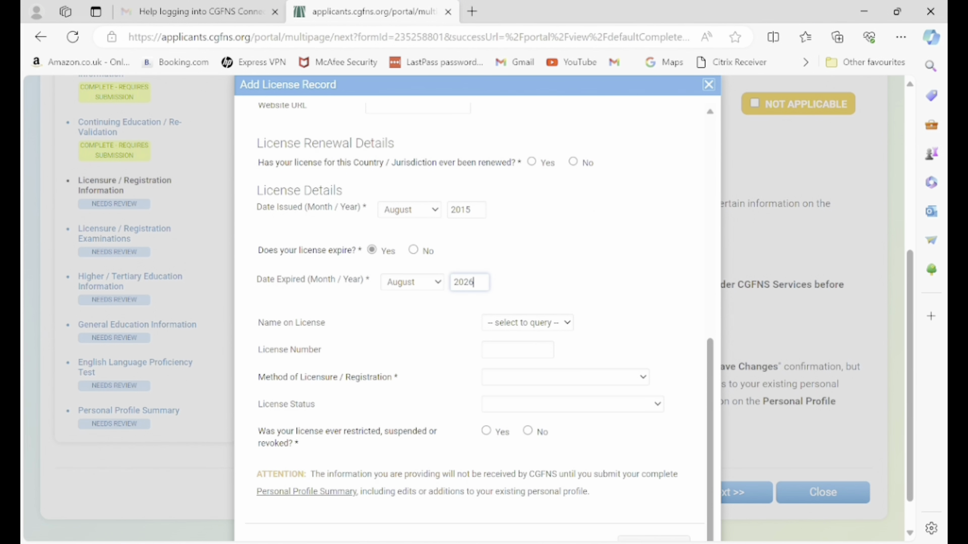
click(527, 322)
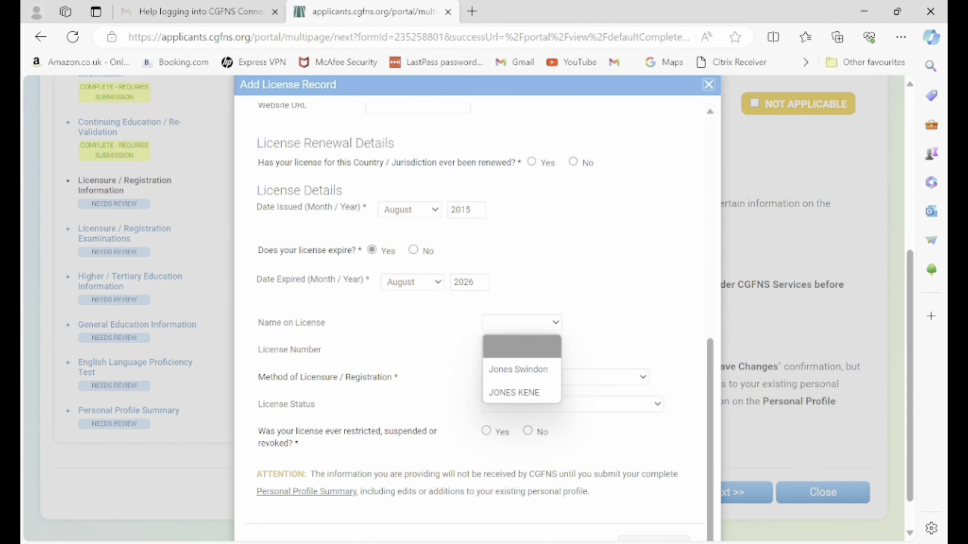
click(518, 369)
click(518, 350)
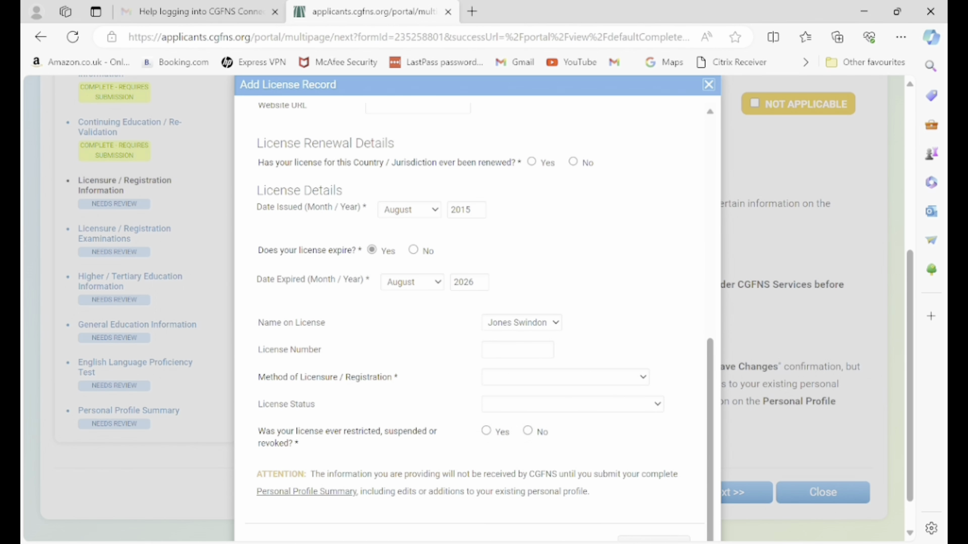
click(518, 391)
click(565, 377)
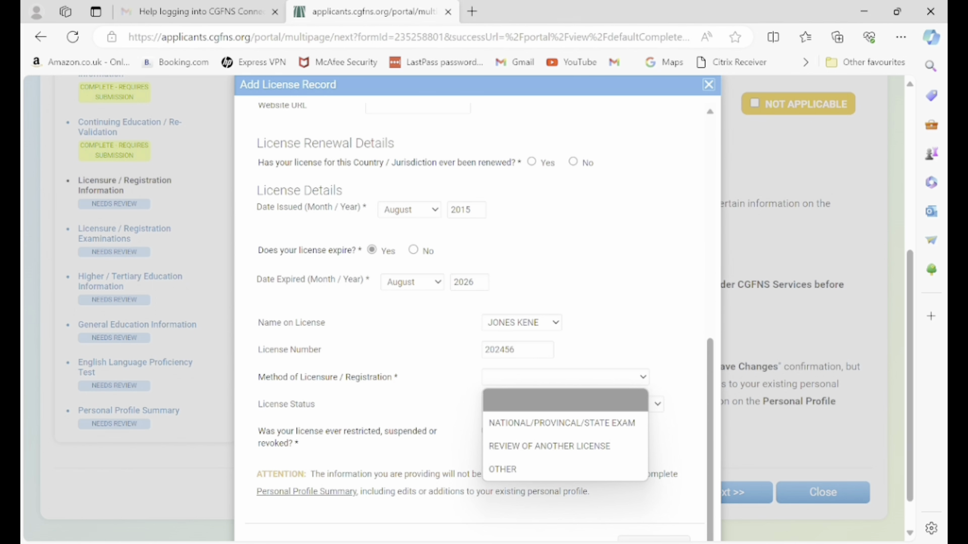
click(562, 423)
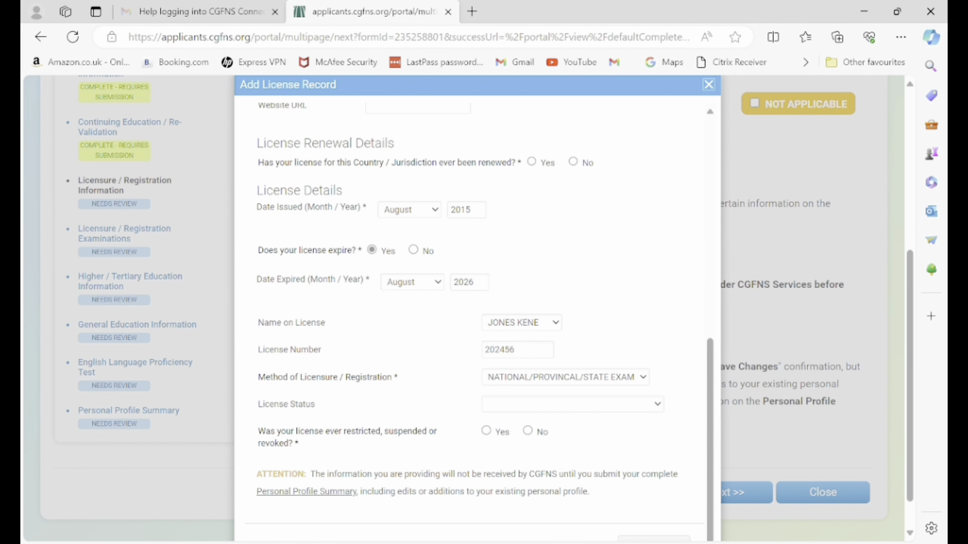
click(572, 405)
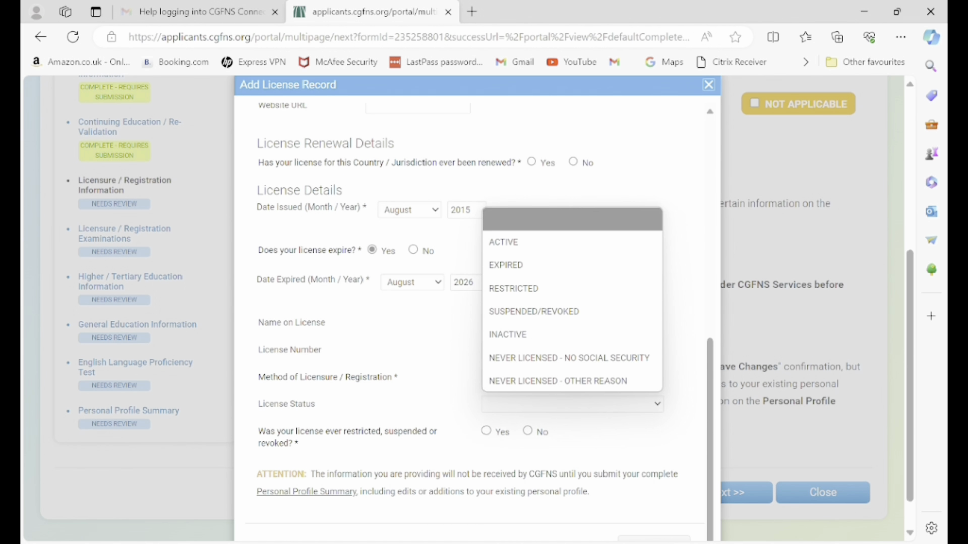
click(503, 243)
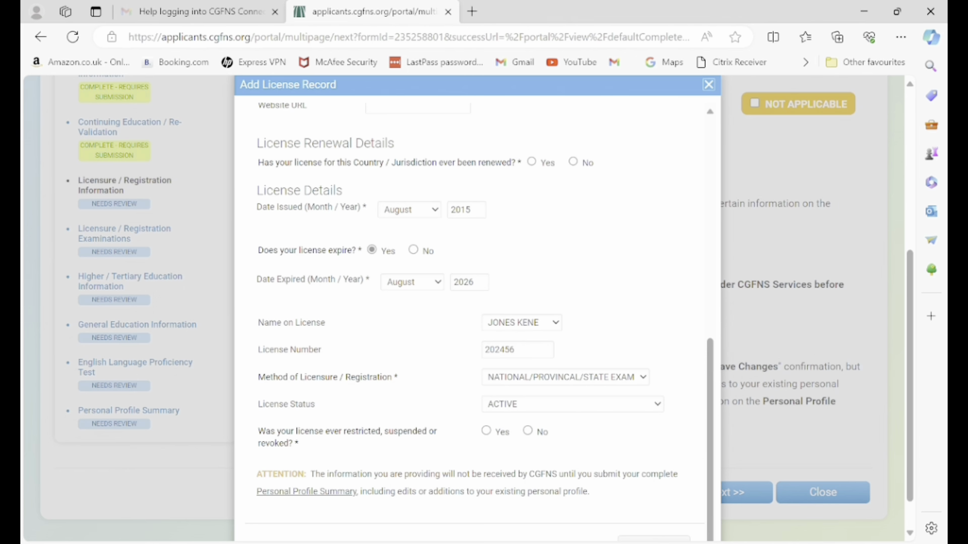
click(528, 431)
scroll(474, 323, down, 1)
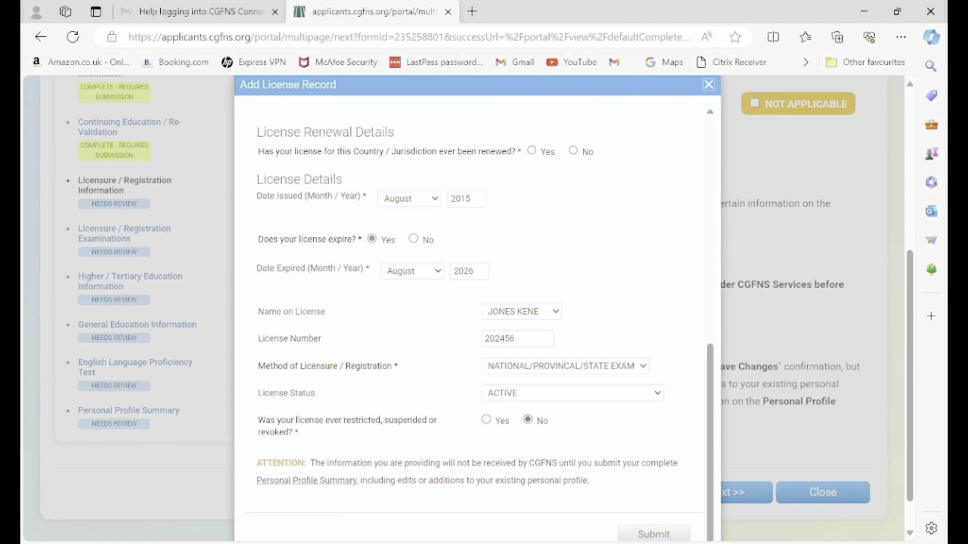
click(653, 534)
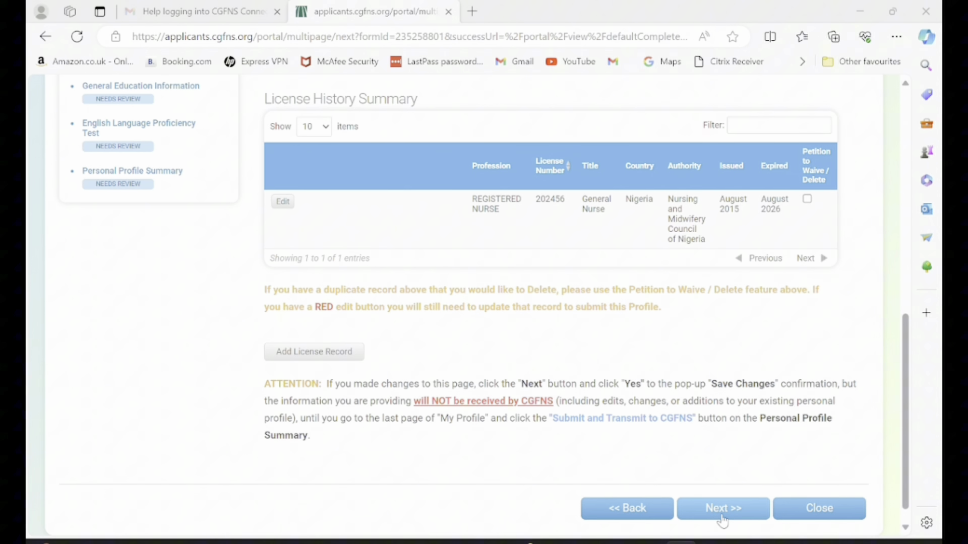
Save the license record and continue to the Licensure / Registration Examinations page.
click(724, 509)
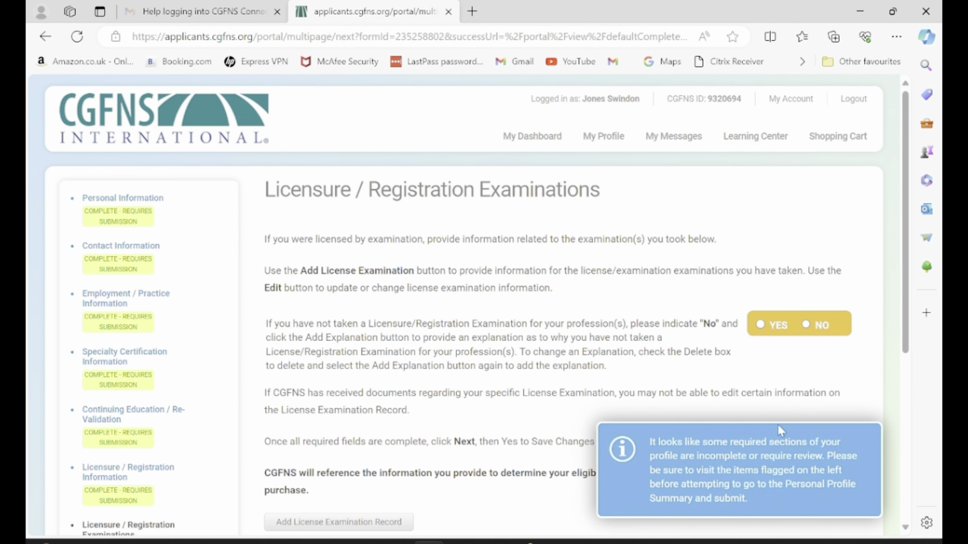
scroll(781, 431, down, 1)
scroll(477, 305, down, 1)
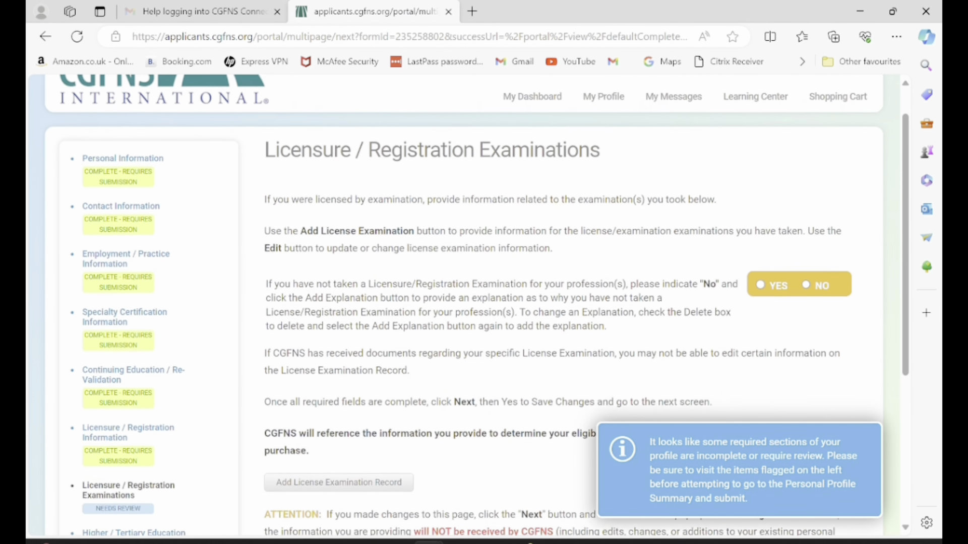
scroll(477, 305, down, 3)
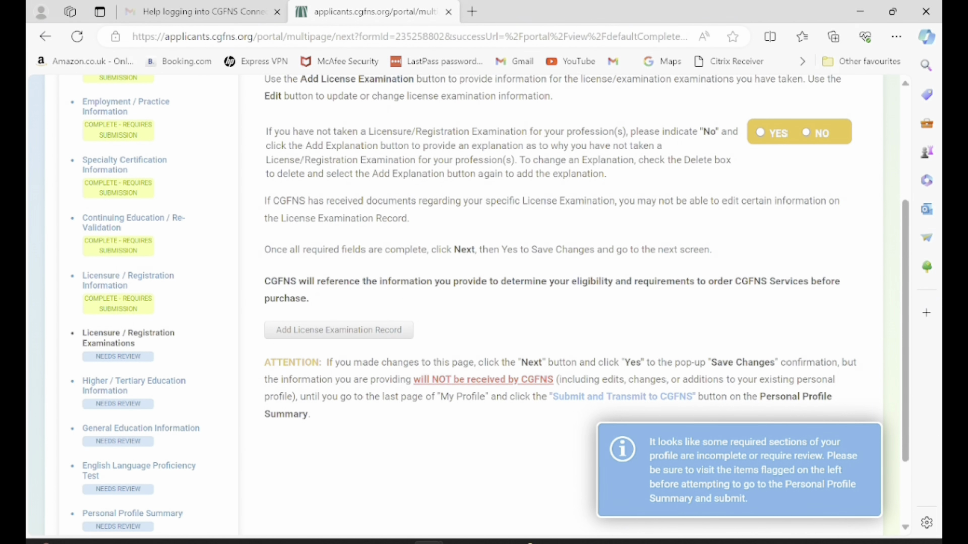
scroll(477, 306, down, 2)
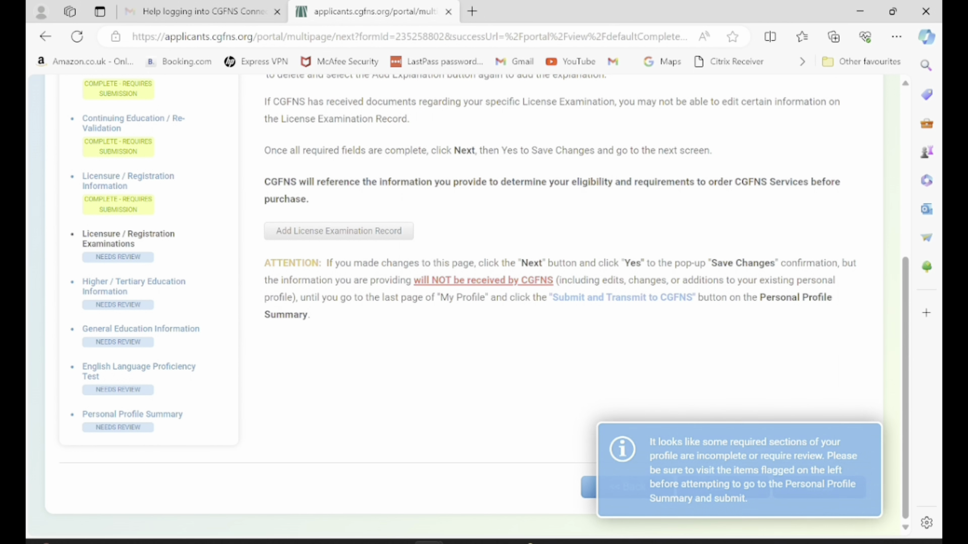
Add a license exam record for REGISTERED NURSE in Nigeria, with state NIGERIA.
scroll(477, 305, up, 2)
click(339, 325)
click(479, 268)
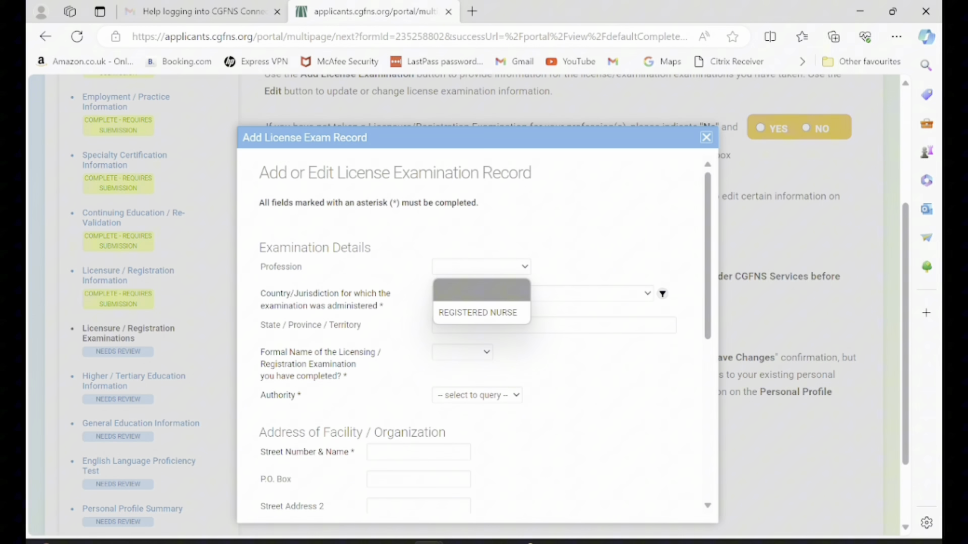
click(476, 312)
click(539, 293)
text(nigeria)
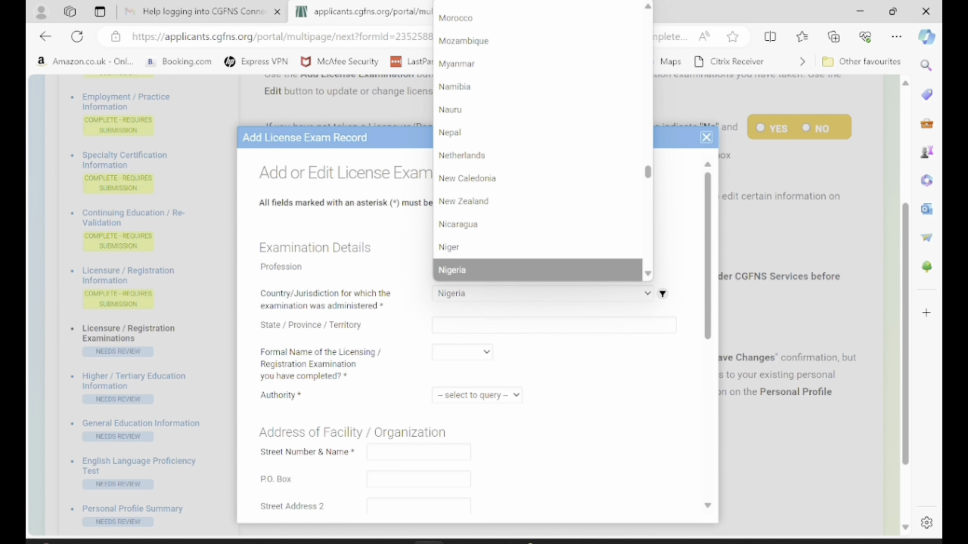
key(Return)
click(554, 325)
text(NIGERIA)
scroll(477, 332, down, 1)
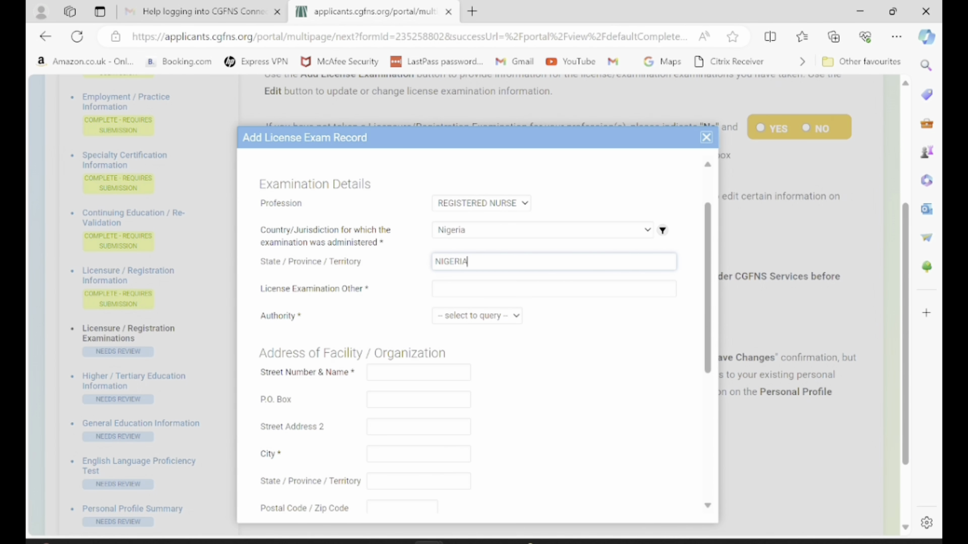
Enter exam NURSING COUNCIL QUALIFYING EXAM, authority Nursing Council of Nigeria, and the facility street address.
click(554, 289)
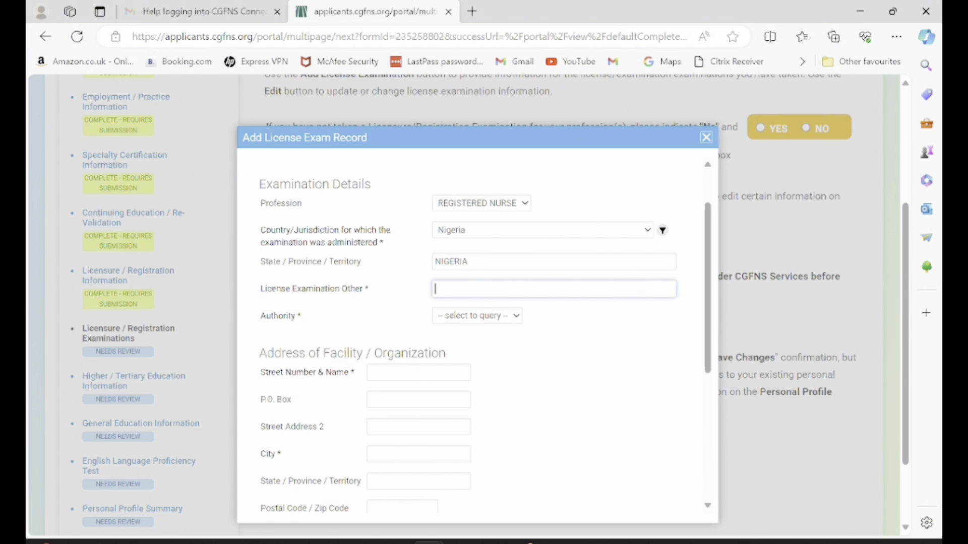
text(NURSING COUNCIL QUALIFYING EXAM)
key(Tab)
key(alt+Down)
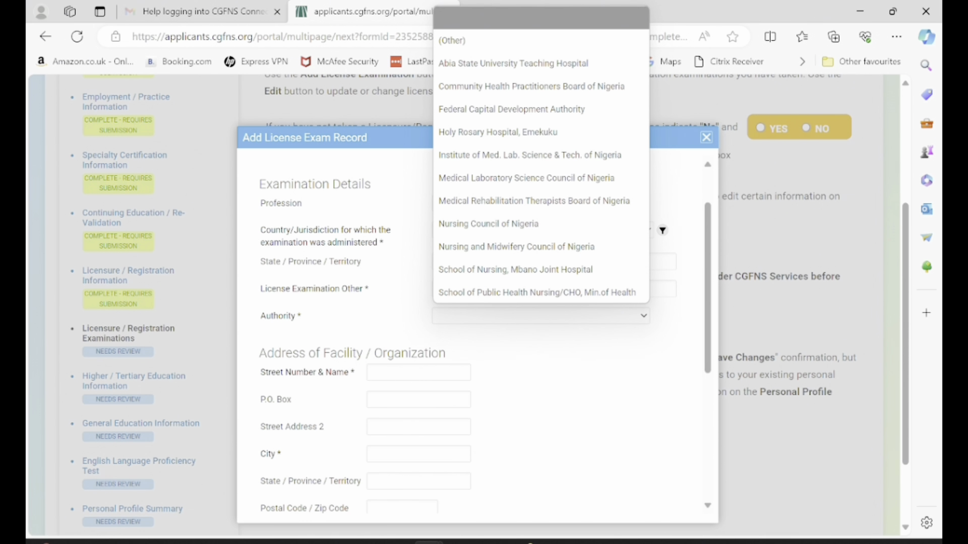
key(n)
key(Return)
key(Tab)
text(PLOT 713 GWAR)
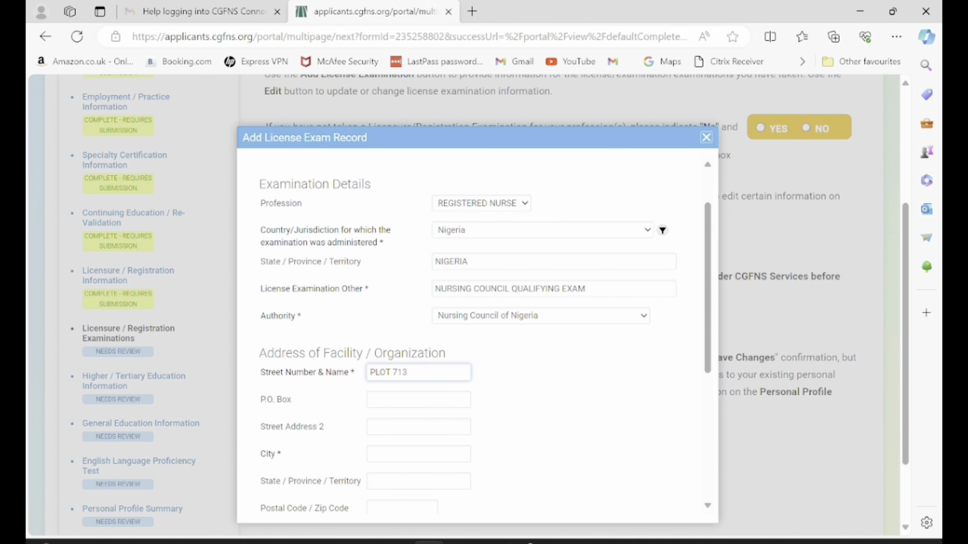
text(ING)
key(BackSpace)
text(PA)
scroll(477, 333, down, 3)
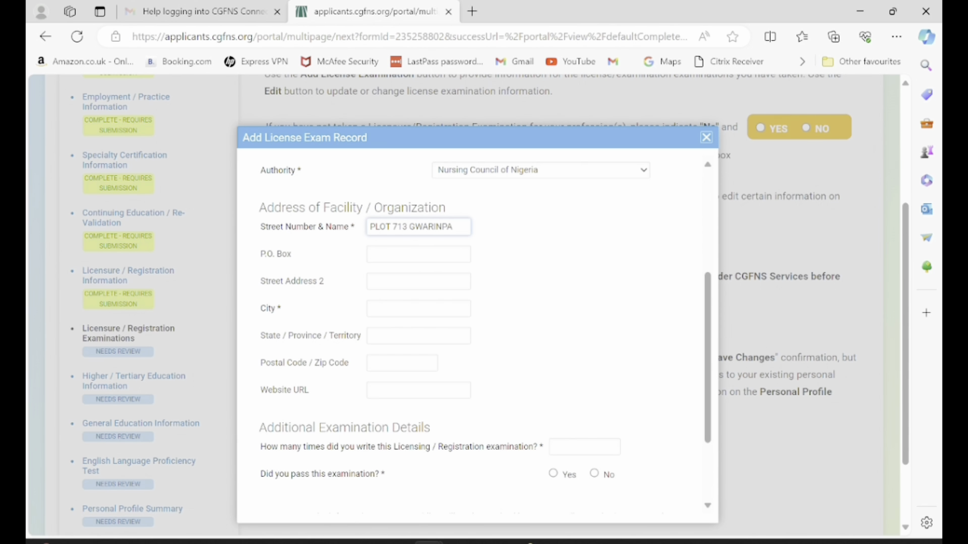
Set the facility city to ABUJA, mark the exam passed, with 1 attempt.
click(418, 308)
text(Ab)
key(BackSpace)
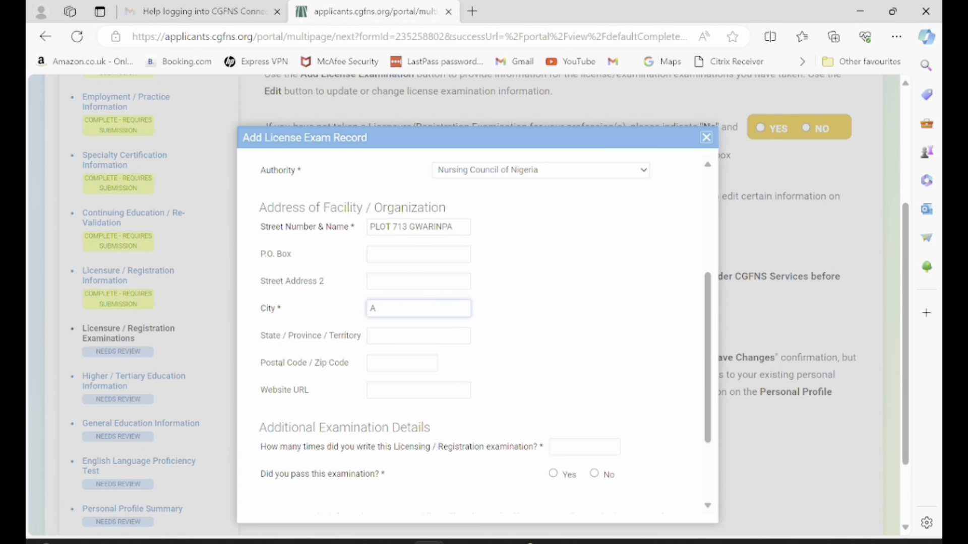
text(BUJA)
scroll(476, 333, down, 2)
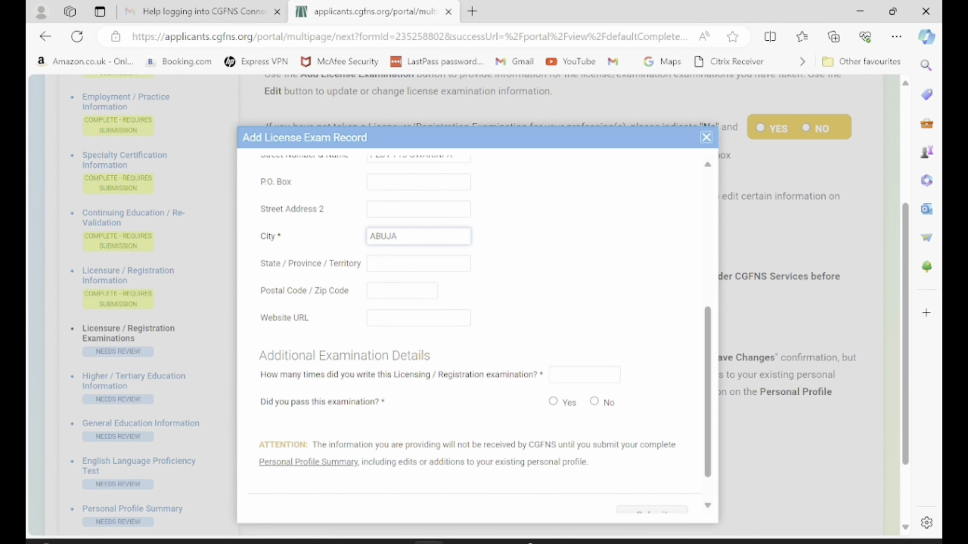
click(553, 393)
click(585, 366)
text(1)
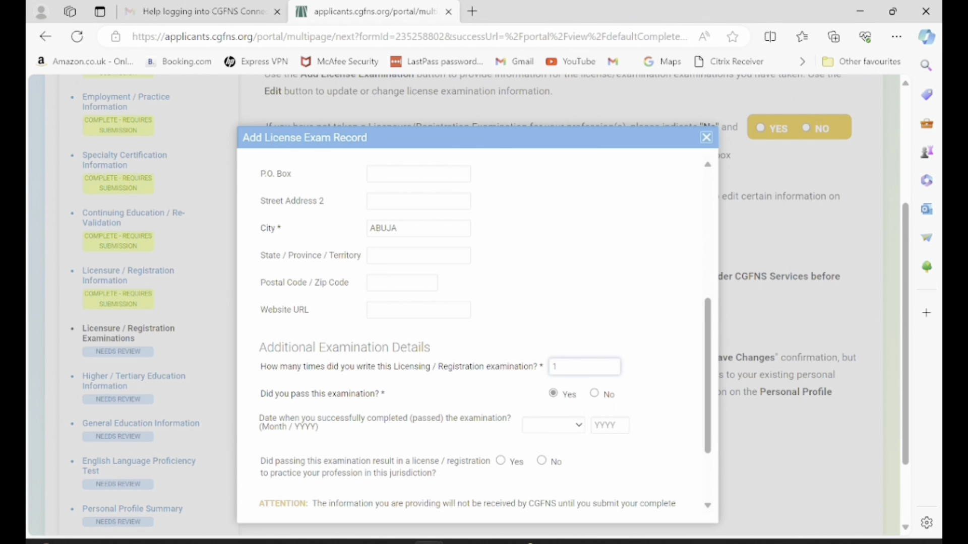
Set the pass date to August 2015 and answer Yes that it resulted in a license.
click(553, 425)
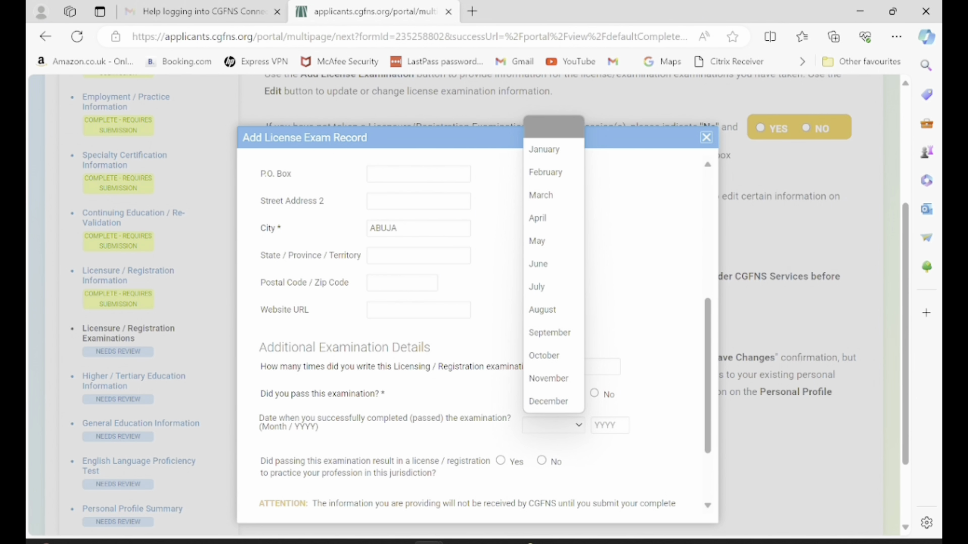
click(543, 309)
click(609, 425)
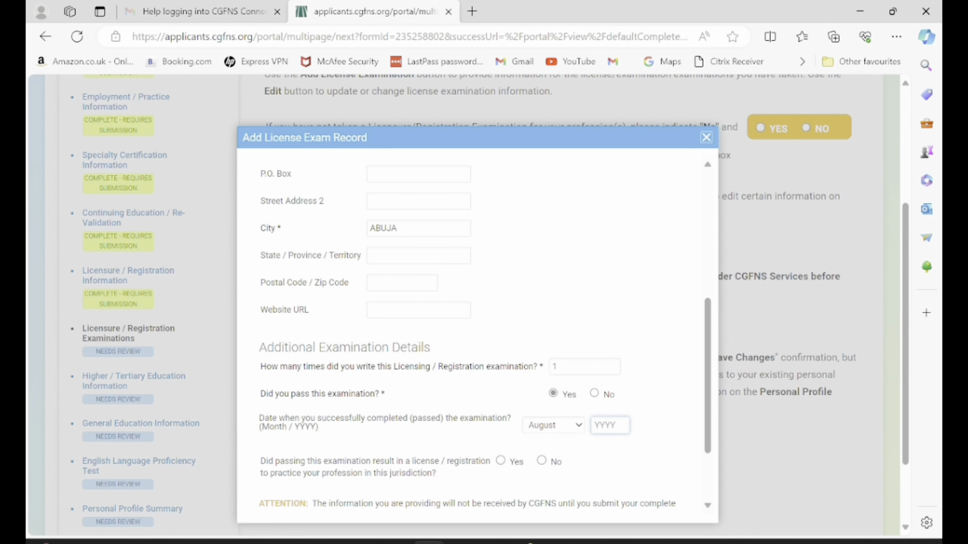
text(2015)
scroll(477, 328, down, 2)
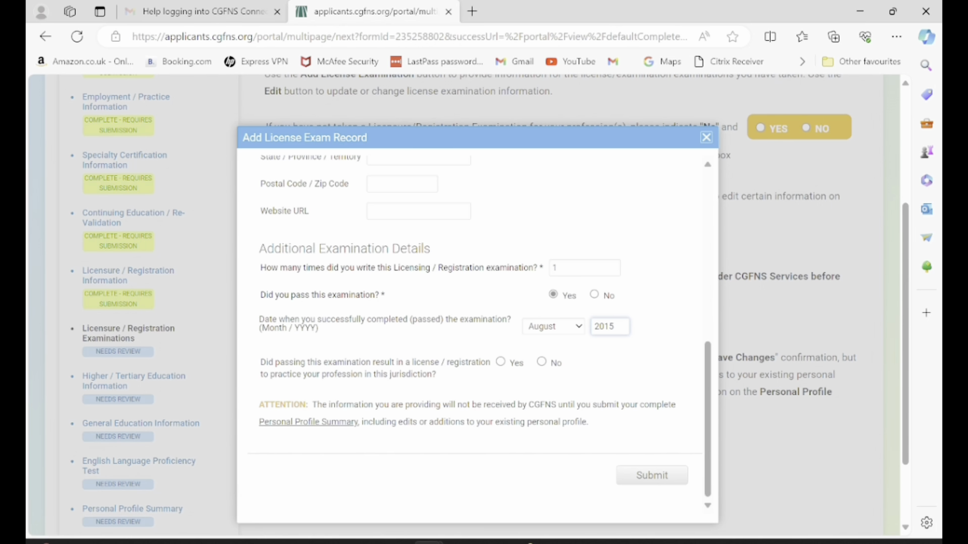
click(500, 362)
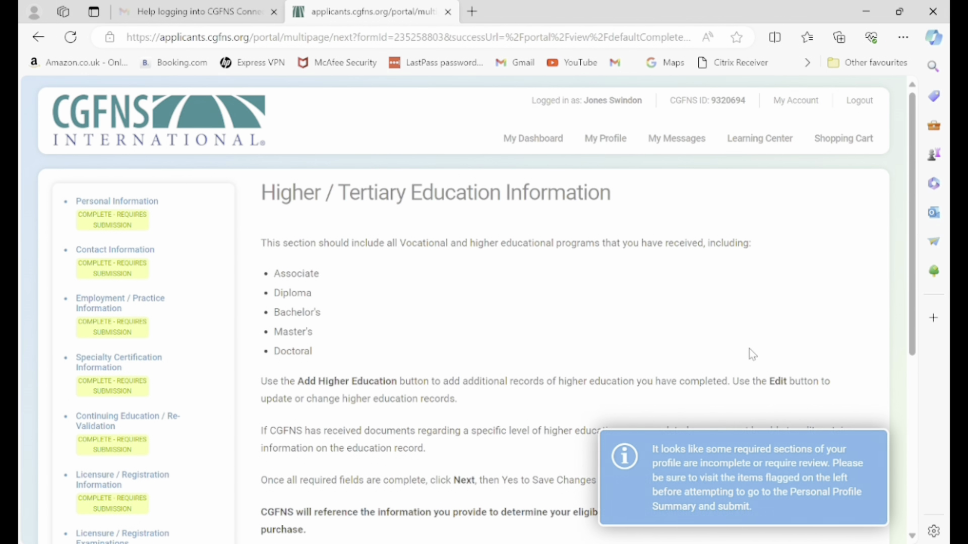
Start a new record with Add Higher Education on the Higher / Tertiary Education page.
scroll(752, 355, down, 3)
scroll(752, 355, up, 2)
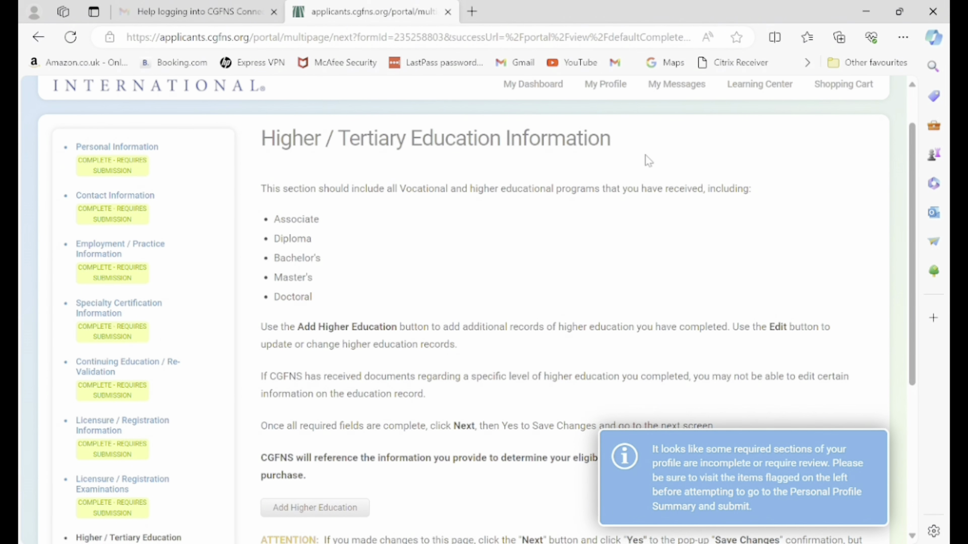
scroll(645, 155, down, 5)
click(318, 256)
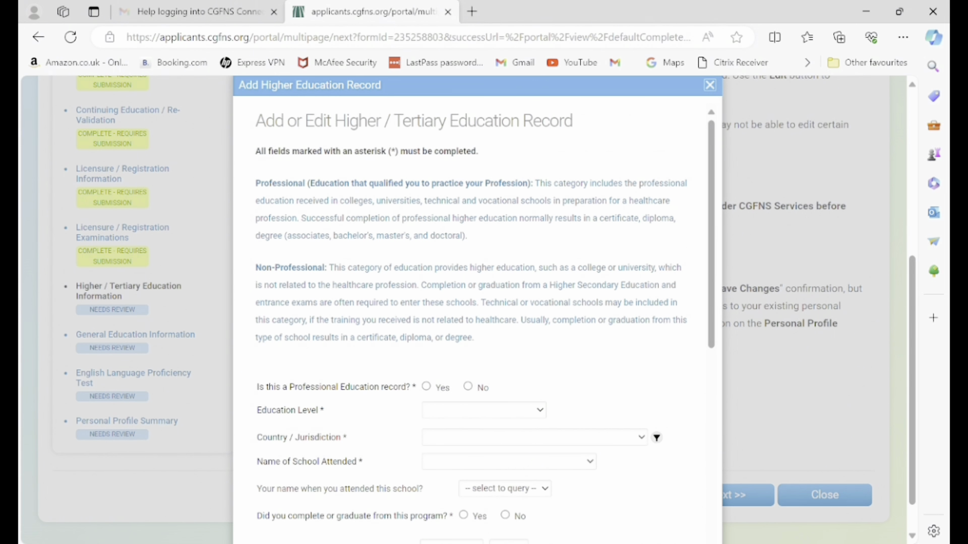
Mark the education as professional with profession REGISTERED NURSE.
scroll(484, 317, down, 2)
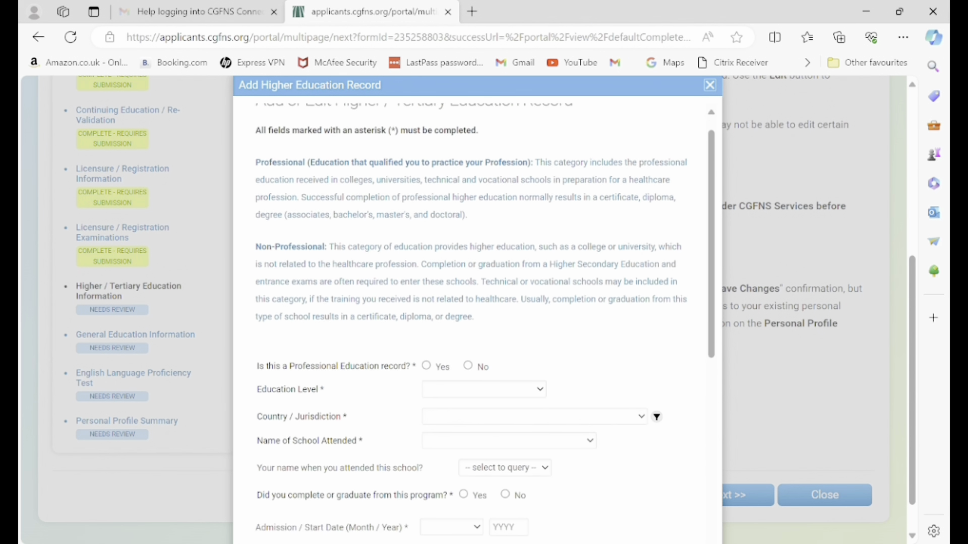
click(426, 315)
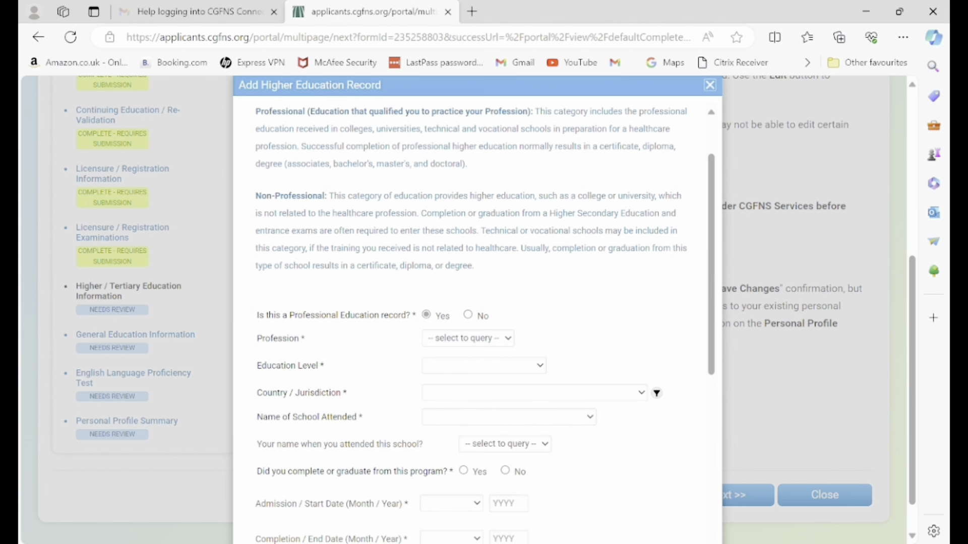
click(472, 339)
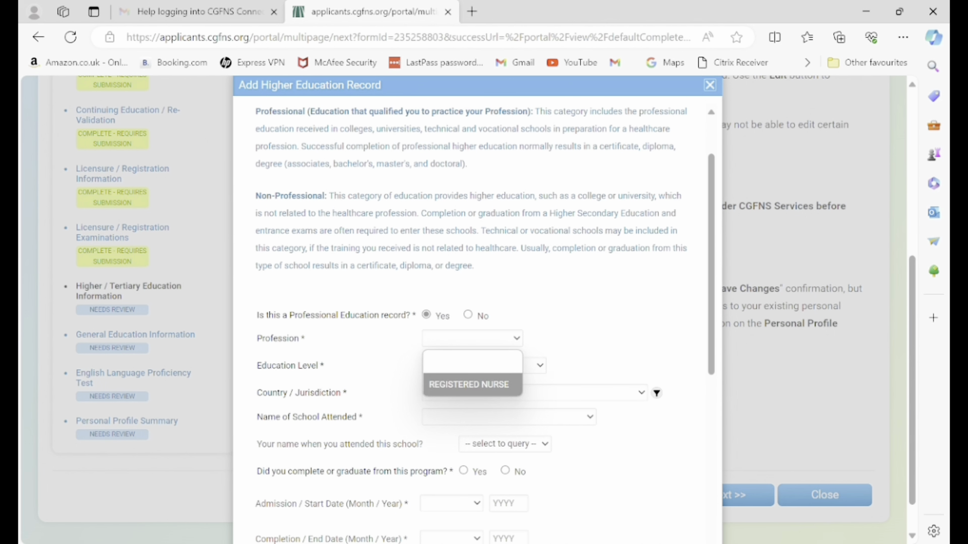
click(469, 385)
click(473, 339)
key(Escape)
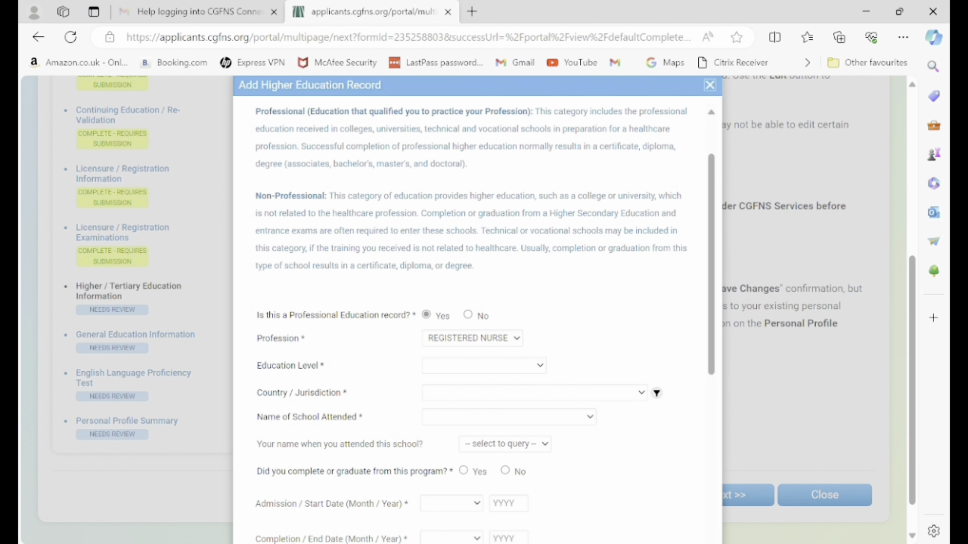
Set level to Entry Level Education, type to Bachelor's Degree, and country to Nigeria.
click(484, 366)
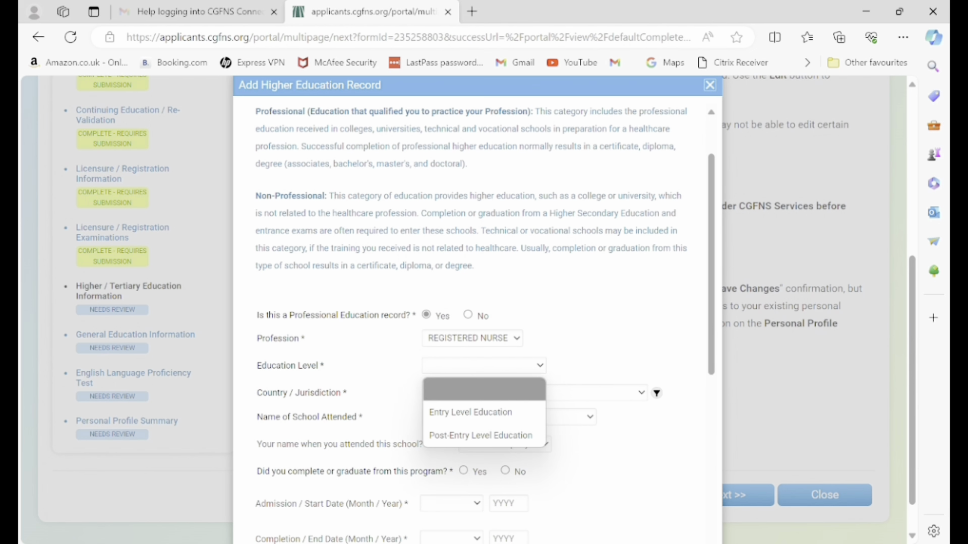
click(470, 412)
click(469, 393)
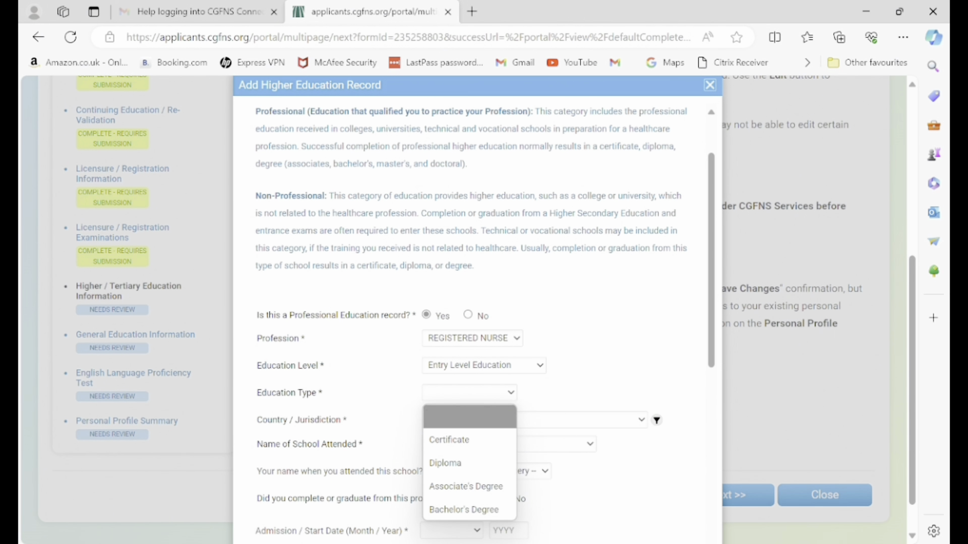
click(445, 462)
click(469, 392)
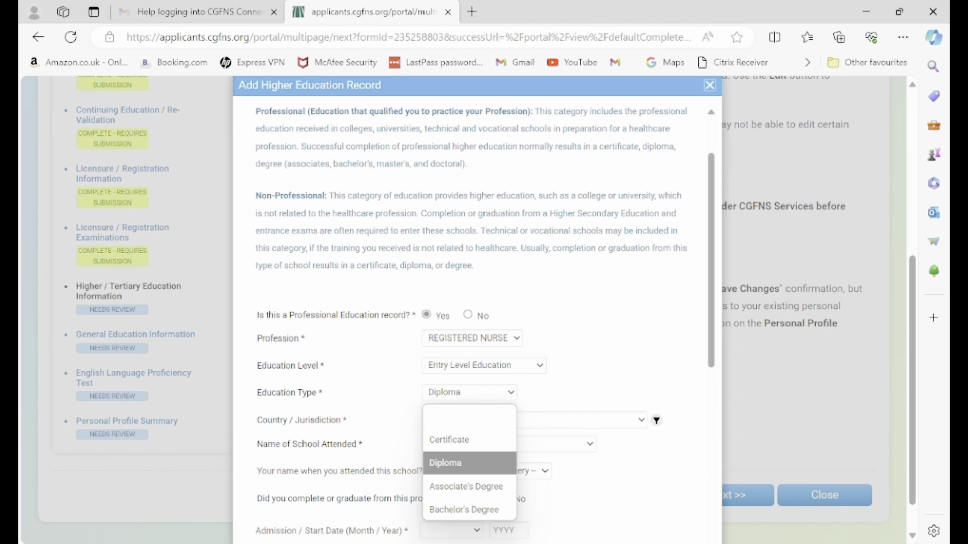
click(463, 510)
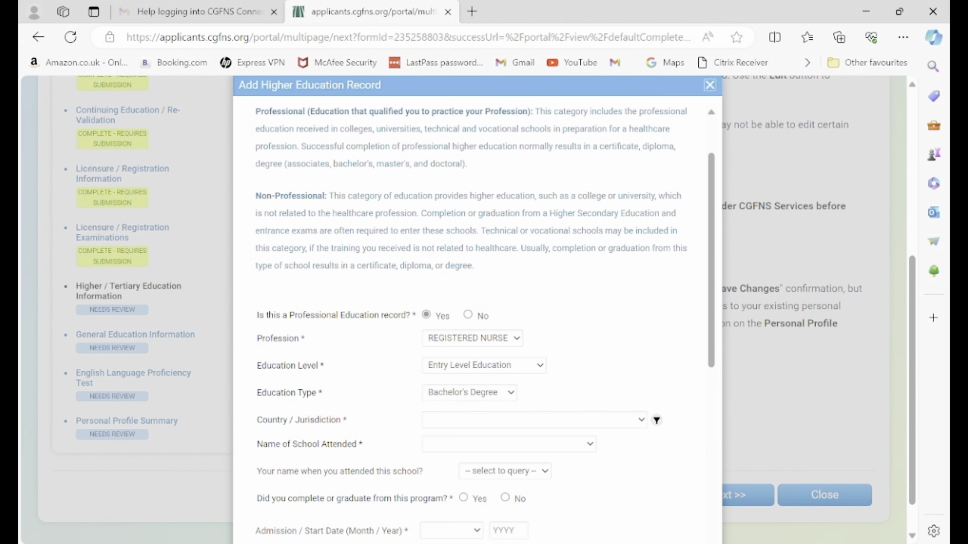
click(535, 420)
text(niger)
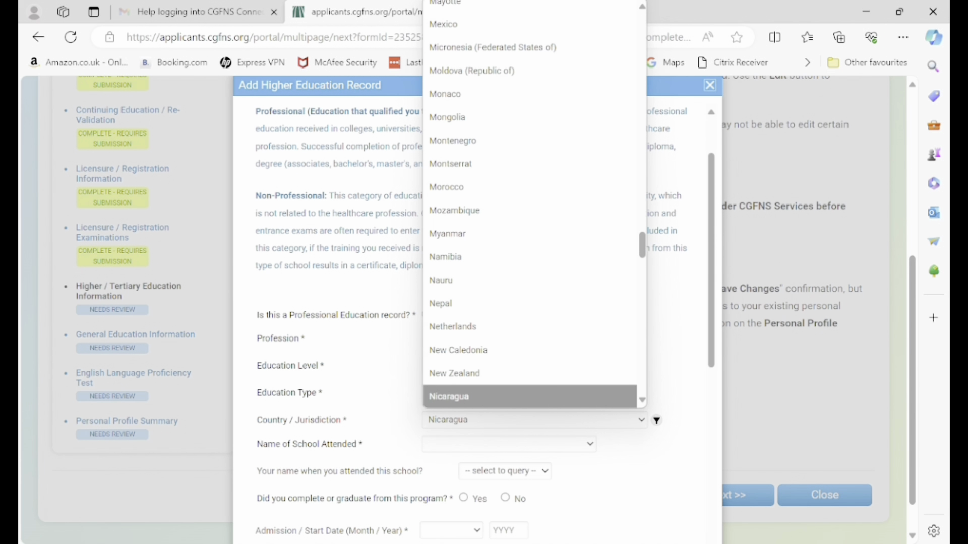
text(ia)
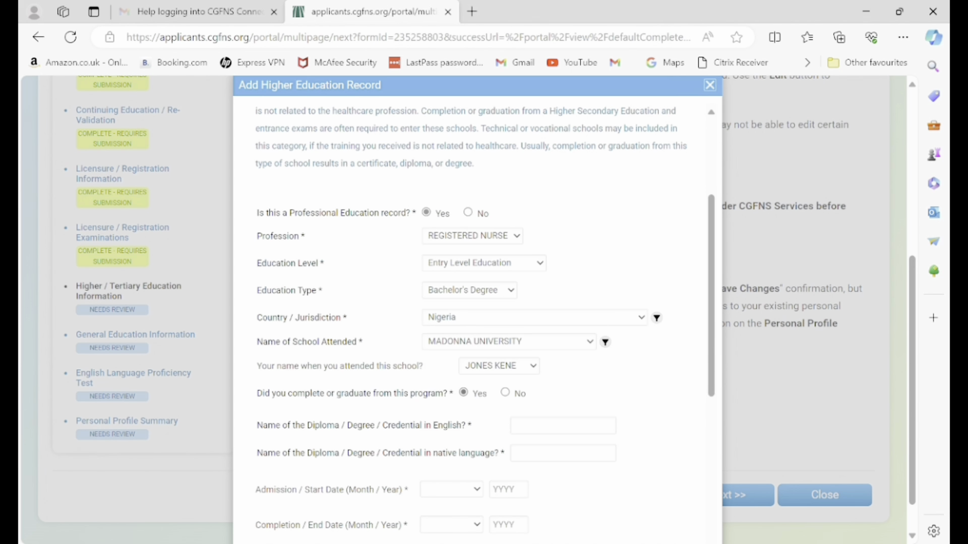
click(563, 426)
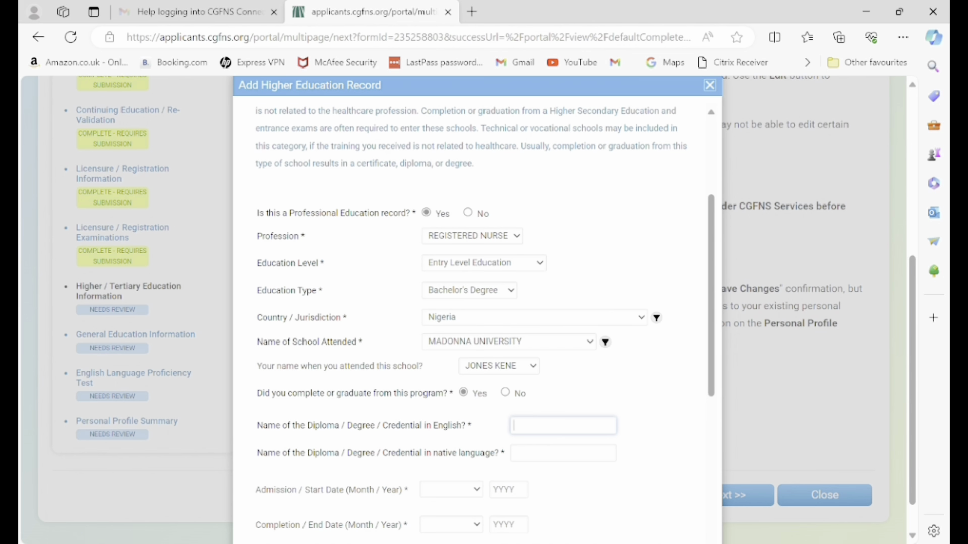
Enter REGISTERED NURSE as both the English and native-language credential names.
scroll(471, 322, down, 2)
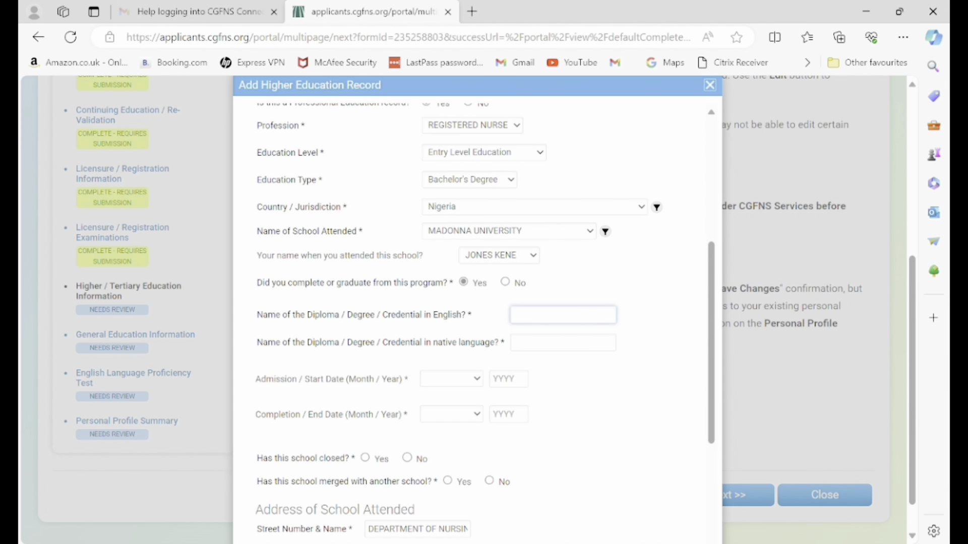
text(REGIUSTERED)
key(BackSpace)
key(BackSpace)
key(BackSpace)
key(BackSpace)
key(BackSpace)
key(BackSpace)
key(BackSpace)
key(BackSpace)
text(STERED NURSE)
key(Tab)
text(REGISTERED NURSE)
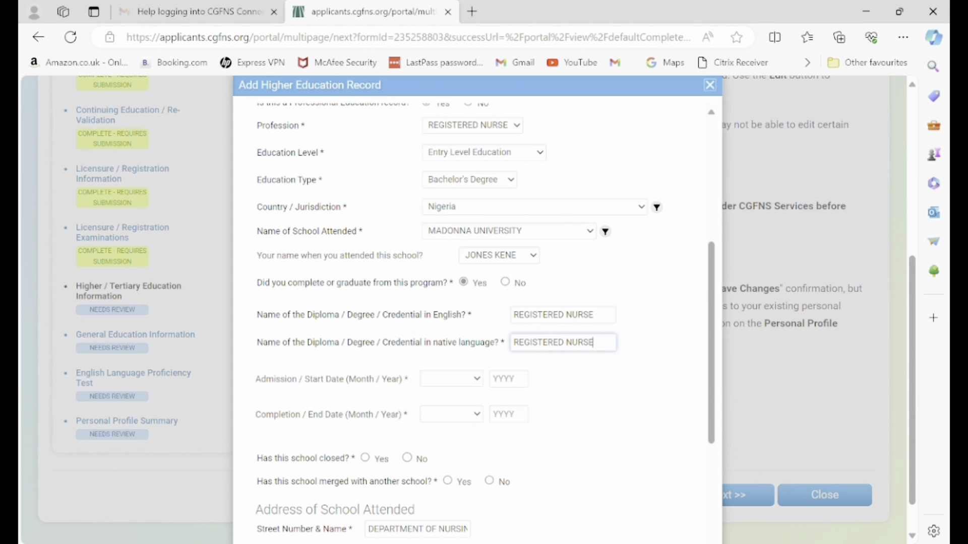
Set the attendance dates from August 2010 to August 2015.
click(451, 378)
key(a)
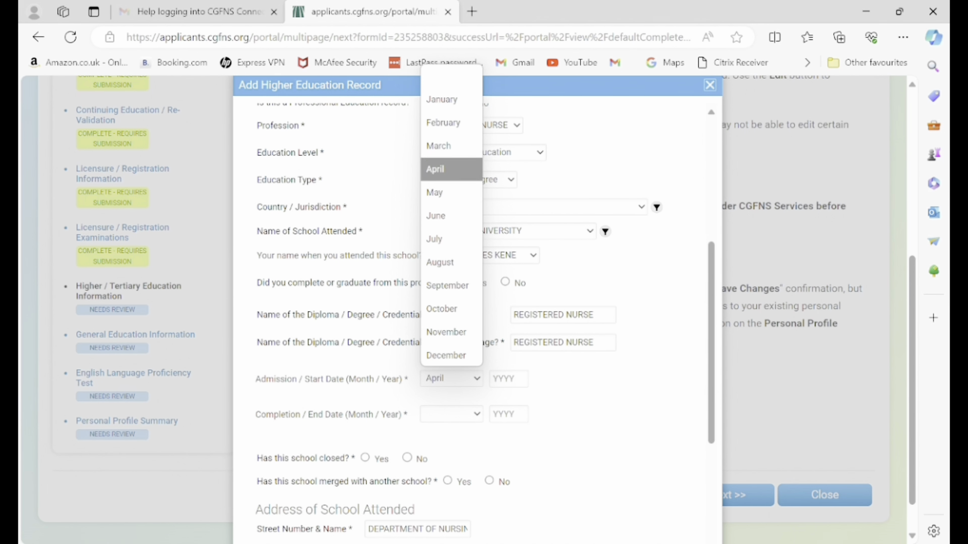
key(u)
key(Return)
key(Tab)
text(2010)
key(Tab)
key(alt+Down)
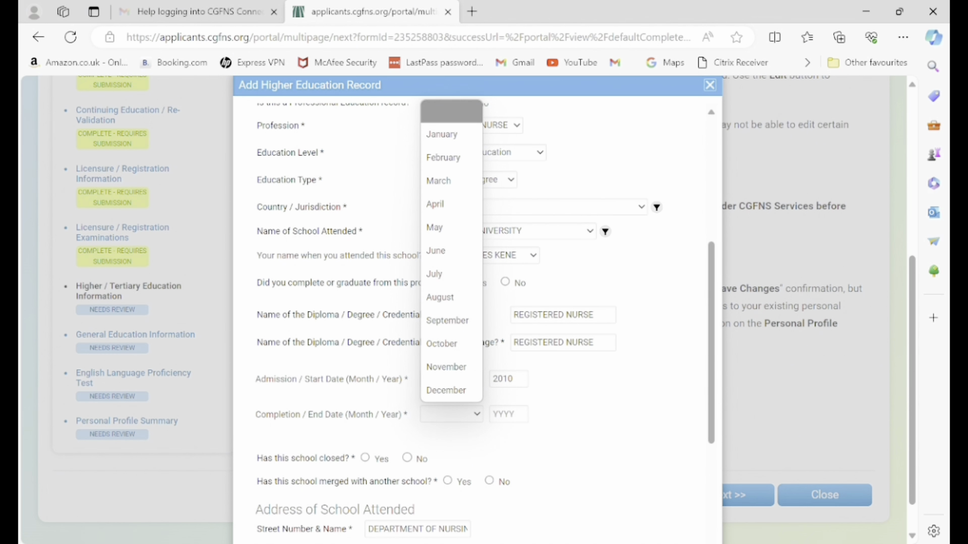
key(a)
key(u)
key(Return)
key(Tab)
text(2015)
Answer No to the school closing or merging, then submit the education record.
click(407, 458)
scroll(471, 313, down, 1)
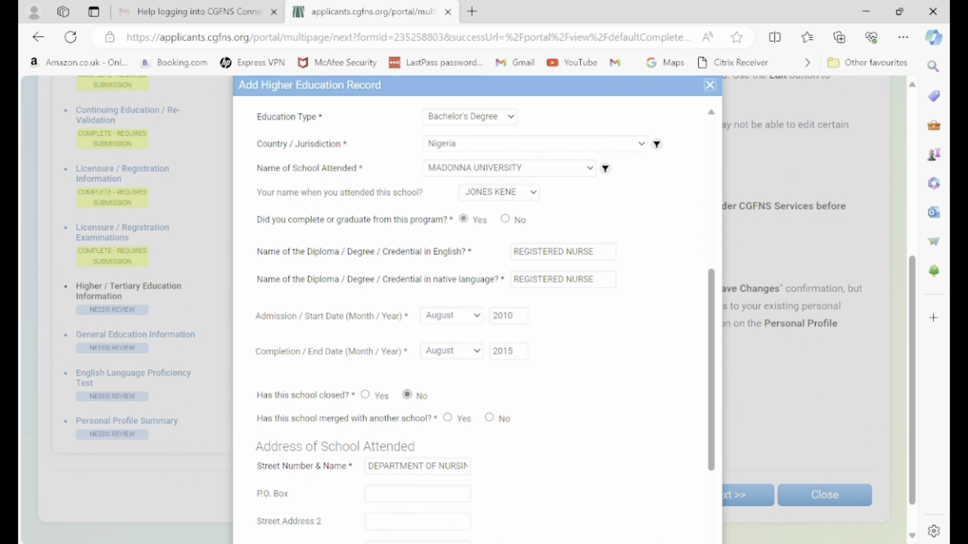
click(489, 417)
scroll(471, 322, down, 3)
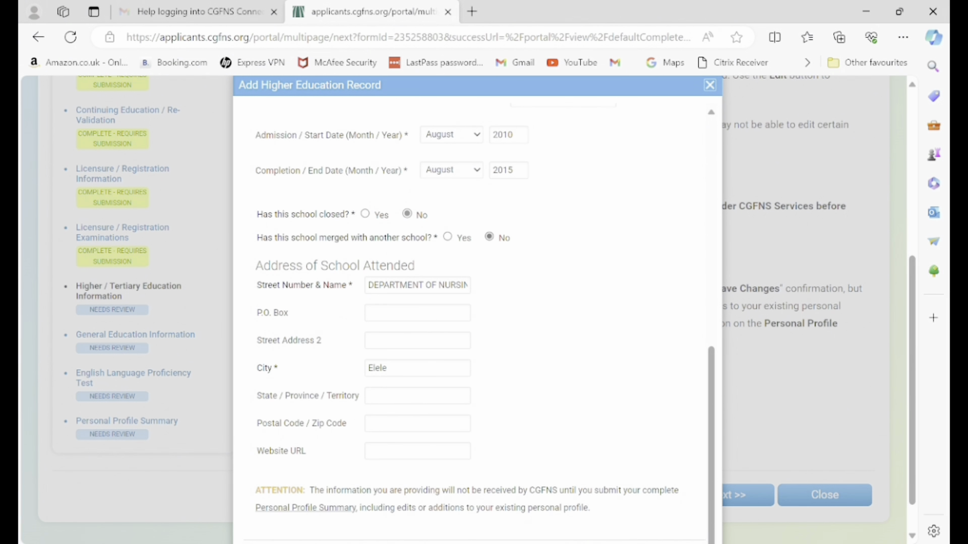
scroll(471, 323, down, 1)
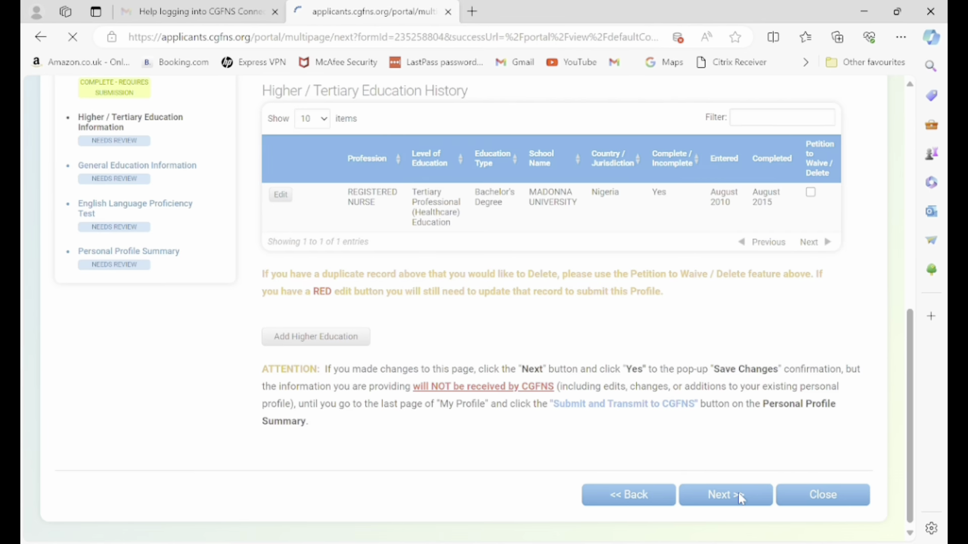
click(739, 497)
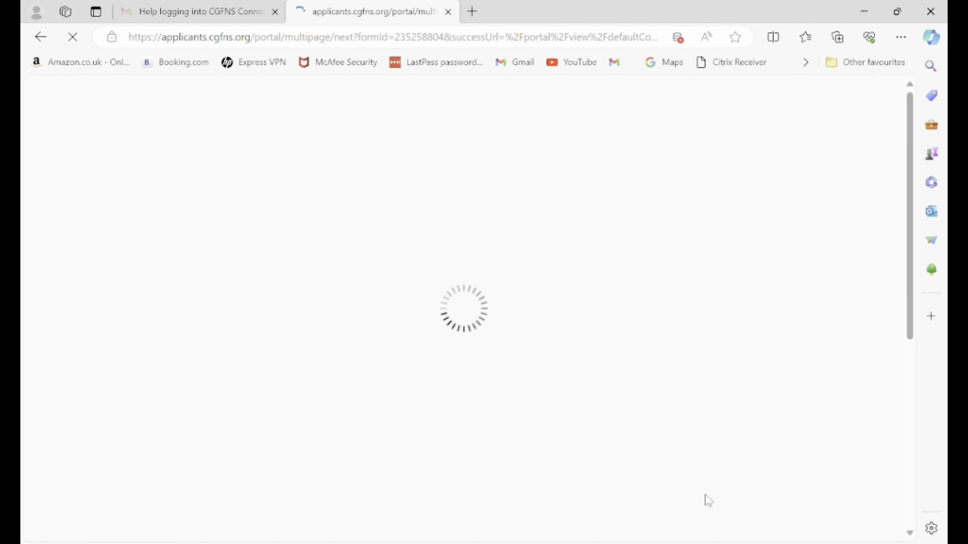
scroll(340, 308, down, 1)
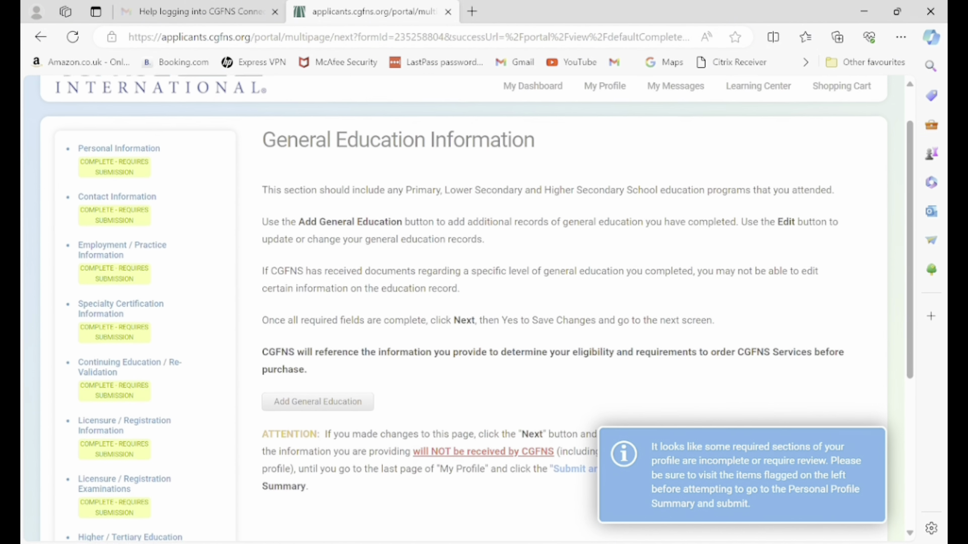
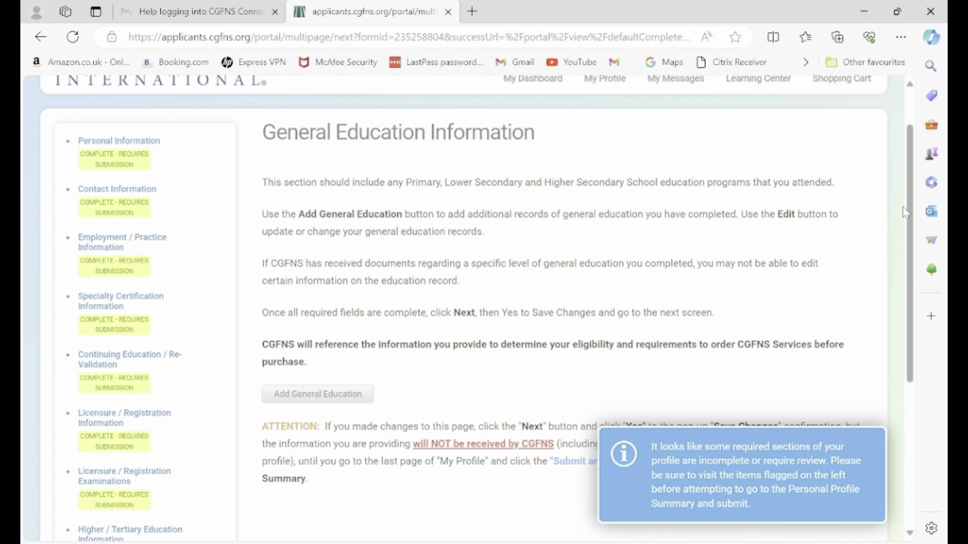
Add a general education record at Primary and Lower Secondary Education level in Nigeria.
scroll(634, 185, down, 3)
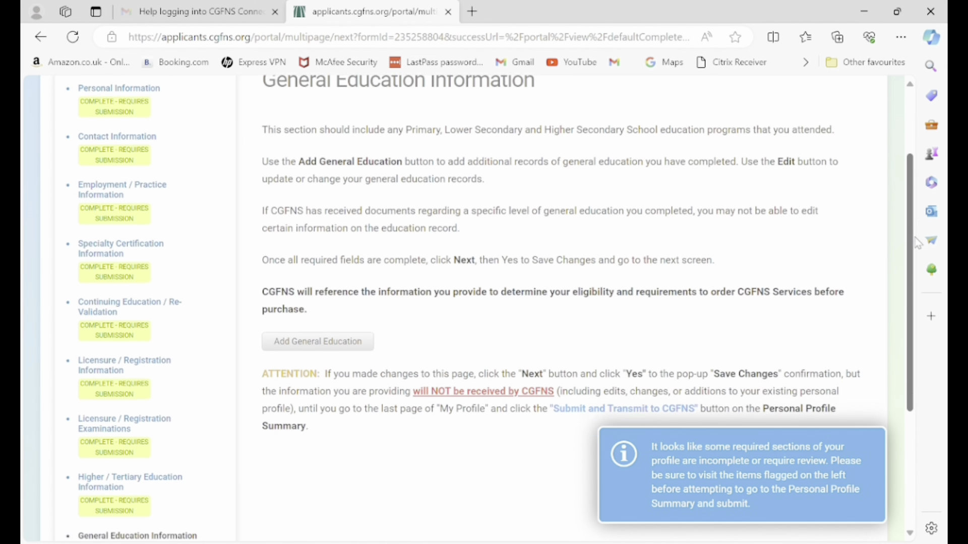
click(292, 242)
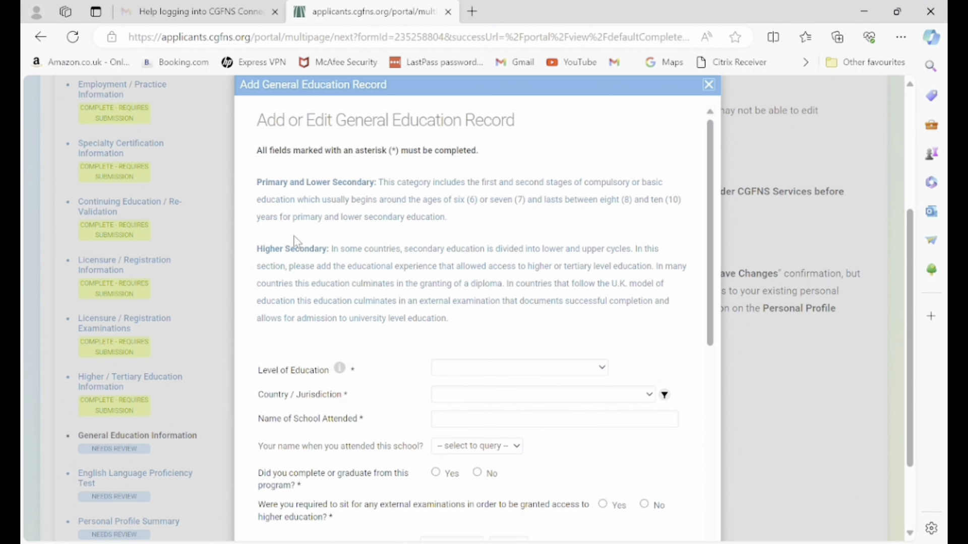
click(463, 377)
click(464, 398)
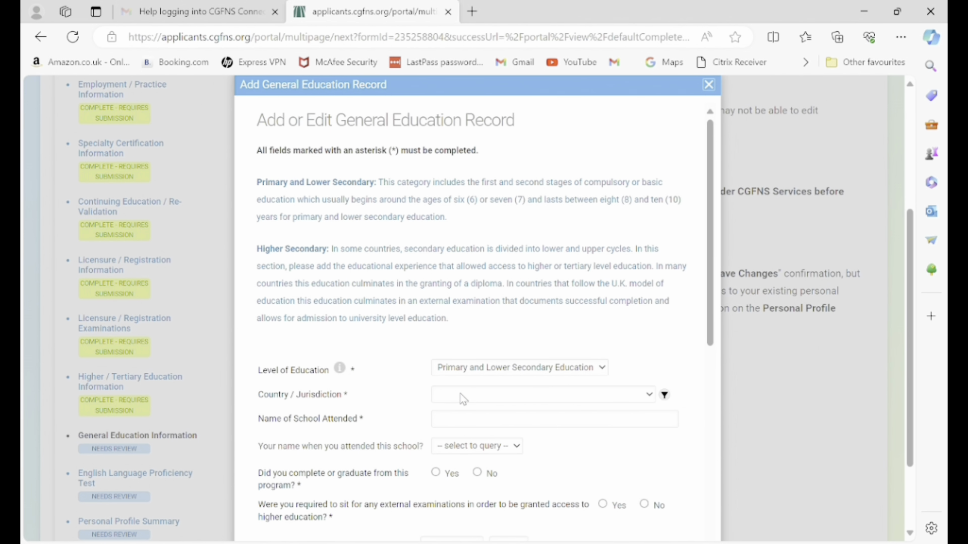
click(477, 396)
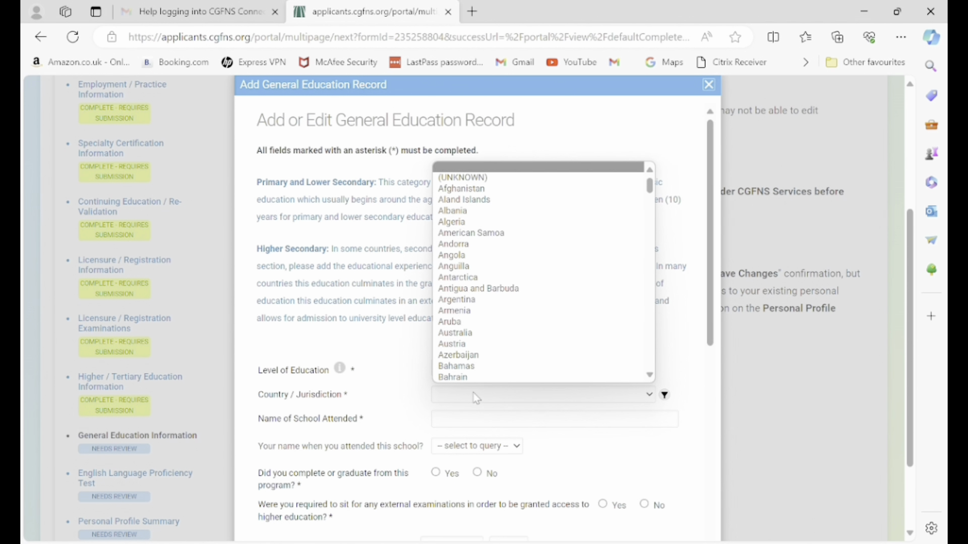
text(ni)
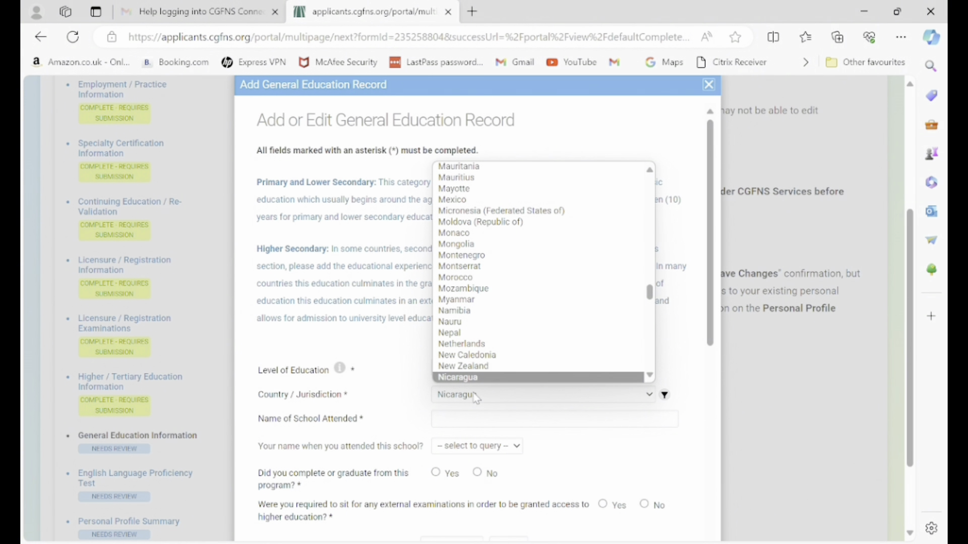
text(geria)
key(Return)
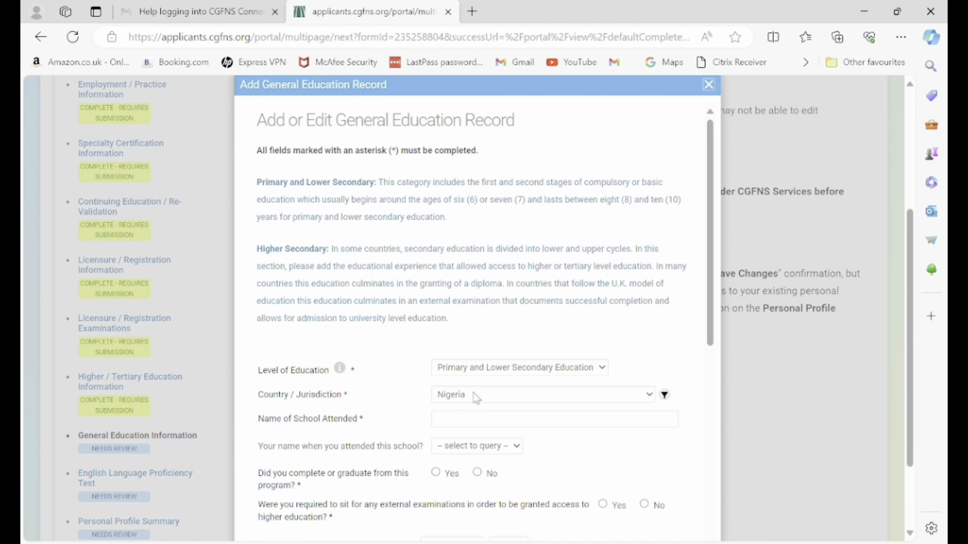
Enter school name EARLY LEARNING INTERNAL and select the applicant's name used at school.
click(460, 421)
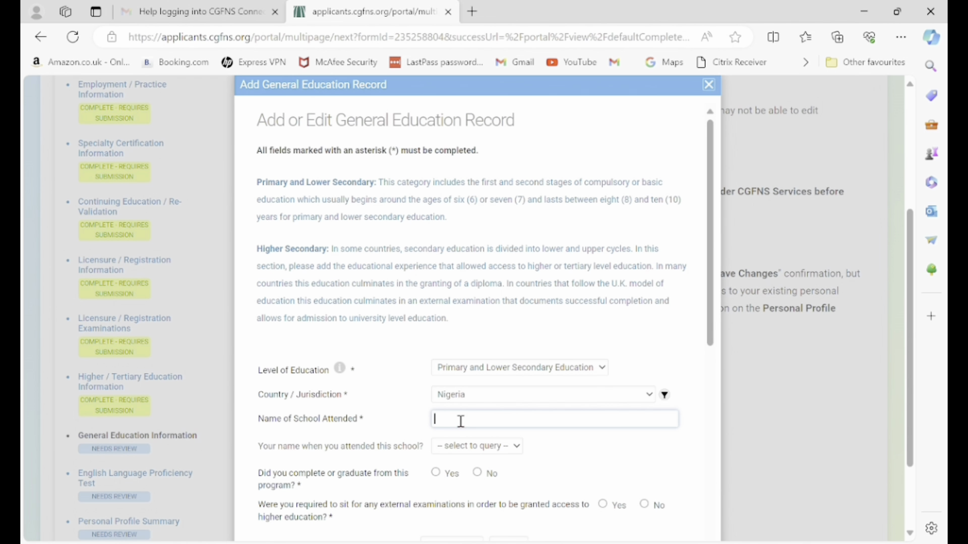
text(EARLY LEARNING INTERNAL)
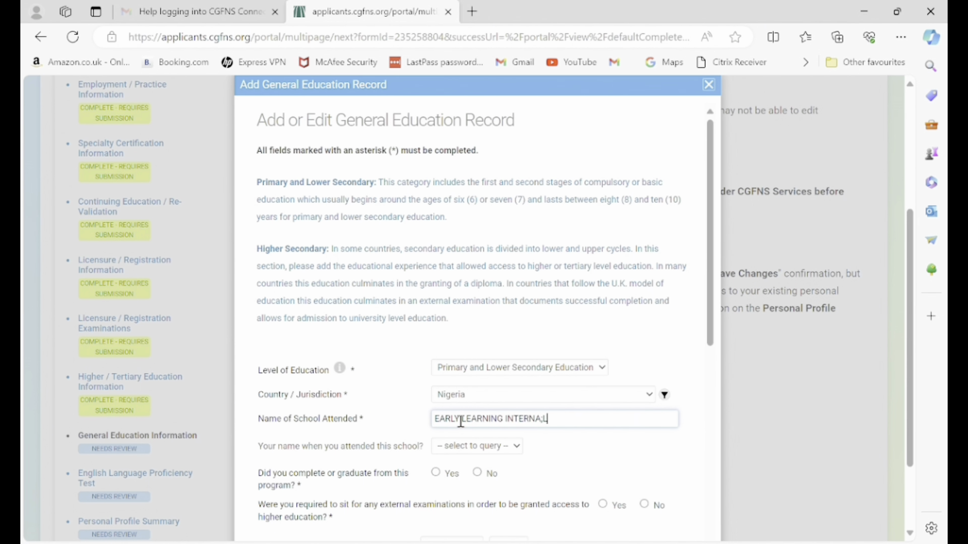
key(BackSpace)
text(L)
click(476, 446)
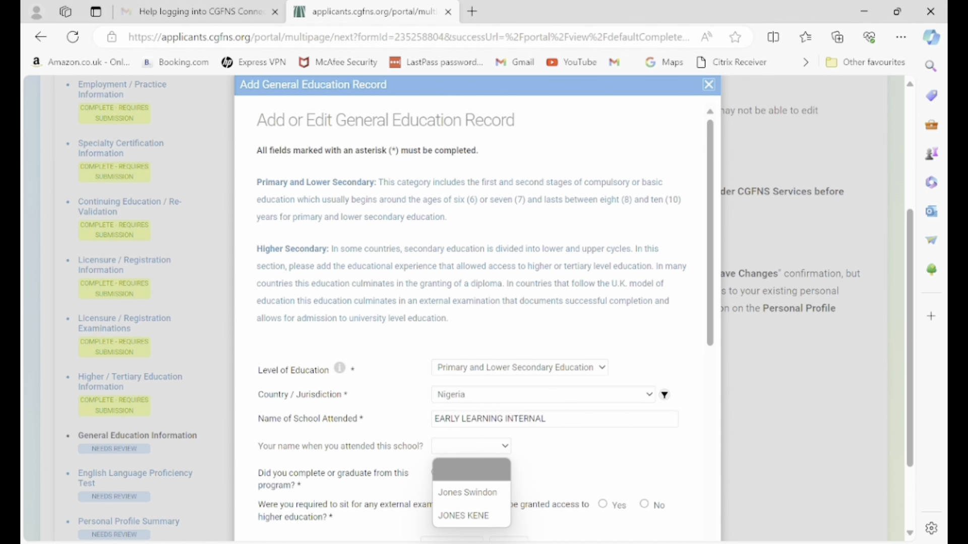
click(464, 515)
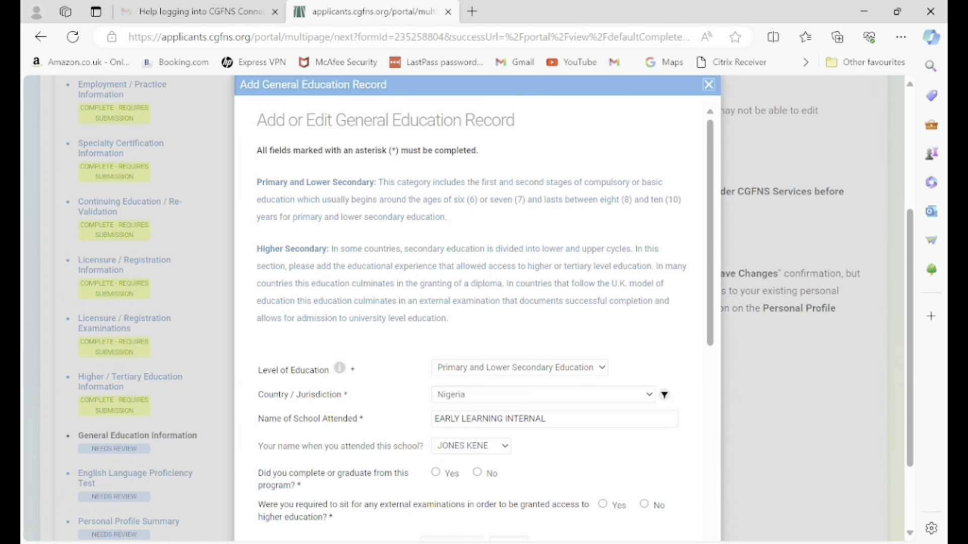
scroll(464, 504, down, 2)
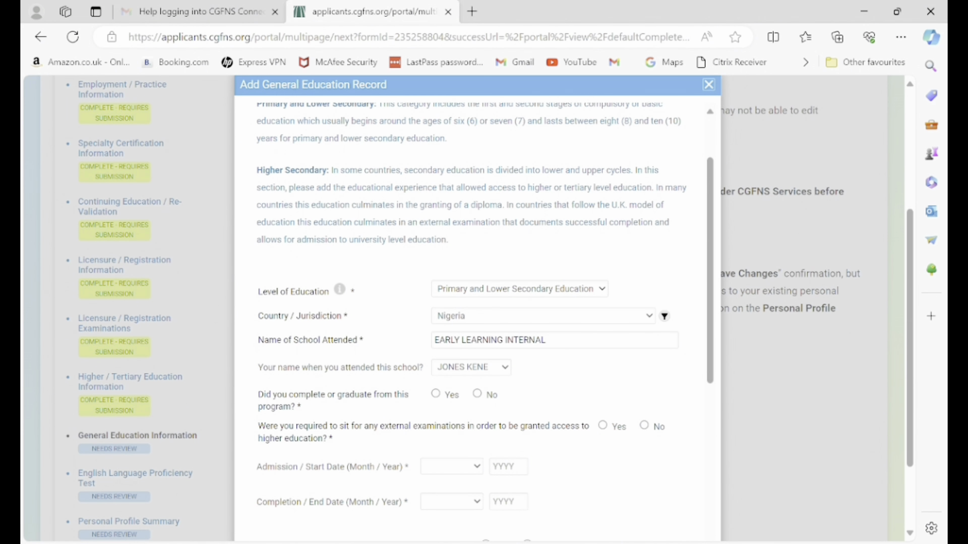
Mark the schooling completed with diploma FIRST SCHOOL LEAVING CERTIFICATE in English and native language.
click(435, 394)
scroll(484, 323, down, 3)
click(562, 288)
text(FIRST SCHOOL )
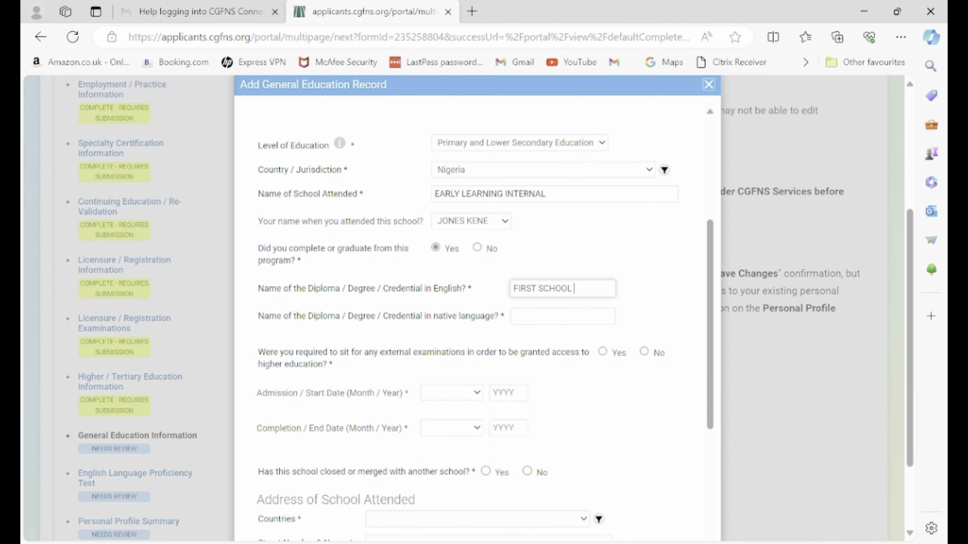
text(LEAVING CERTIFICATE)
key(Tab)
text(FI)
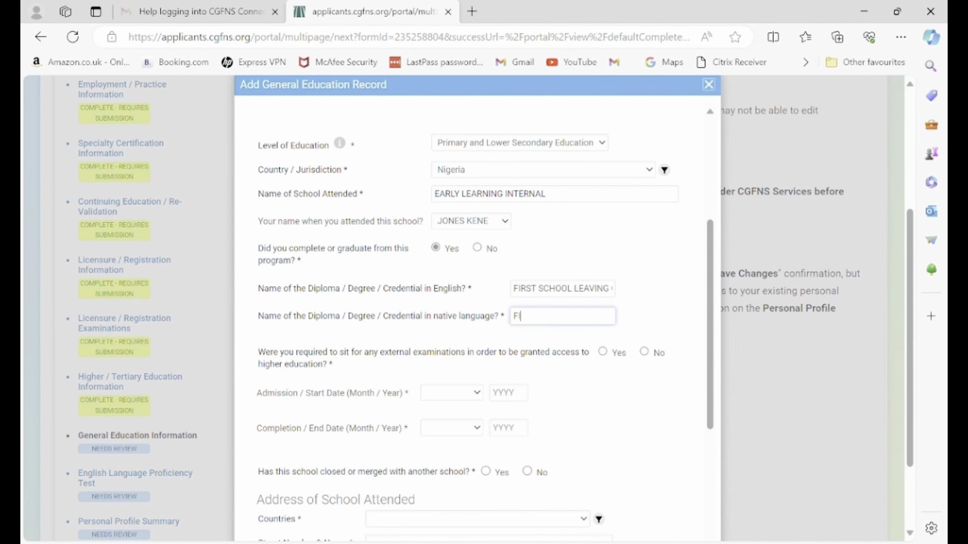
text(RST SCHOOL LEAVING)
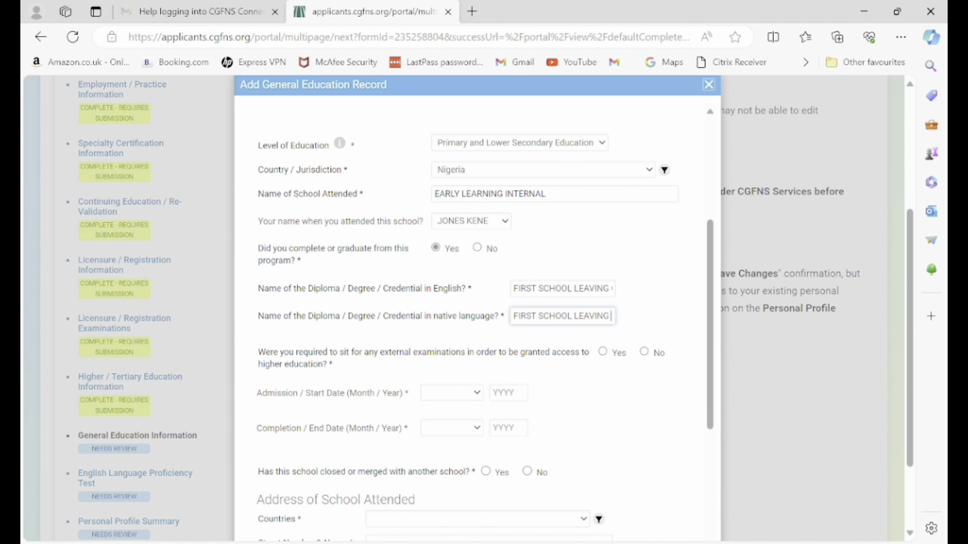
text( CERTIFICATE)
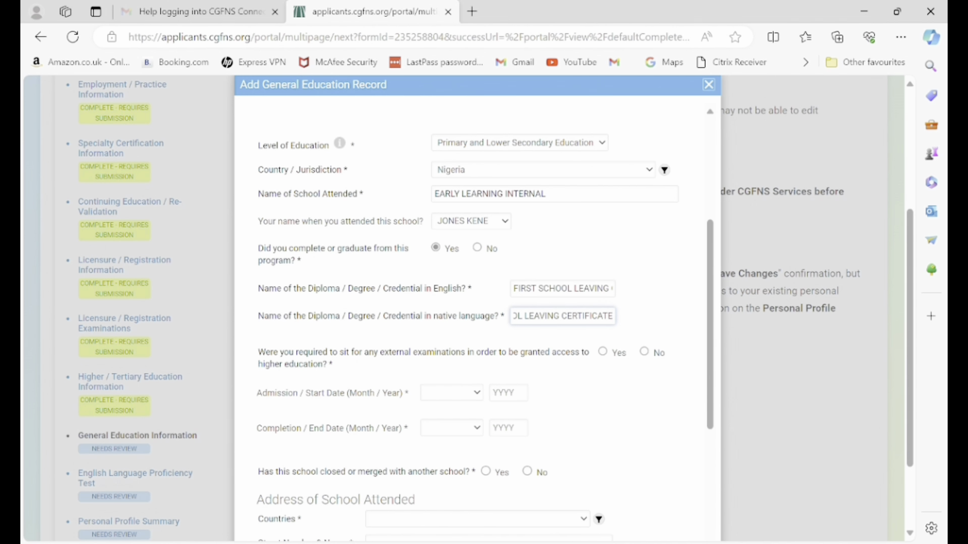
Answer yes to external exams: examining body COMMON ENTRANCE, certificate JUNIOR SECONDARY SCHOOL LEAVING CERT.
key(Tab)
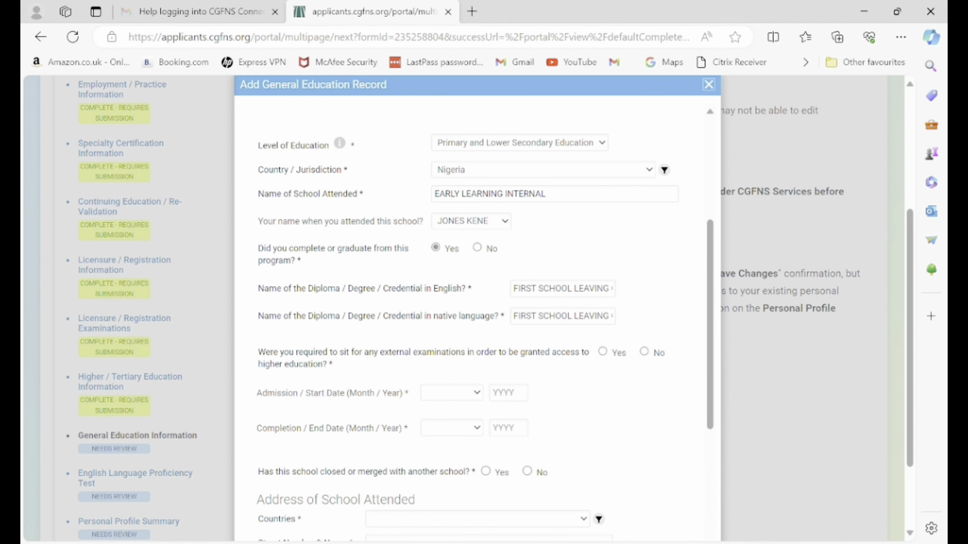
key(space)
scroll(484, 323, down, 2)
click(485, 322)
text(CO)
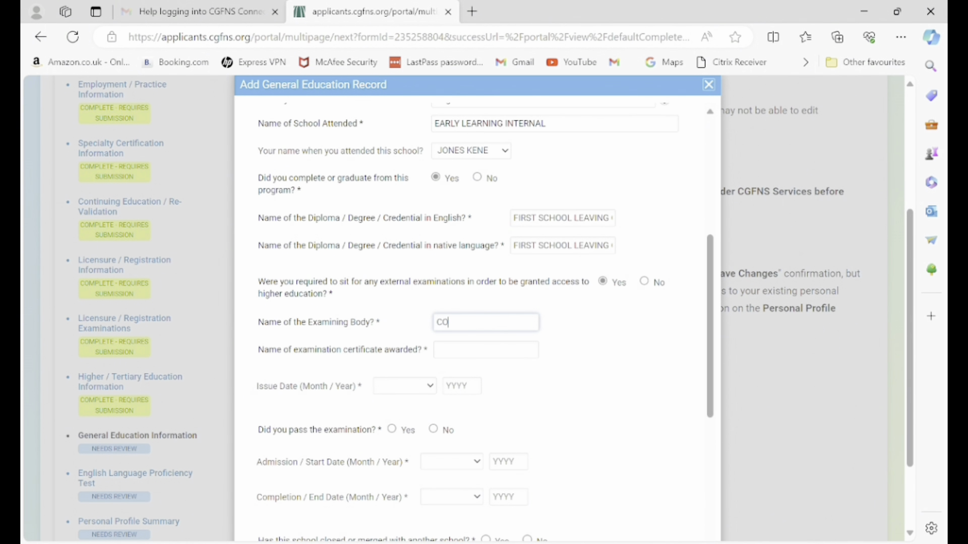
text(MMON ENTRANCAE)
key(BackSpace)
key(BackSpace)
text(E)
key(Tab)
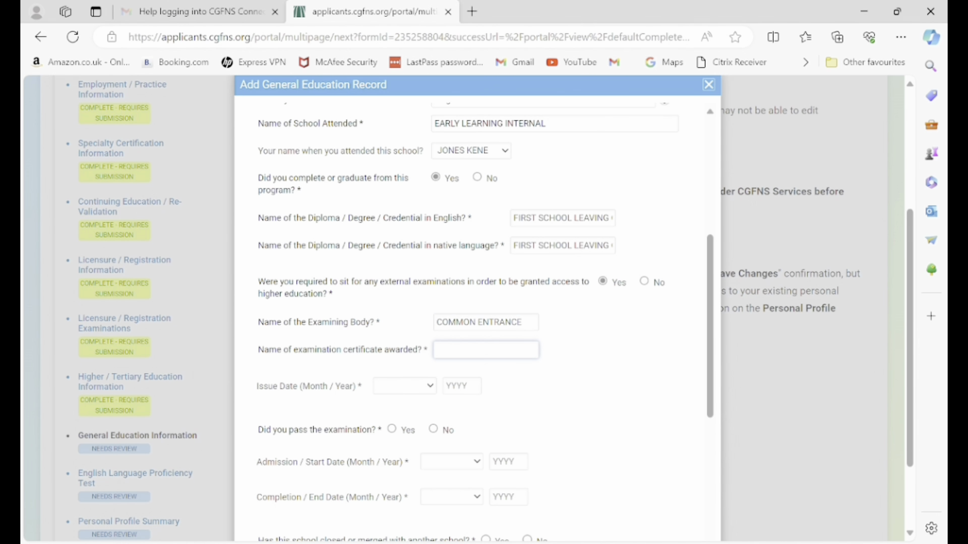
text(JUNIOR SECONDARY S)
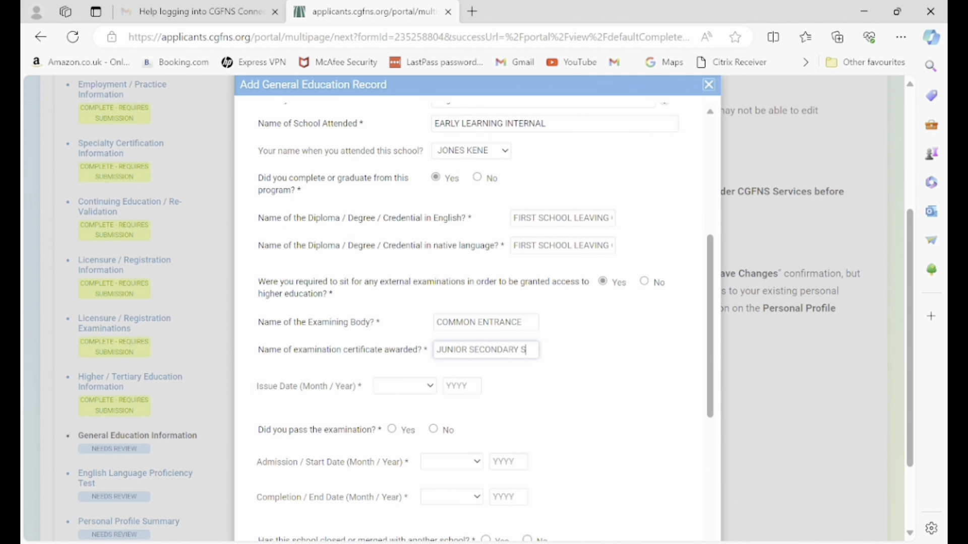
text(CHOOL LEAVING CERT)
Set the certificate issue date to June 2001 and mark the examination passed.
click(405, 386)
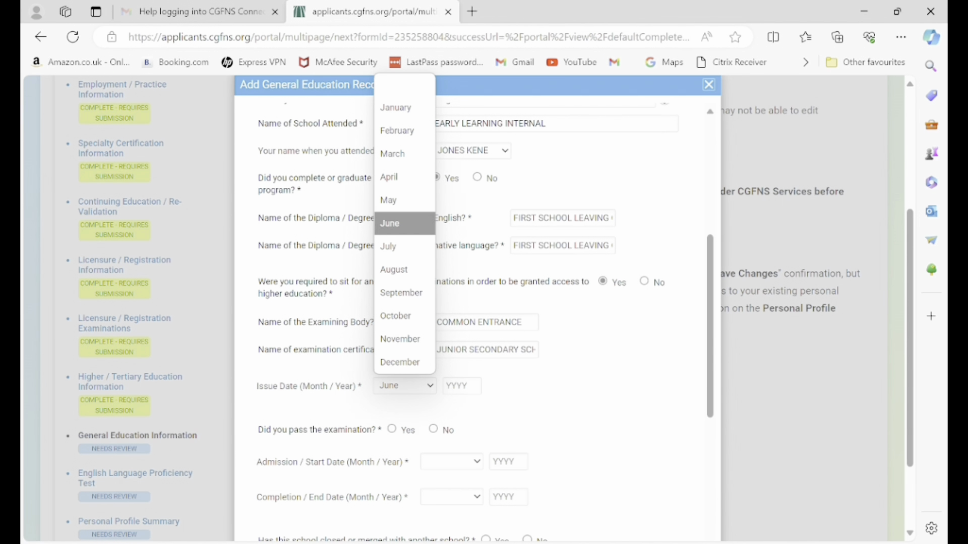
key(Tab)
text(2001)
click(391, 429)
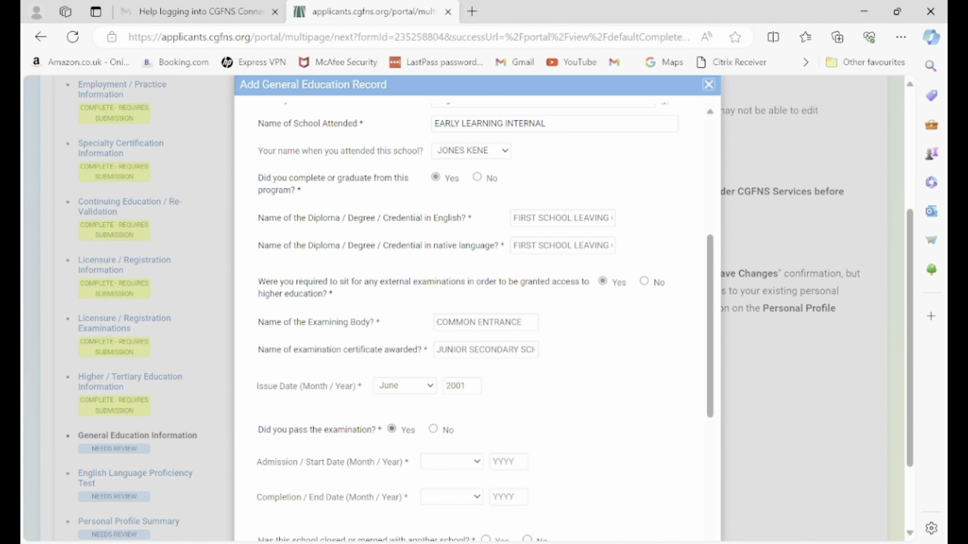
Record attendance from September 1997 to June 2001.
click(451, 462)
key(s)
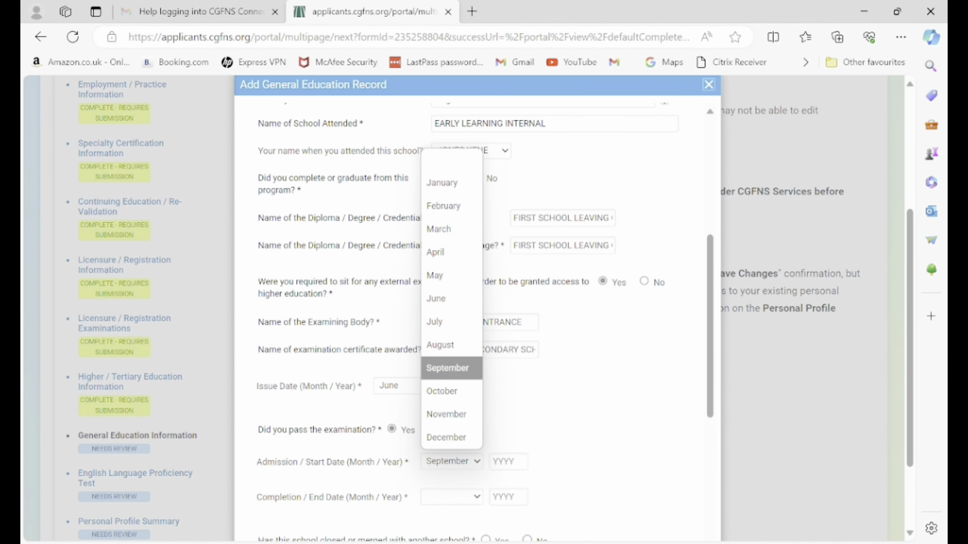
key(Return)
click(508, 462)
text(1997)
key(Tab)
key(alt+Down)
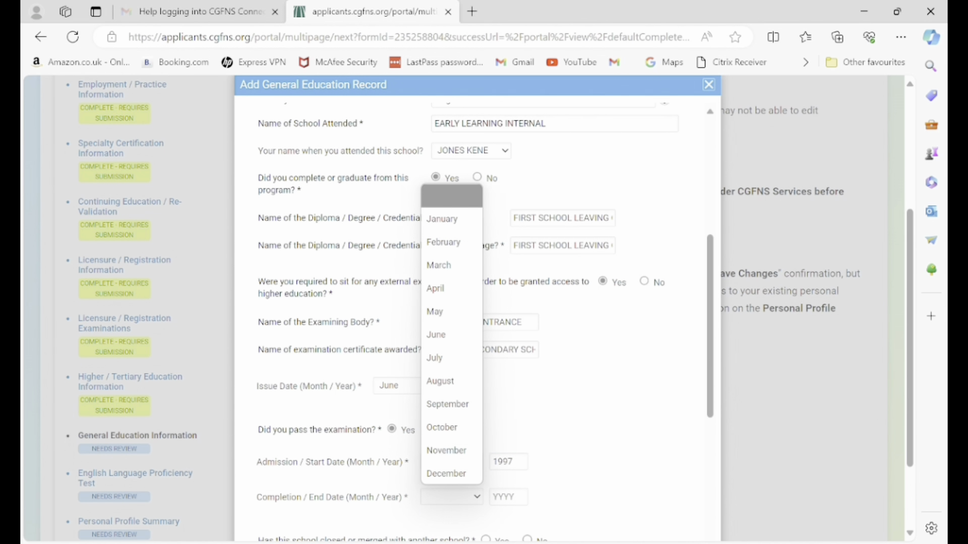
key(Down)
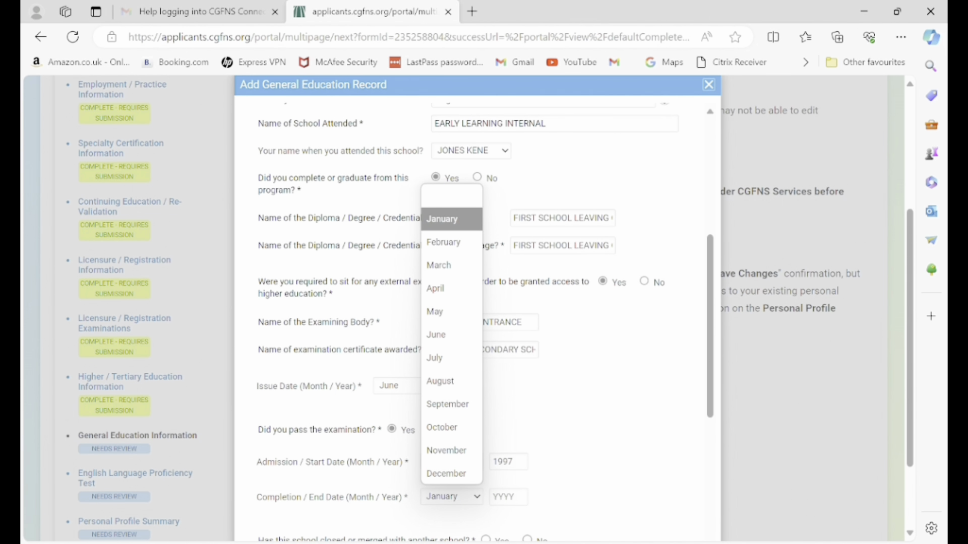
key(Down)
key(Down)
key(Down)
key(Down)
key(Down)
key(Return)
key(Tab)
text(2001)
Mark the school as not closed or merged and set its address country to Nigeria.
scroll(477, 313, down, 2)
click(527, 403)
key(Tab)
key(alt+Down)
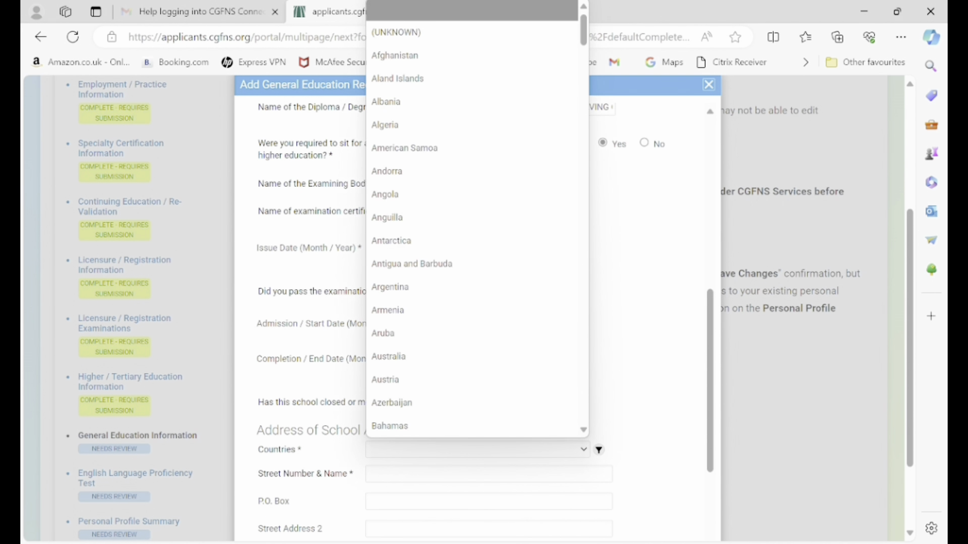
text(nig)
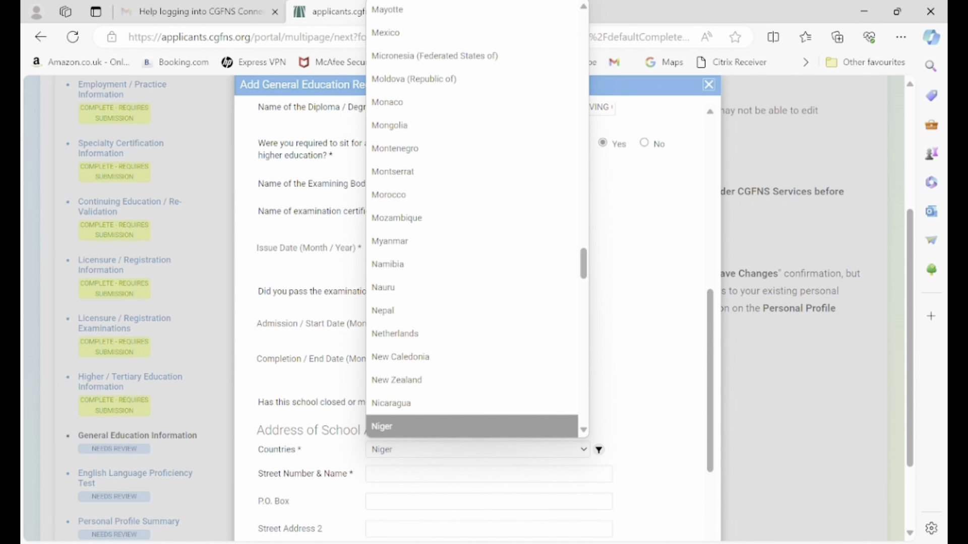
key(Down)
key(Return)
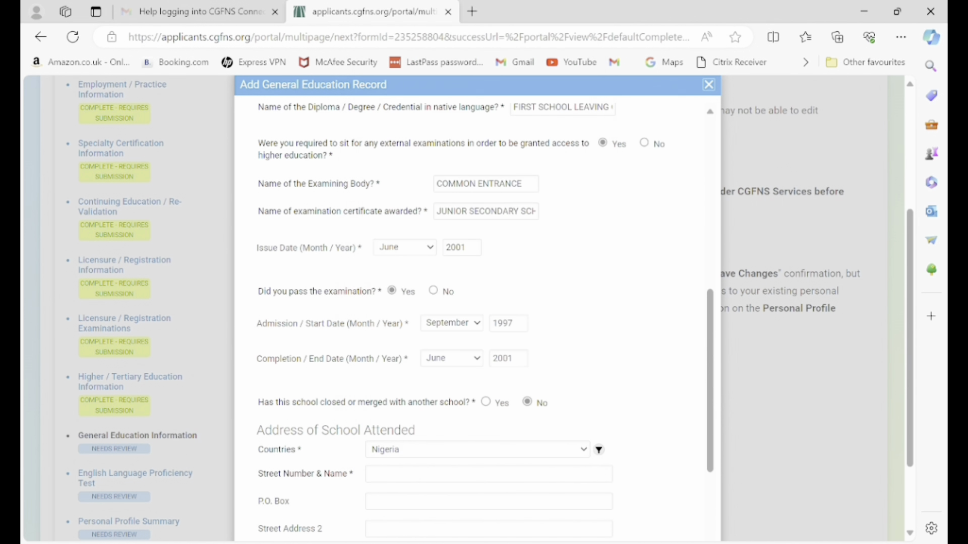
scroll(471, 302, down, 4)
Enter the school address 2 OTEWA CLOSE, ABIJA, ABUJA, postal code 900300.
click(489, 259)
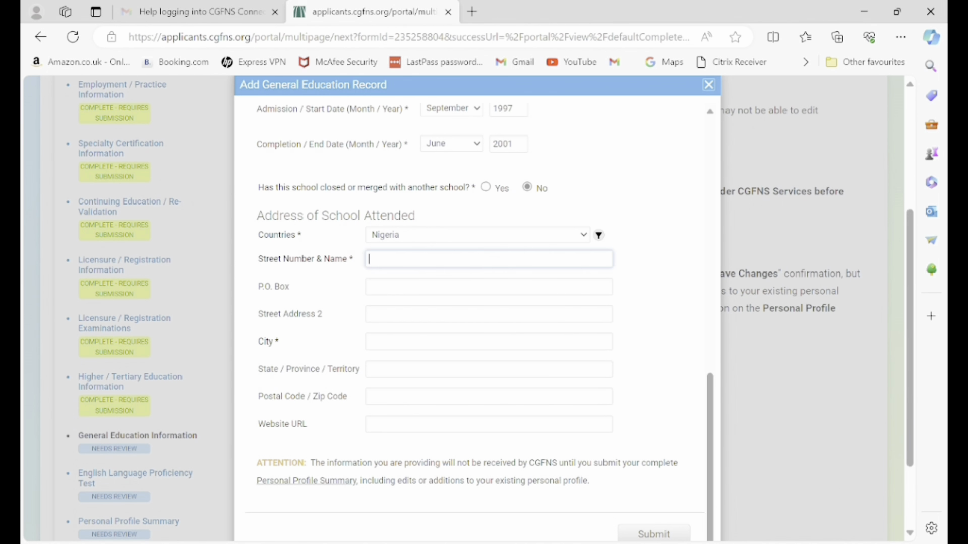
text(2 OTEWA CLOSA)
text(E)
click(371, 369)
click(370, 341)
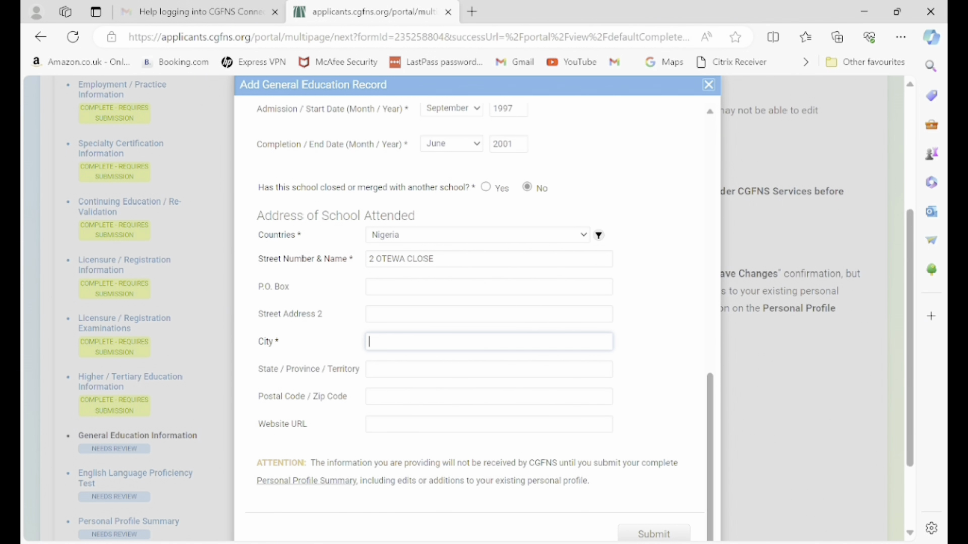
text(ABIJA)
key(Tab)
text(ABUJA)
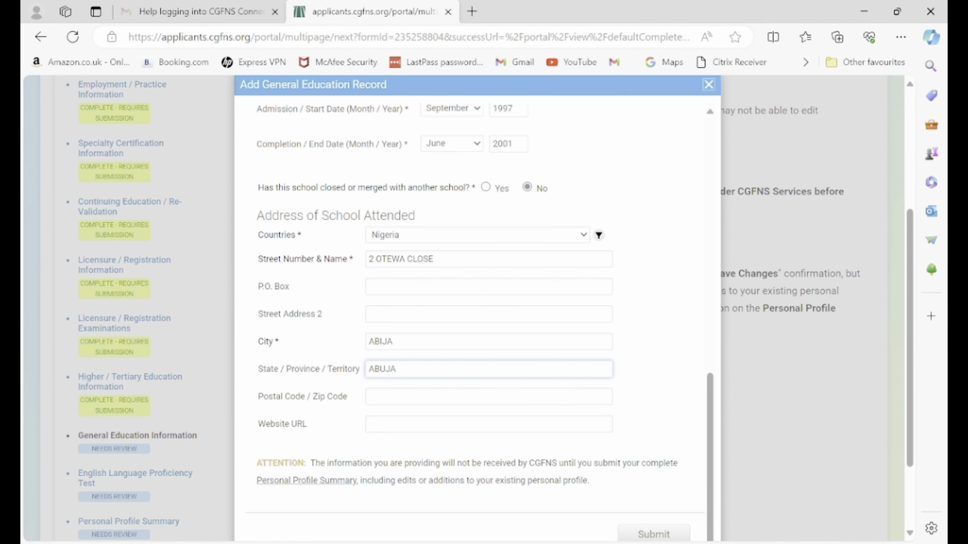
scroll(469, 307, down, 2)
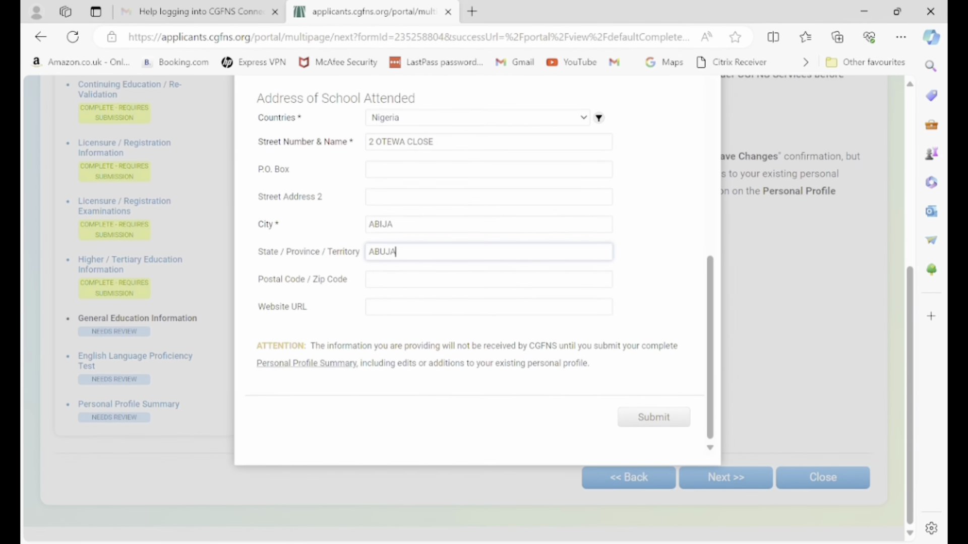
key(Tab)
text(9)
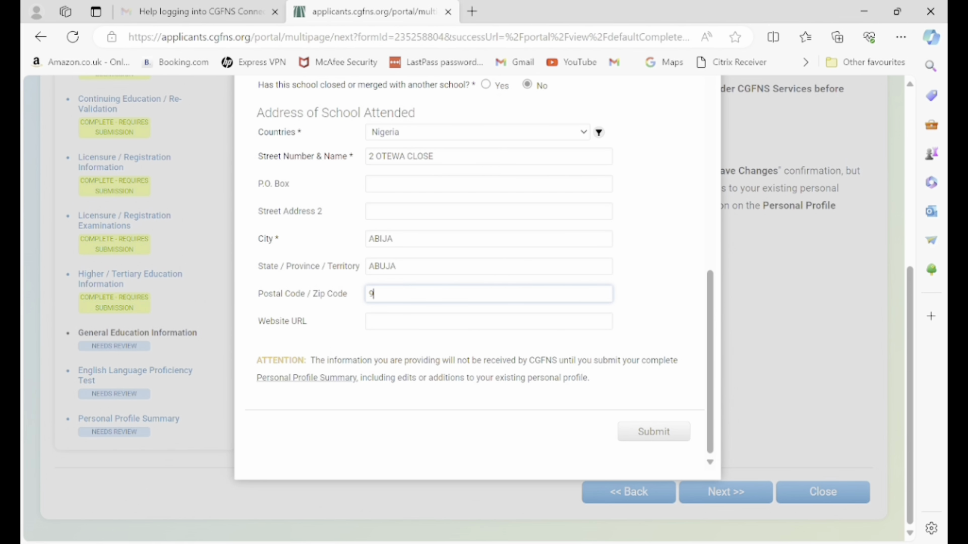
text(00300)
Save the education record and start another general education record.
key(Return)
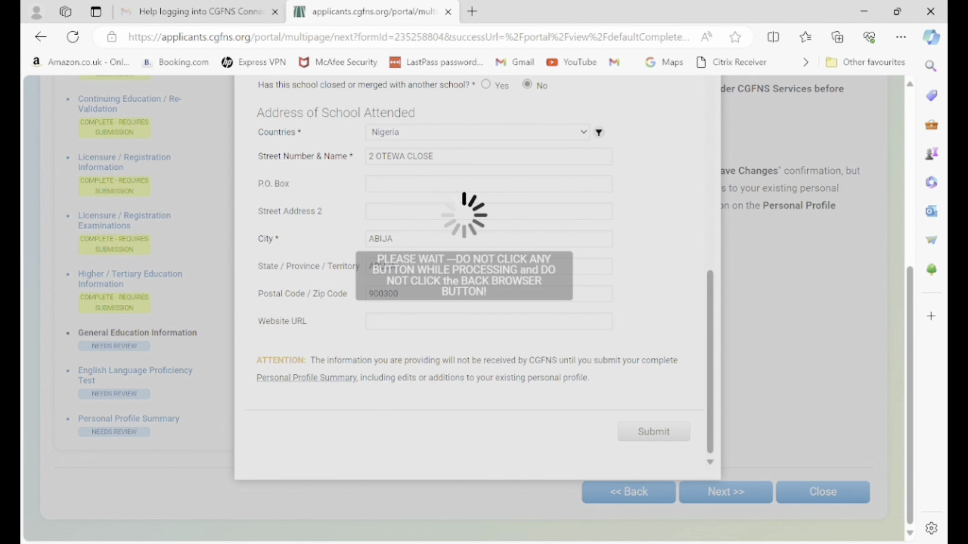
scroll(469, 307, down, 7)
scroll(469, 308, up, 2)
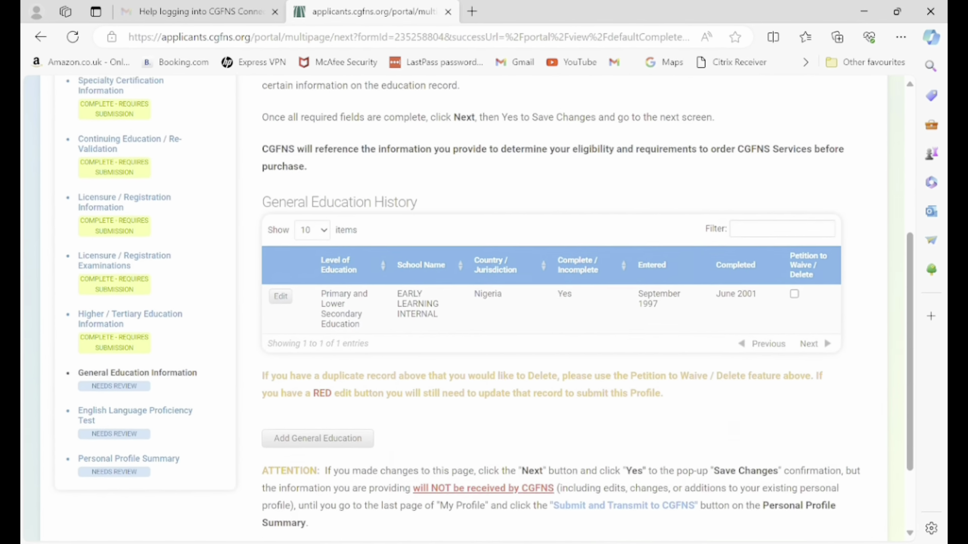
click(317, 474)
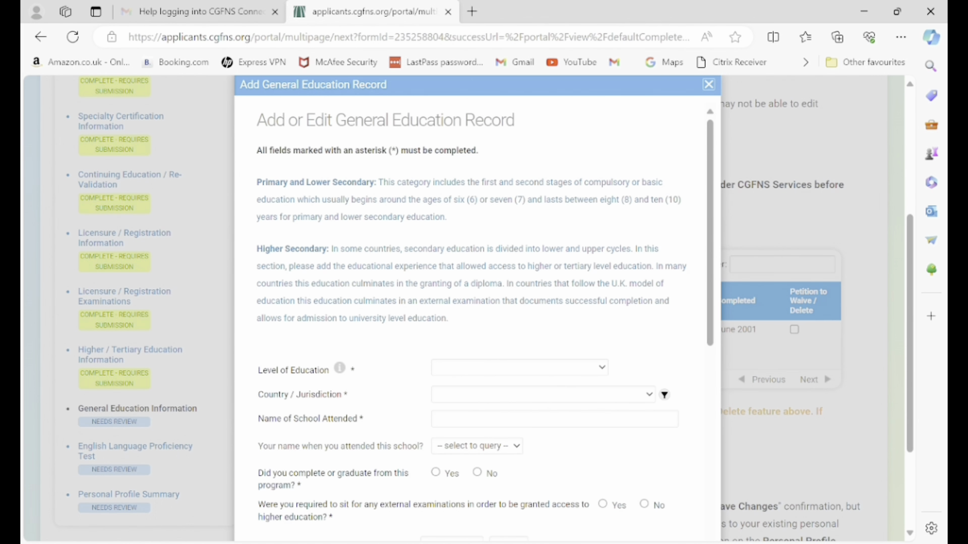
Choose Higher Secondary Education level with Nigeria as the school's country.
click(520, 367)
click(484, 437)
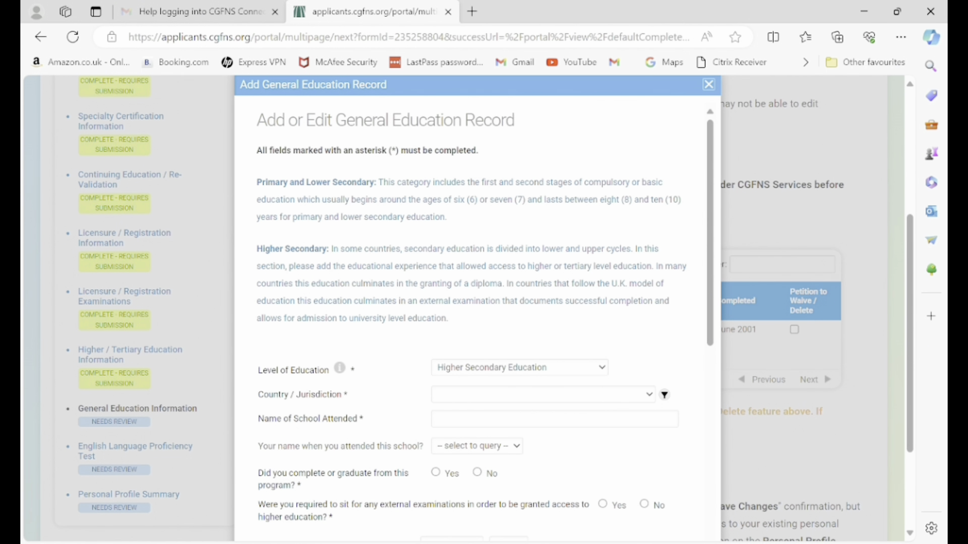
click(542, 394)
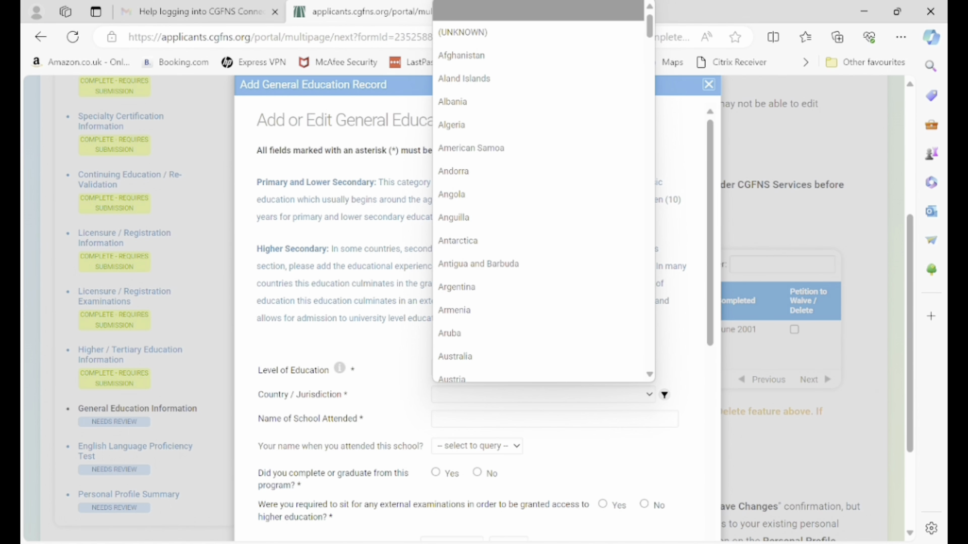
text(nic)
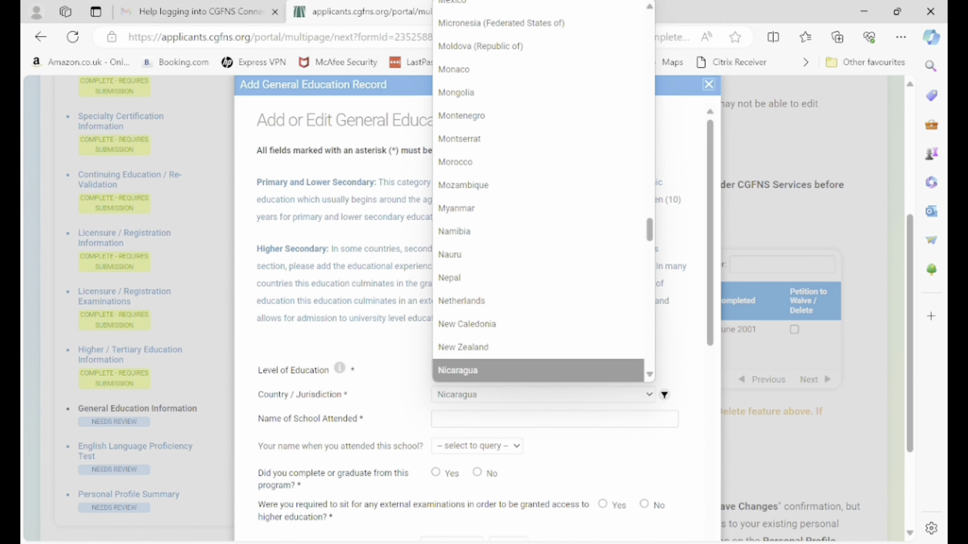
key(Down)
key(Down)
key(Return)
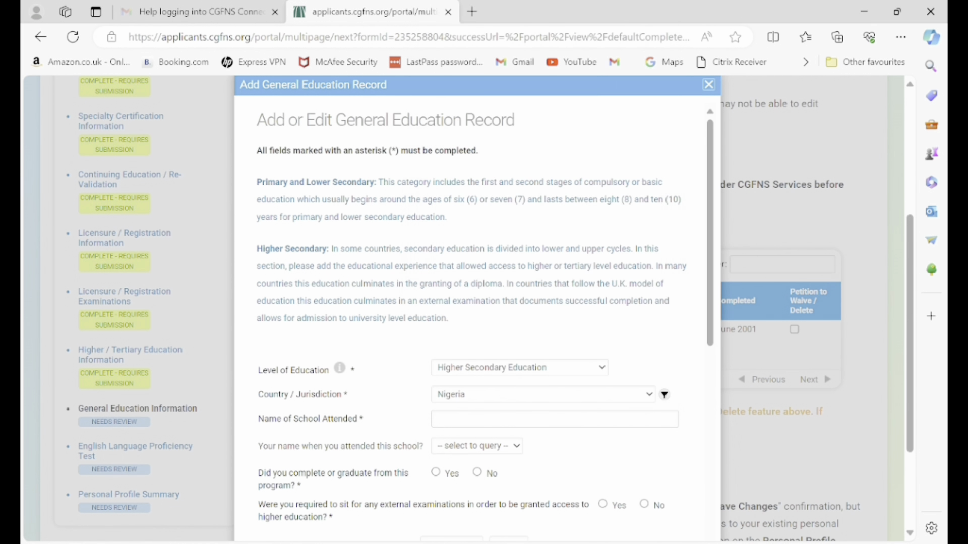
Enter school name GIRLS SECONDARY SCHOOL and select the applicant's name at the time.
click(555, 419)
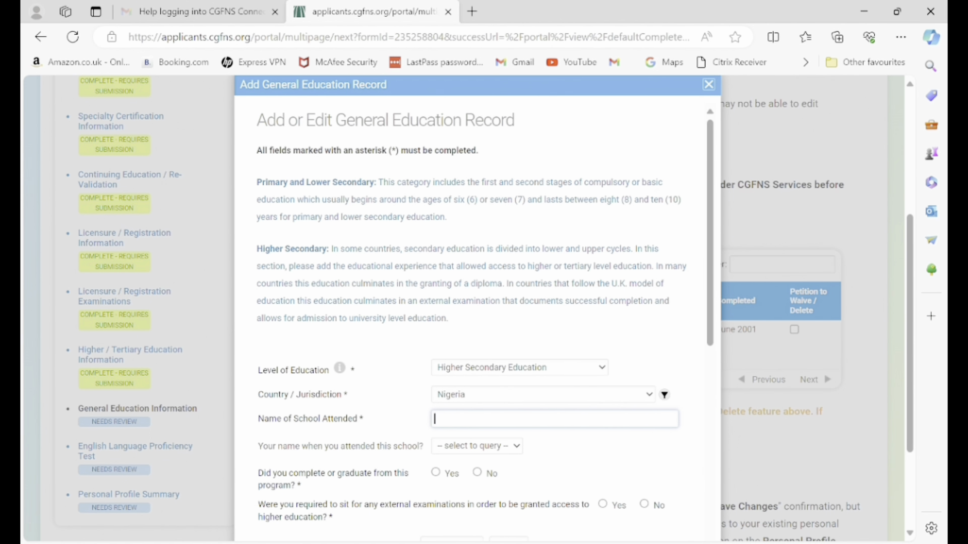
text(N)
key(BackSpace)
text(GIRLS SECONDARY SCHOOL)
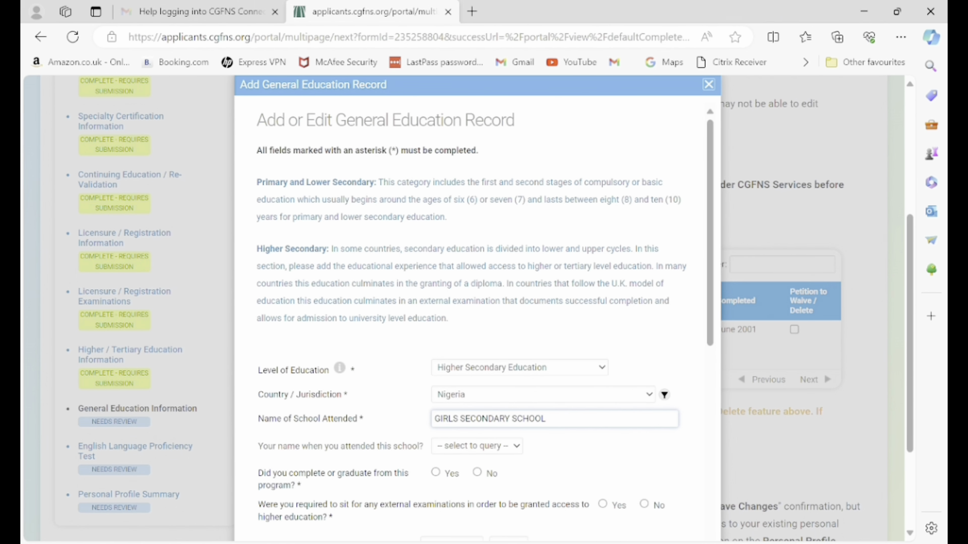
key(Tab)
key(alt+Down)
key(Down)
key(Down)
key(Return)
scroll(472, 318, down, 3)
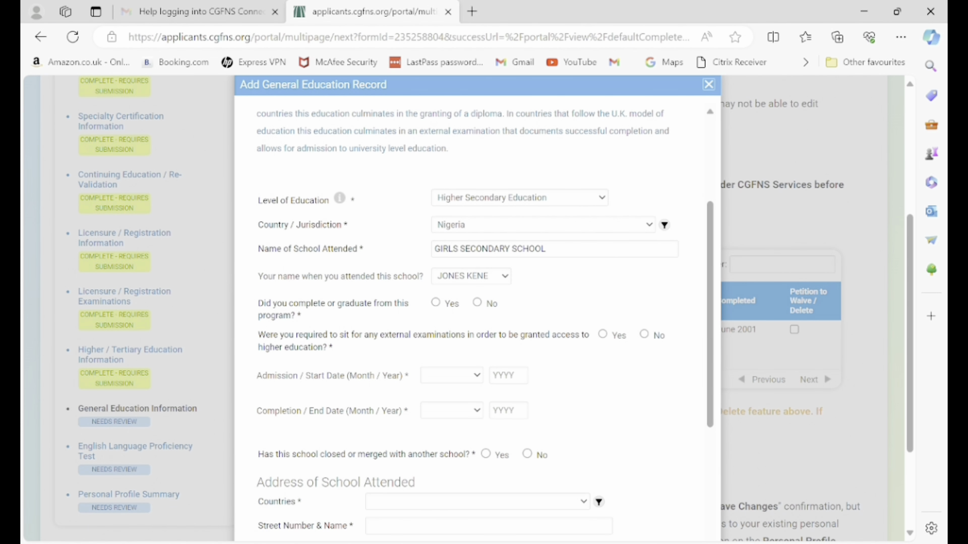
key(alt+Down)
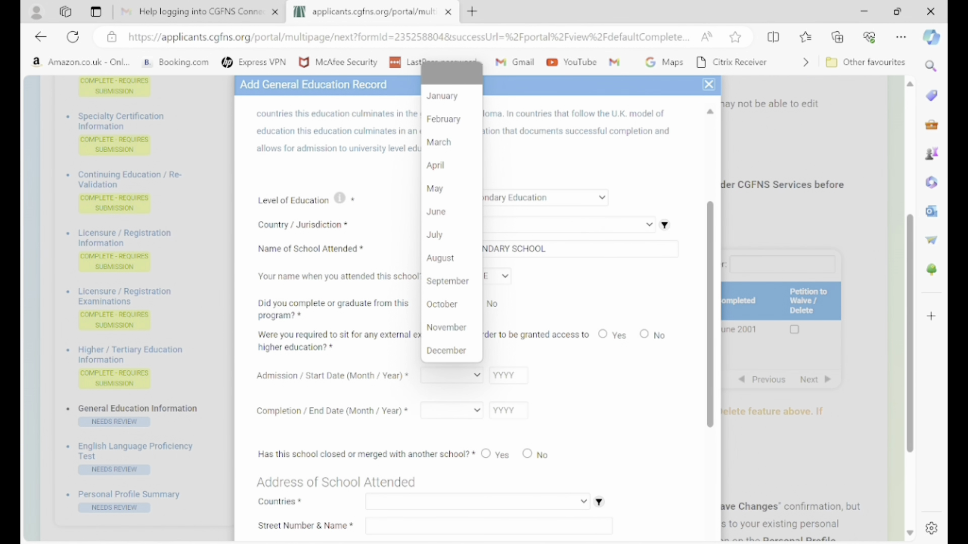
Record attendance from September 2004 to May 2011.
click(447, 282)
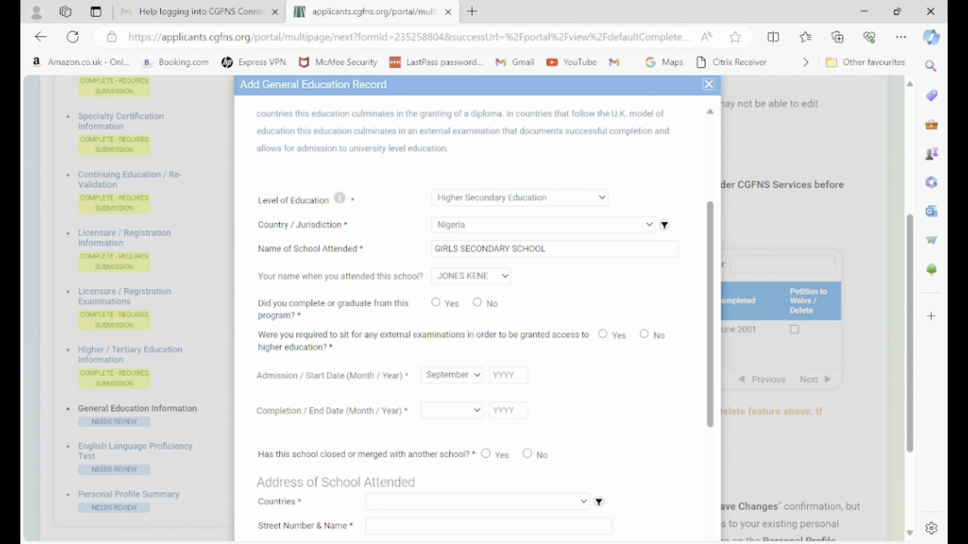
text(2004)
key(Tab)
key(alt+Down)
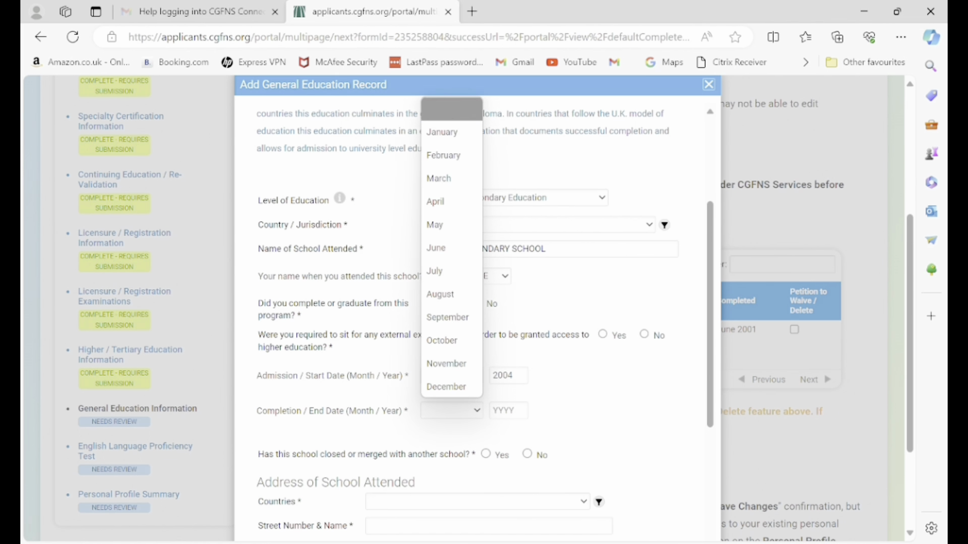
key(Down)
key(Down)
key(Down)
key(Down)
key(Down)
key(Return)
key(Tab)
text(200)
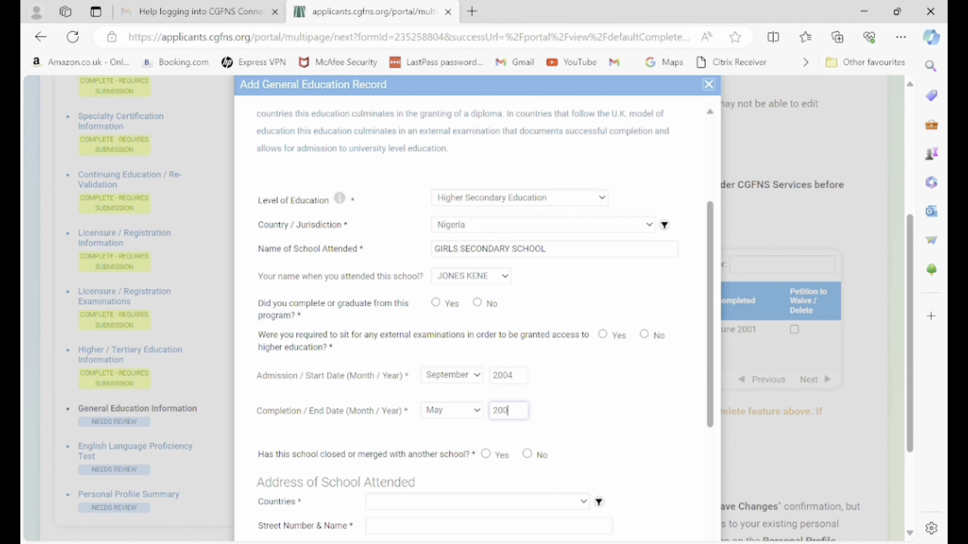
key(BackSpace)
text(1)
Enter NECO as examining body and certificate, with issue month June.
text(NECO)
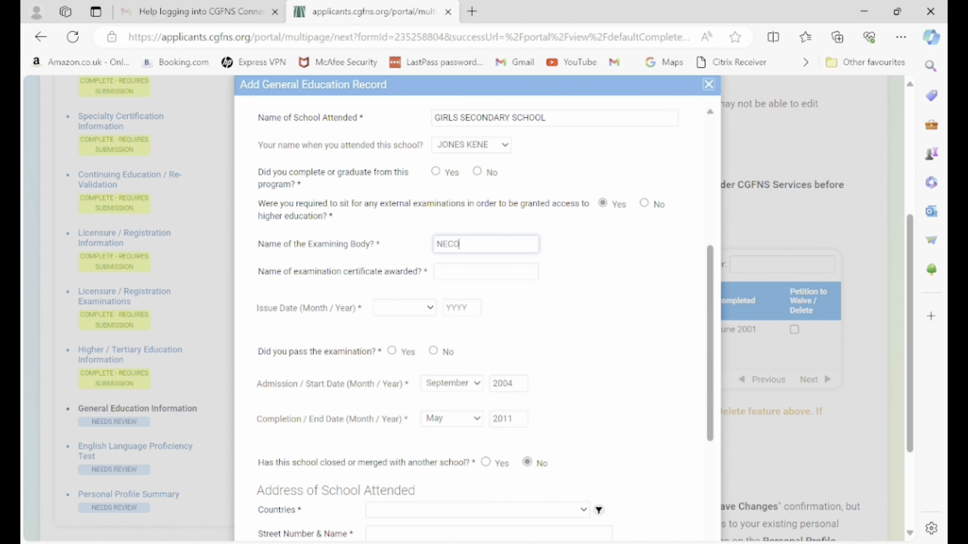
click(486, 272)
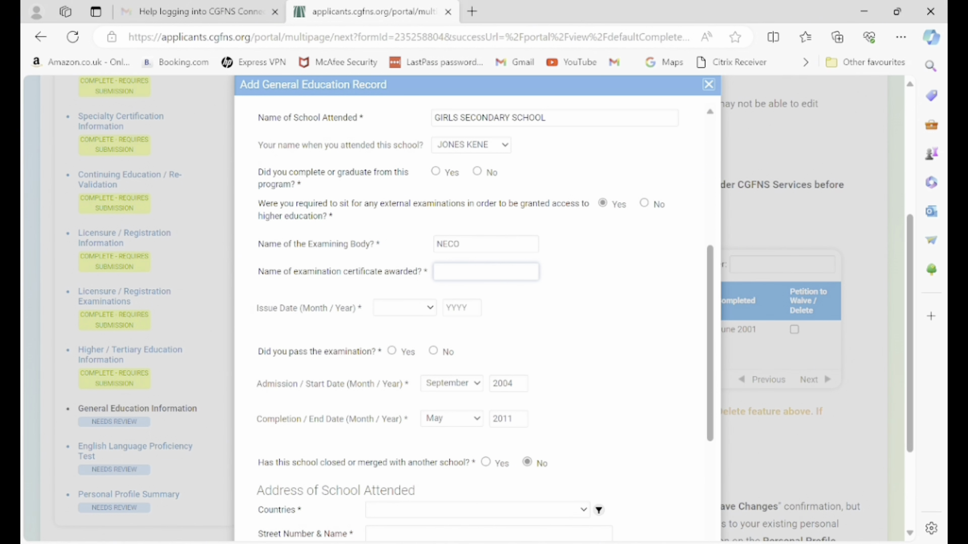
text(NECO)
key(Tab)
key(alt+Down)
key(Down)
key(Down)
key(Down)
key(Down)
key(Down)
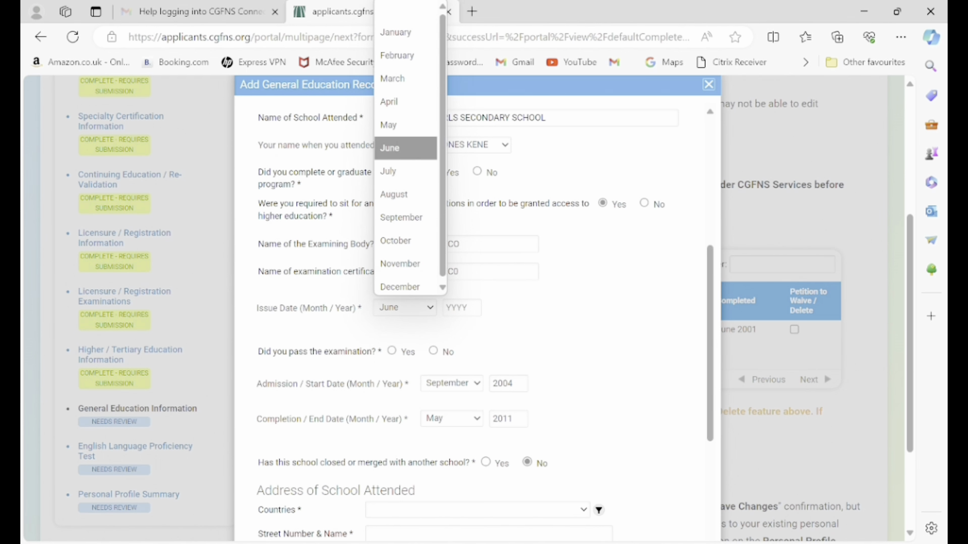
key(Return)
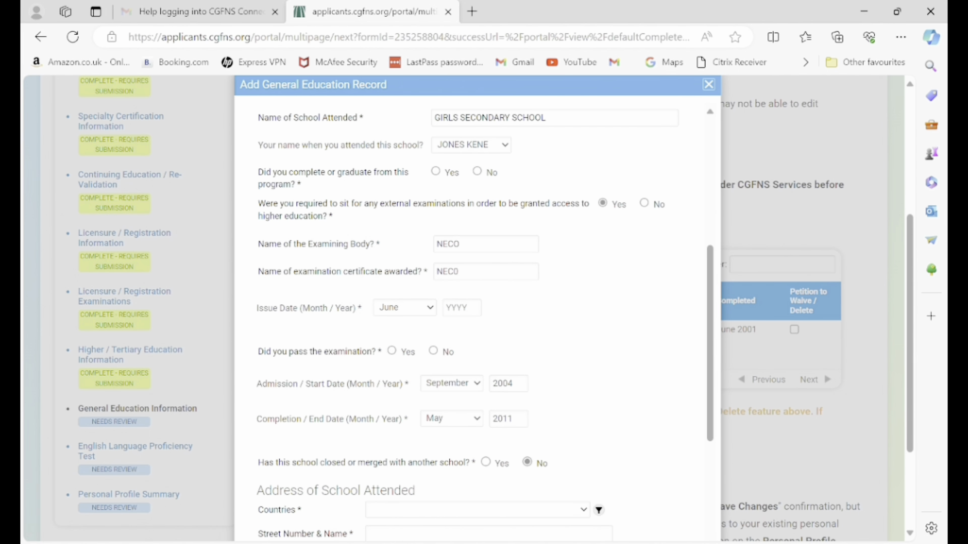
key(Tab)
text(2011)
Finish the issue year as 2011 and set the school's address country to Nigeria.
scroll(474, 322, down, 5)
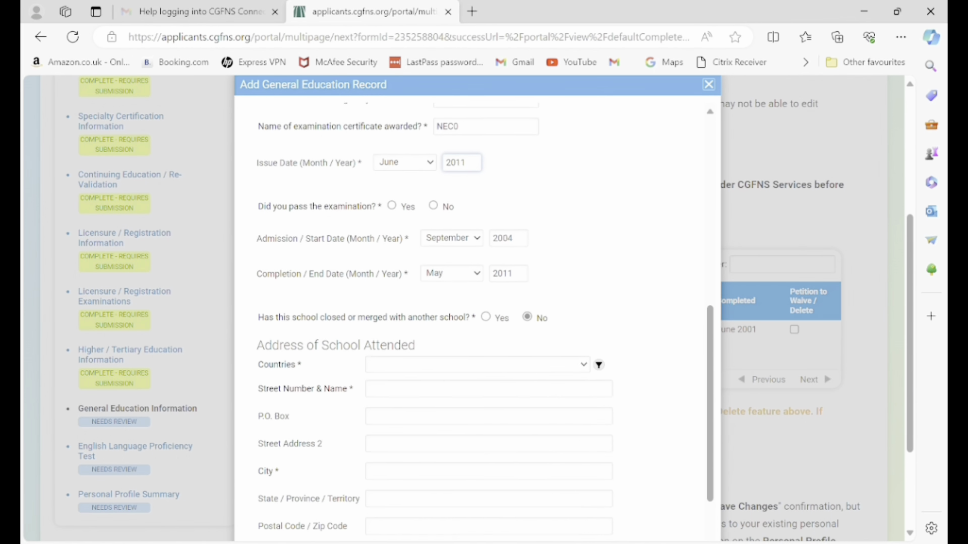
click(478, 264)
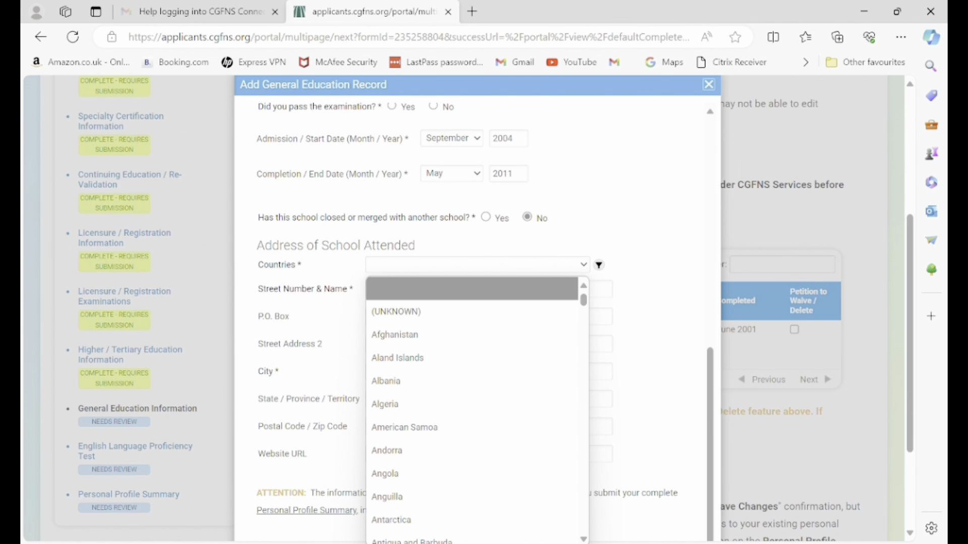
text(Nigeria)
key(Return)
click(369, 316)
click(369, 288)
text(5 UMUOKORO)
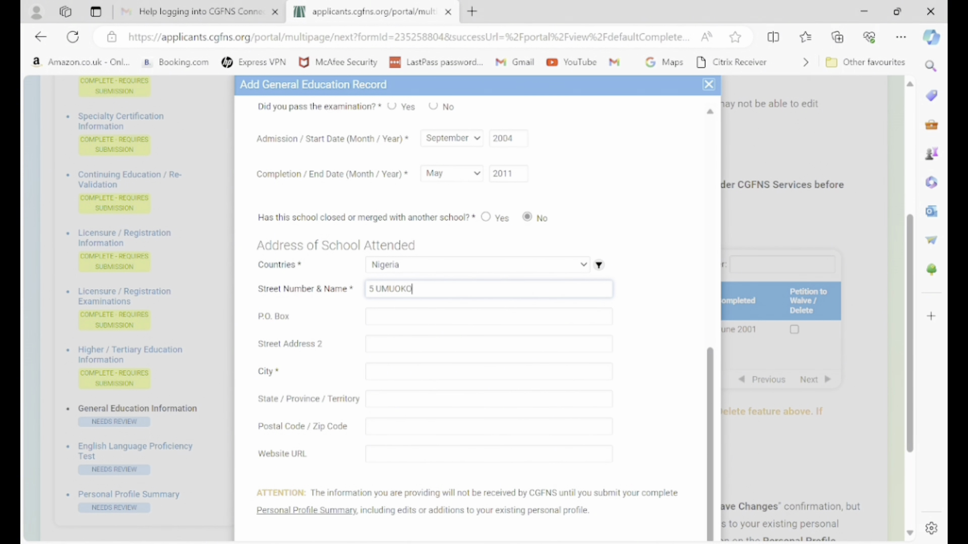
click(369, 372)
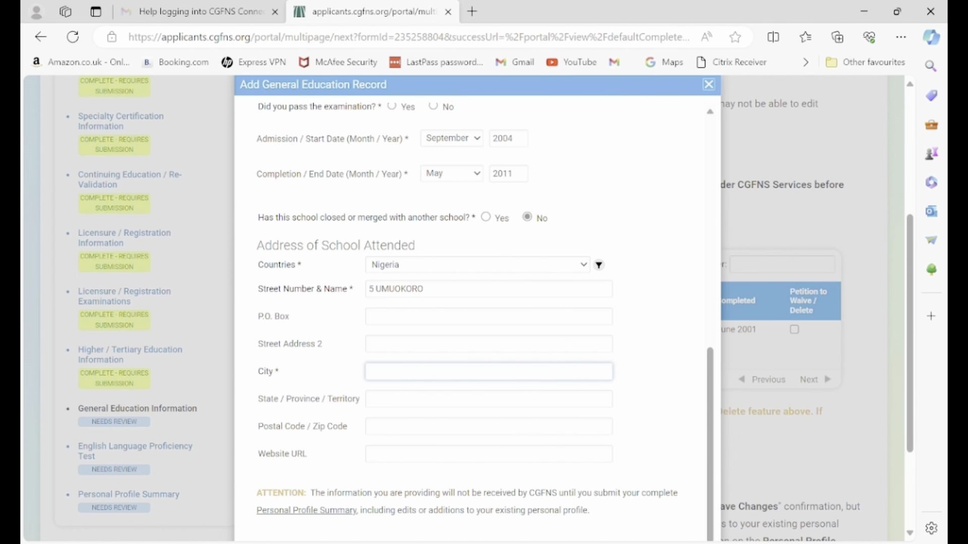
text(OWERRI)
scroll(480, 322, down, 1)
key(Return)
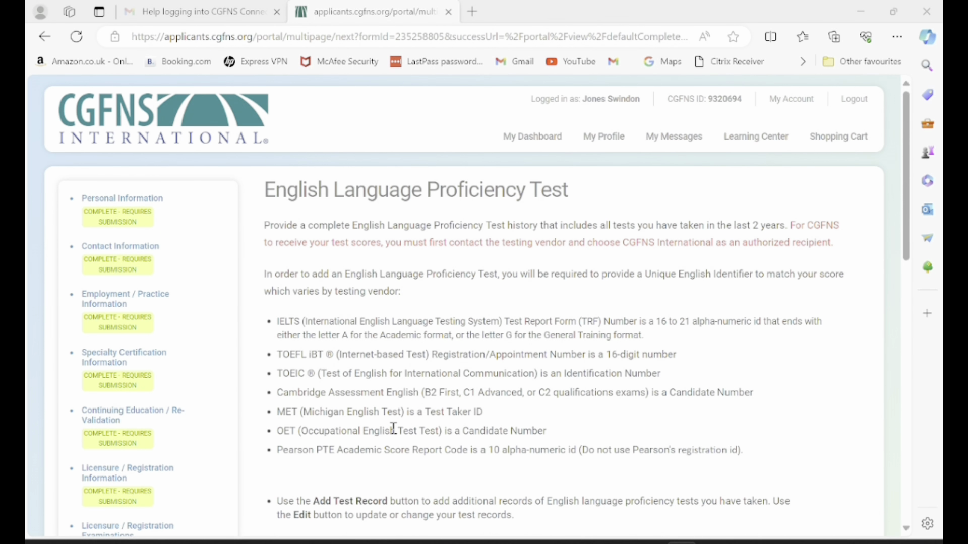
scroll(394, 428, down, 8)
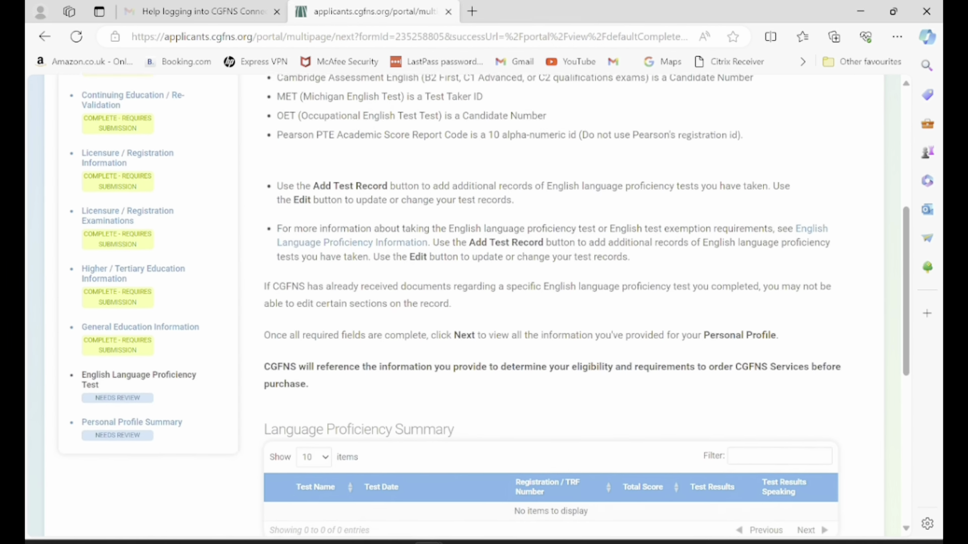
scroll(394, 428, down, 4)
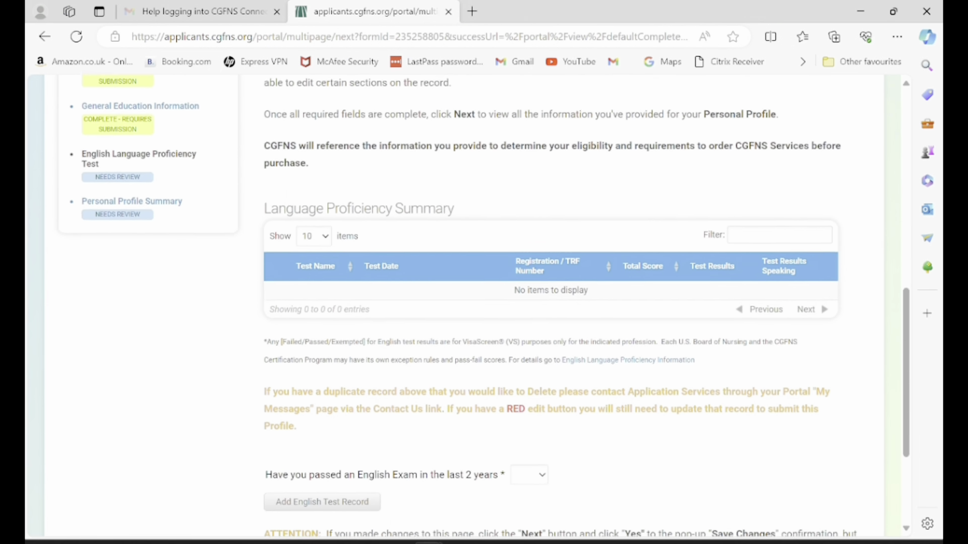
scroll(486, 307, down, 3)
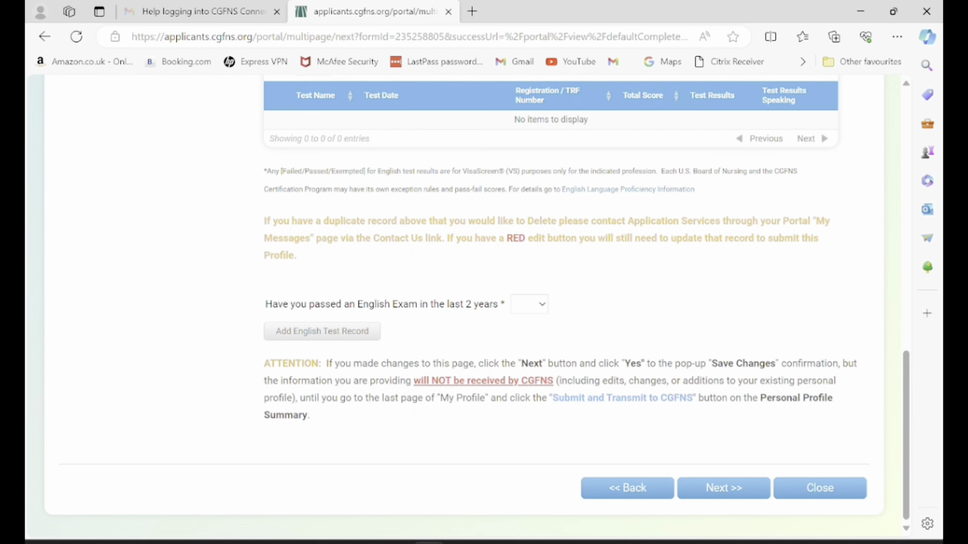
scroll(483, 307, up, 15)
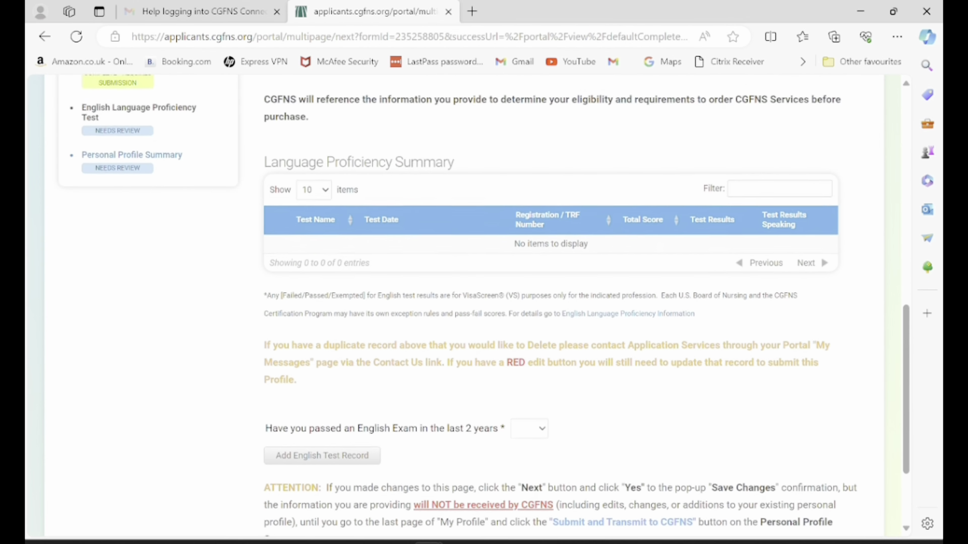
scroll(470, 306, down, 6)
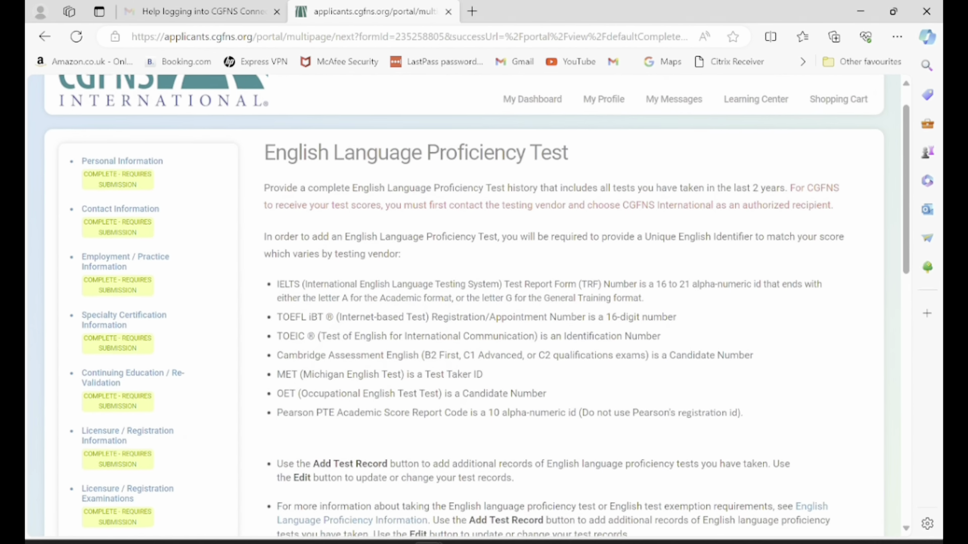
scroll(470, 306, down, 4)
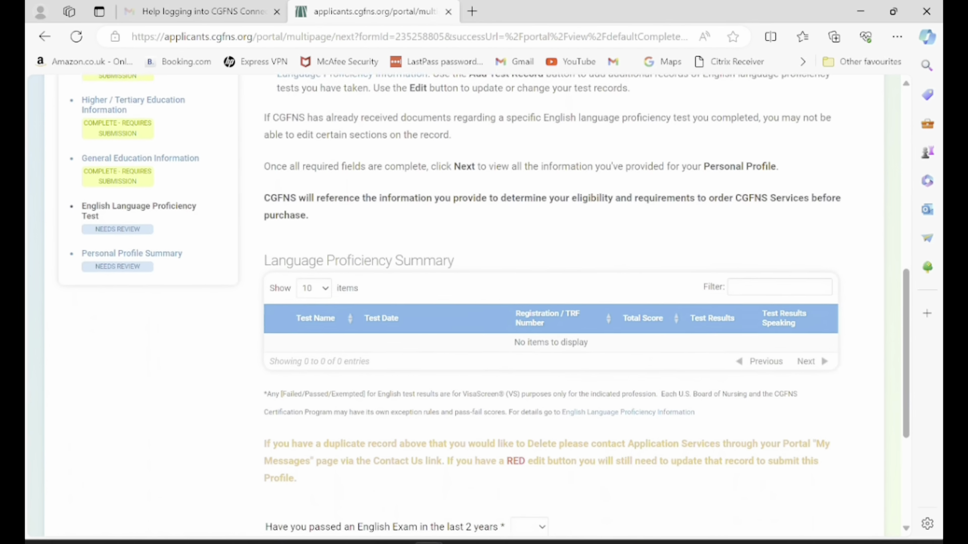
scroll(469, 306, down, 4)
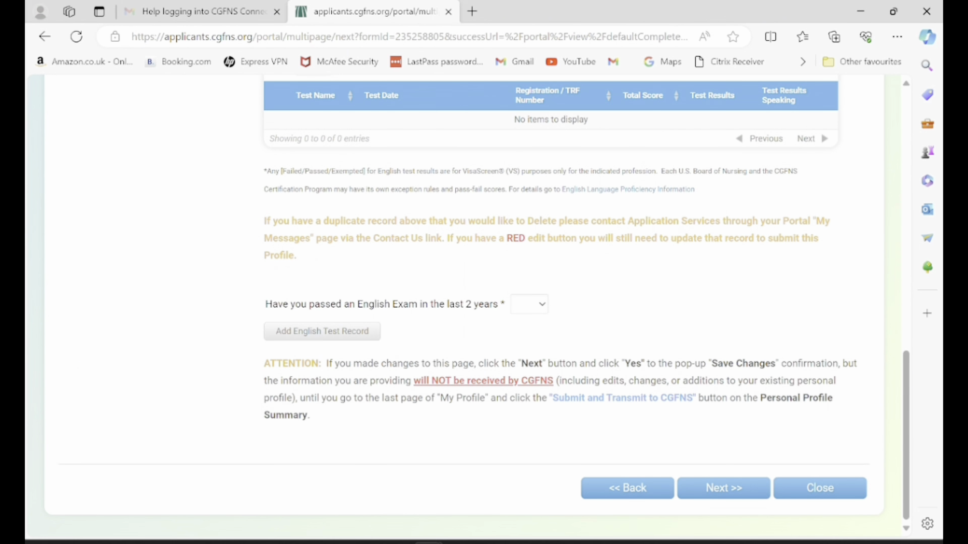
Continue past the language test and scroll through the Personal Profile Summary.
click(724, 488)
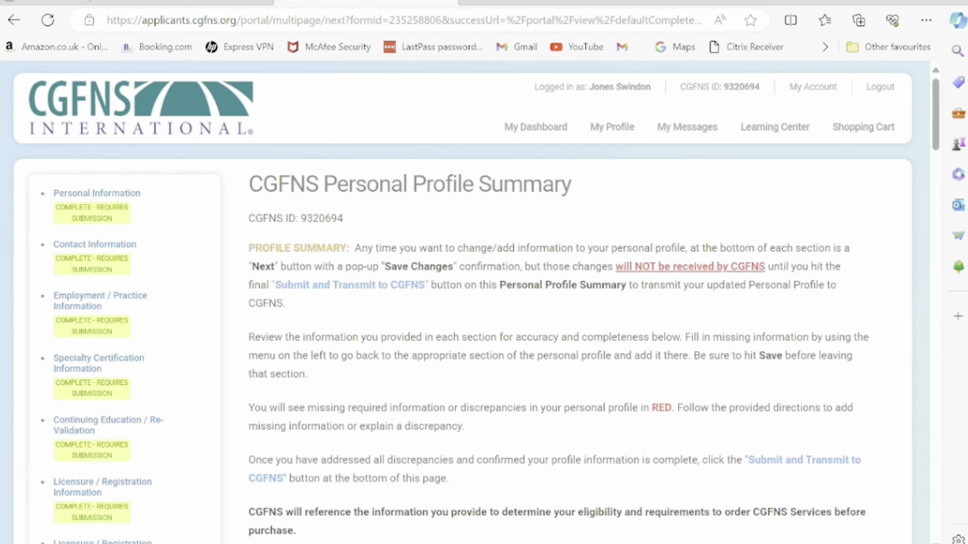
scroll(484, 303, down, 9)
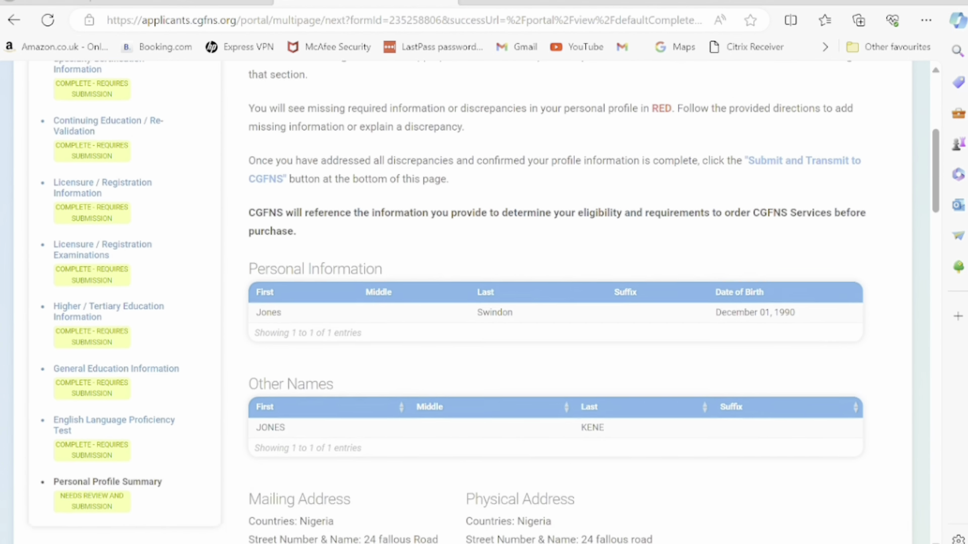
scroll(484, 303, down, 7)
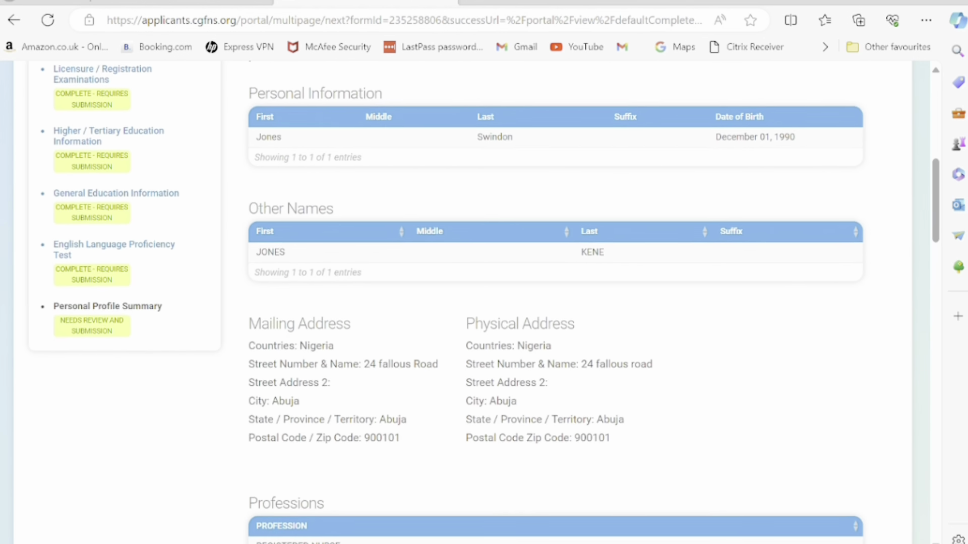
scroll(555, 302, down, 1)
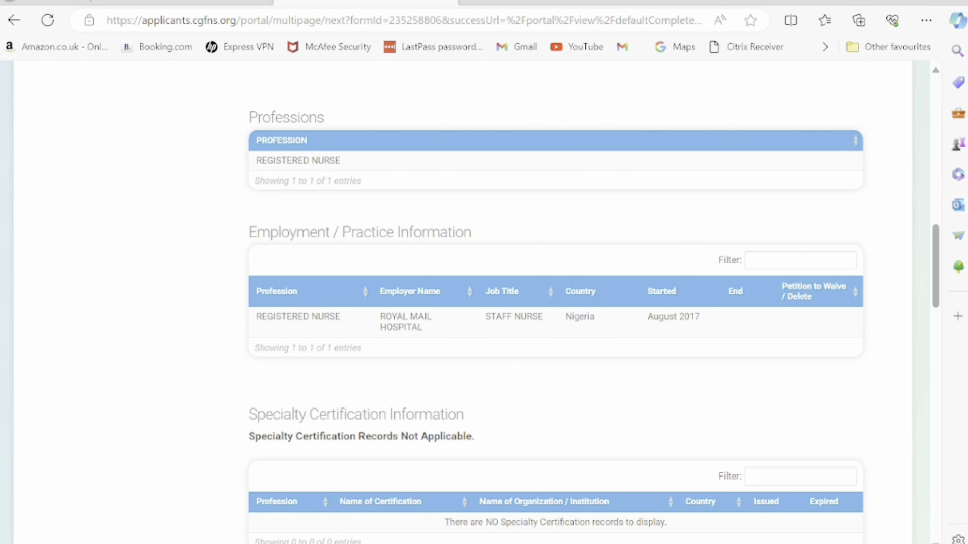
scroll(555, 302, down, 10)
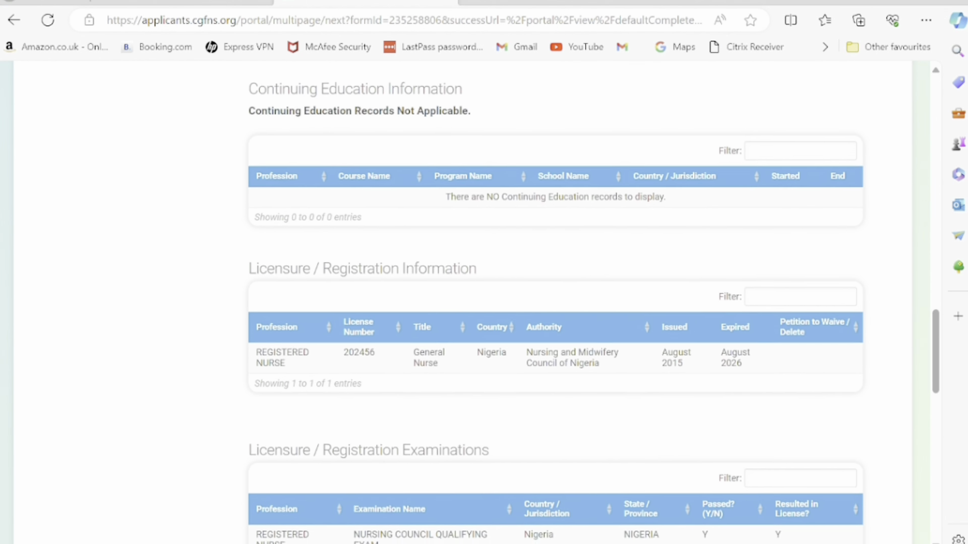
scroll(555, 303, down, 10)
scroll(554, 302, down, 4)
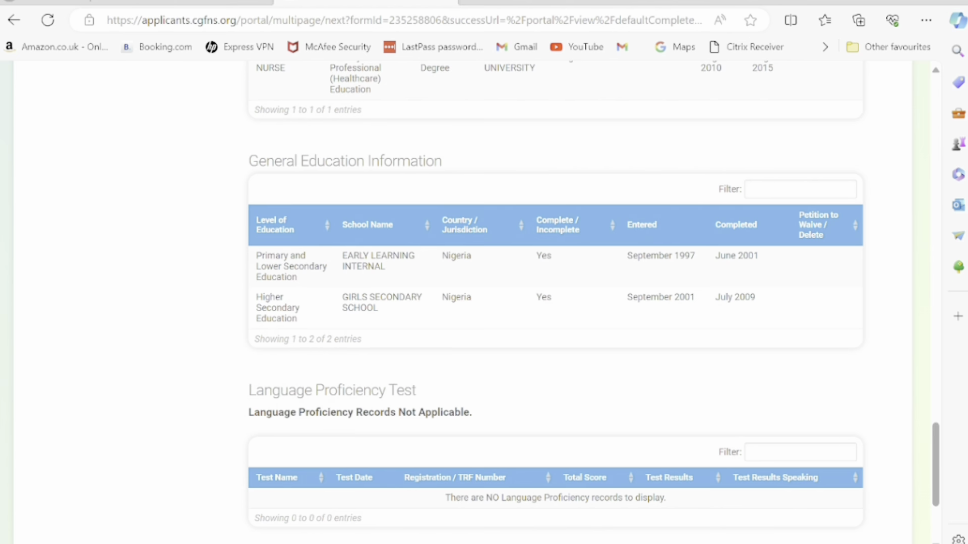
scroll(555, 302, down, 2)
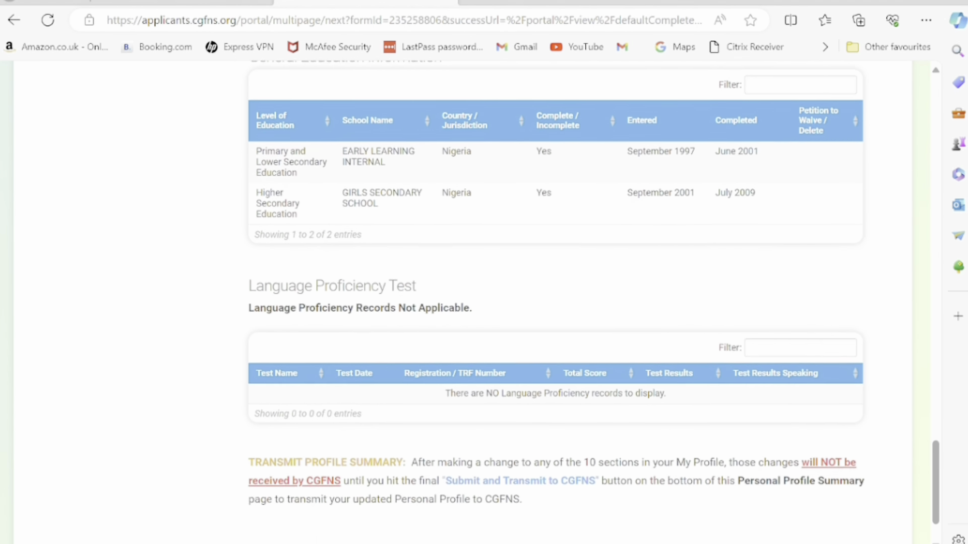
scroll(554, 302, down, 1)
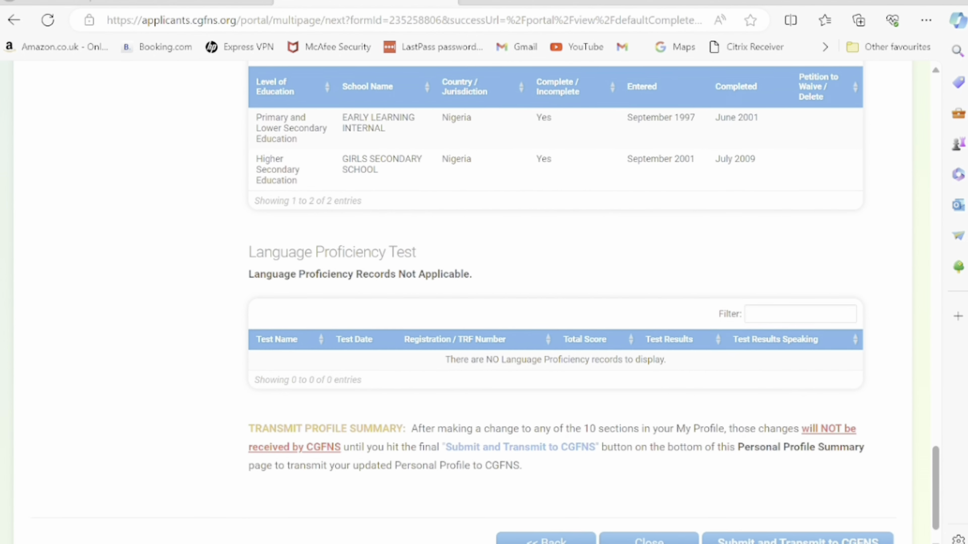
scroll(554, 303, down, 1)
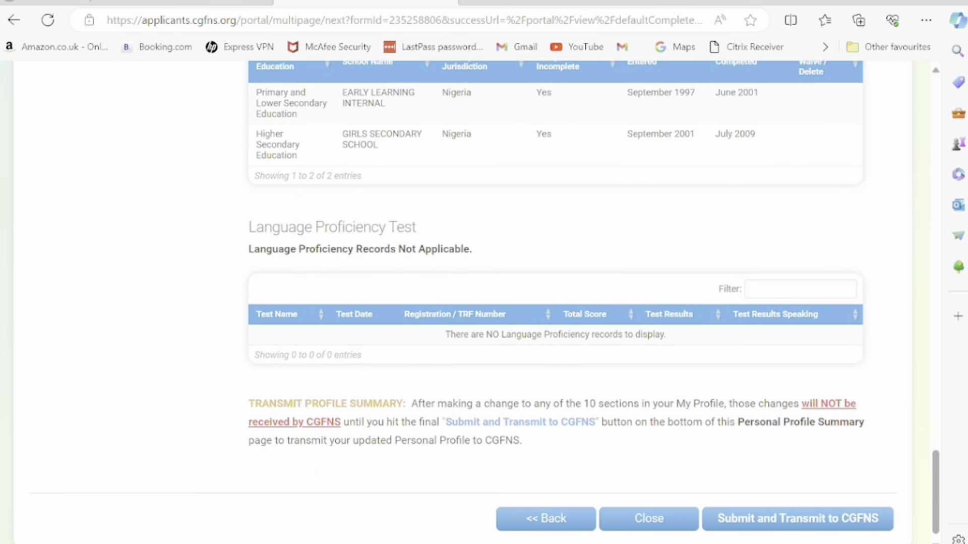
scroll(555, 303, down, 1)
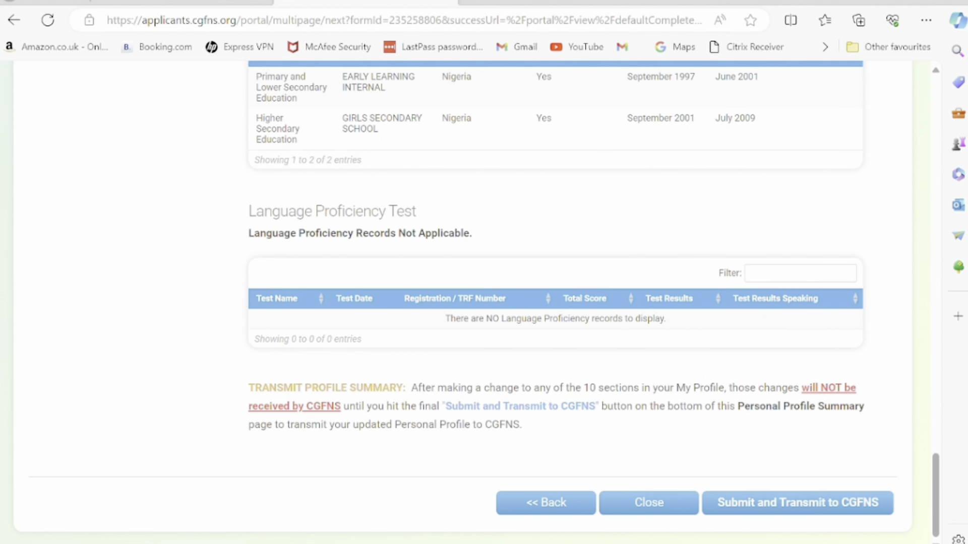
scroll(555, 303, up, 2)
scroll(555, 303, down, 2)
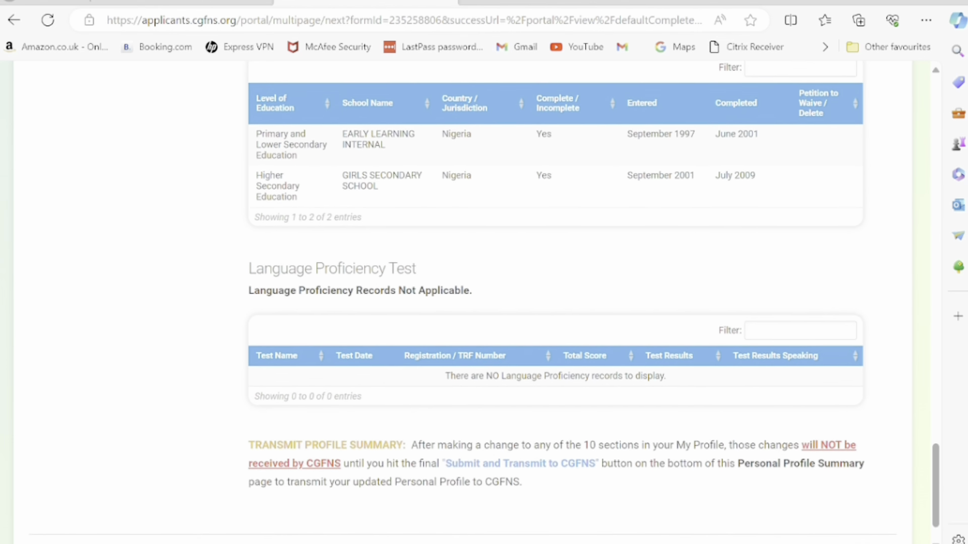
scroll(555, 303, down, 1)
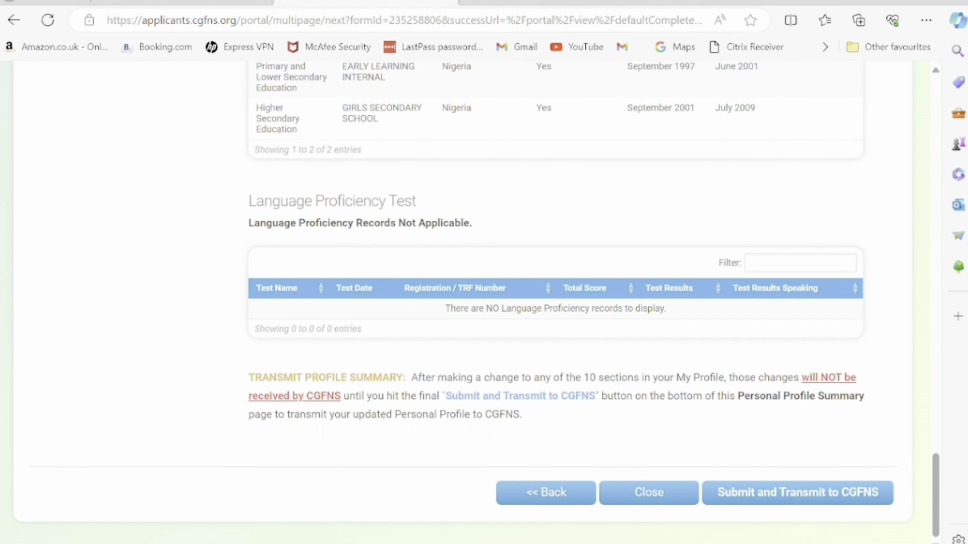
scroll(555, 302, up, 1)
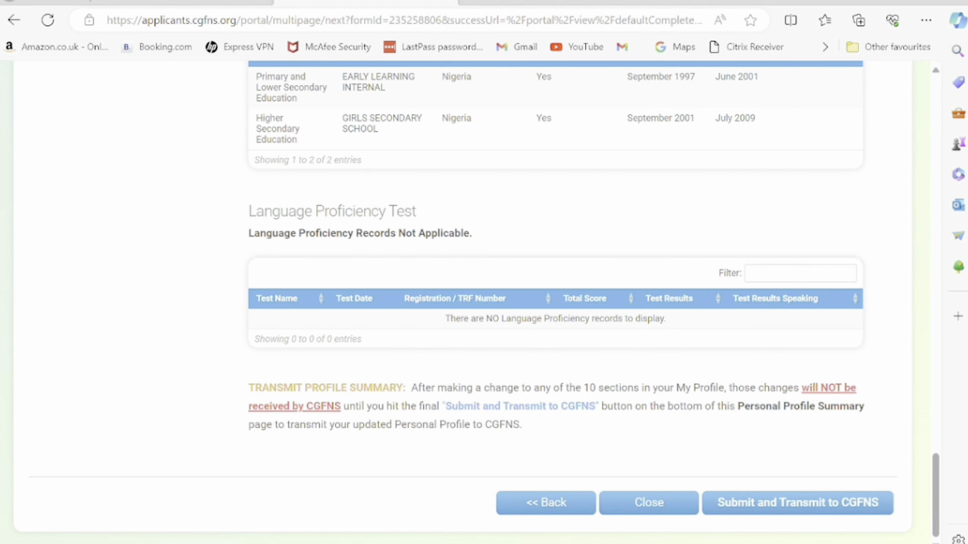
scroll(462, 297, down, 2)
scroll(555, 302, up, 10)
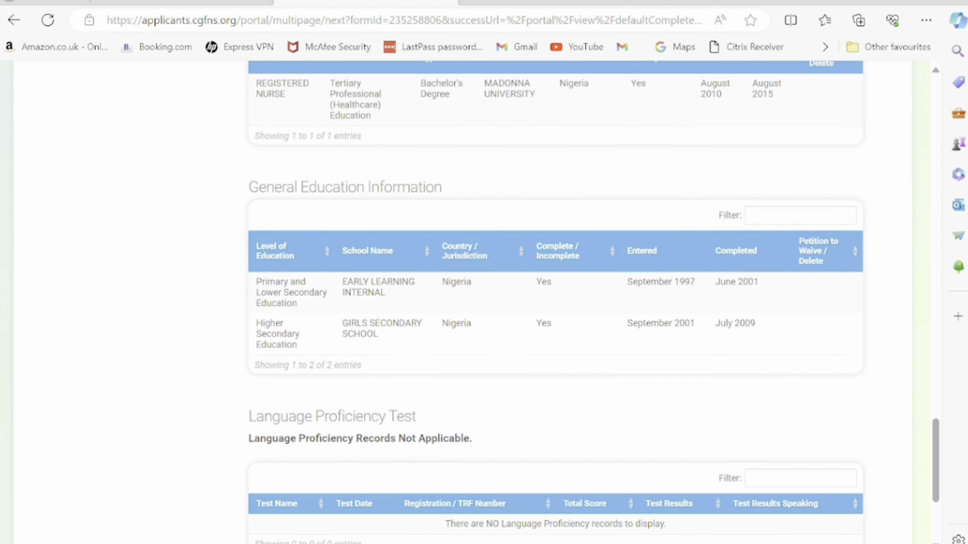
scroll(555, 302, up, 2)
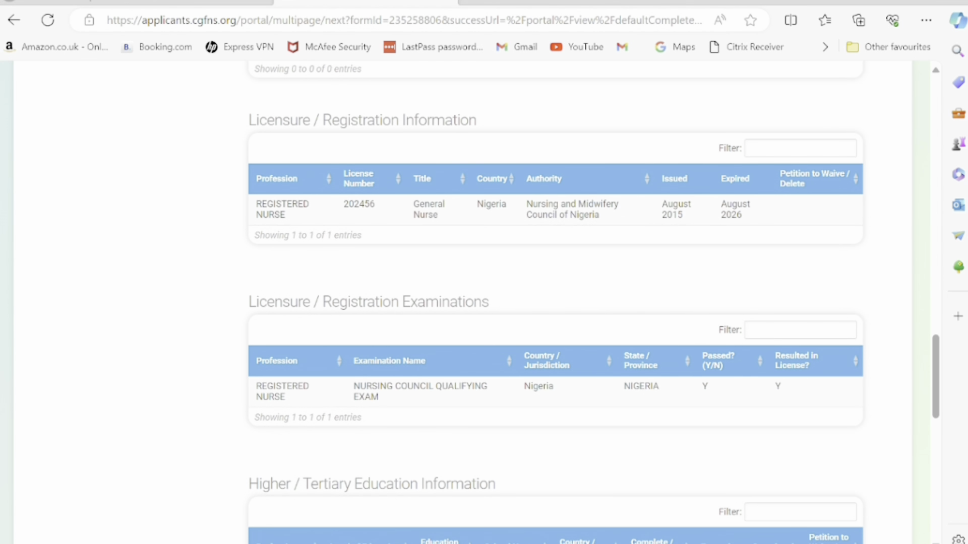
scroll(554, 303, down, 8)
scroll(554, 303, down, 4)
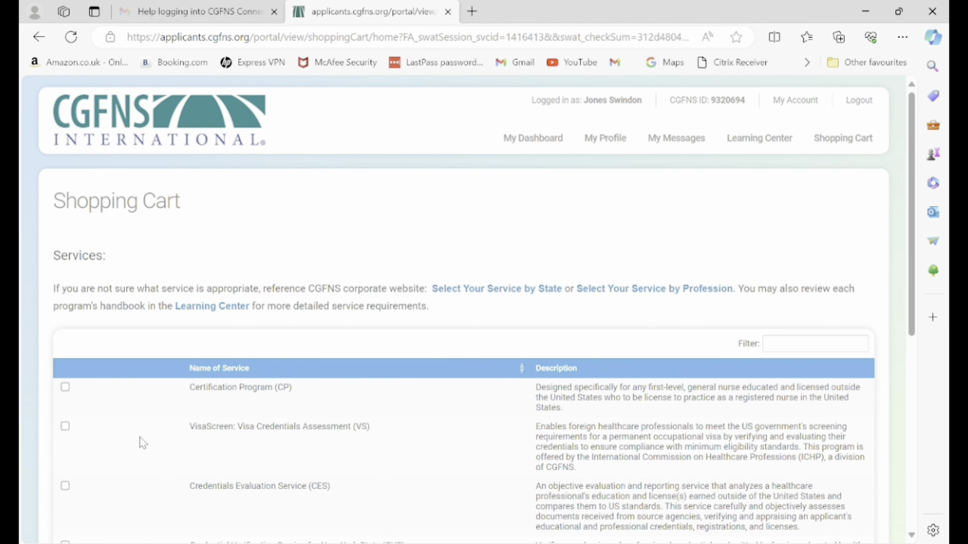
Choose the Credentials Evaluation Service (CES) and continue to its purchasable options.
click(65, 486)
scroll(69, 491, down, 3)
scroll(839, 447, down, 4)
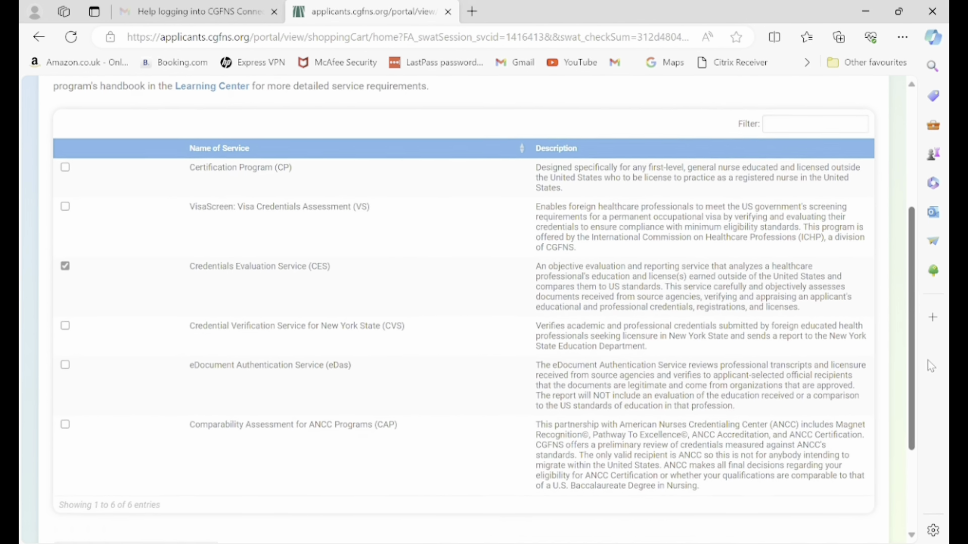
click(822, 492)
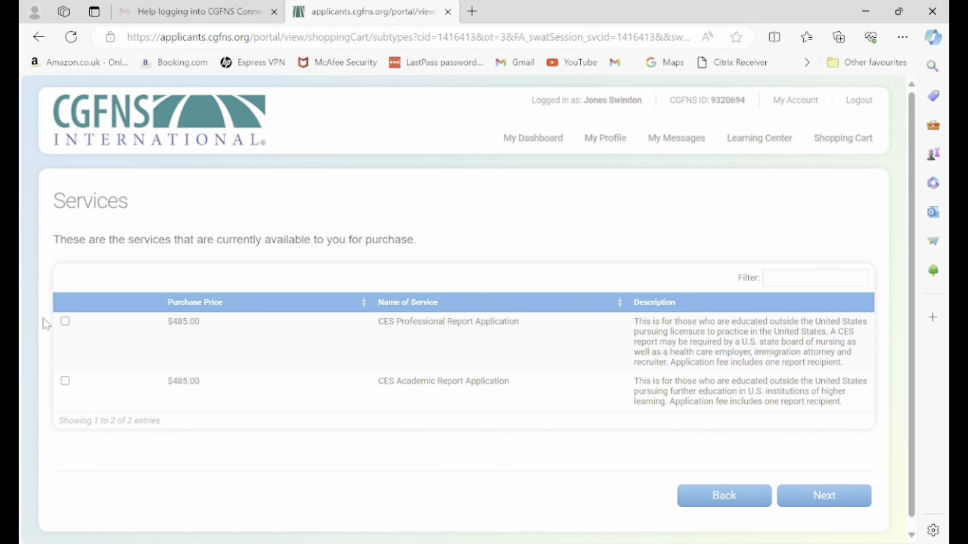
Select the CES Professional Report Application ($485.00) and start adding a report recipient.
click(65, 322)
scroll(911, 272, down, 1)
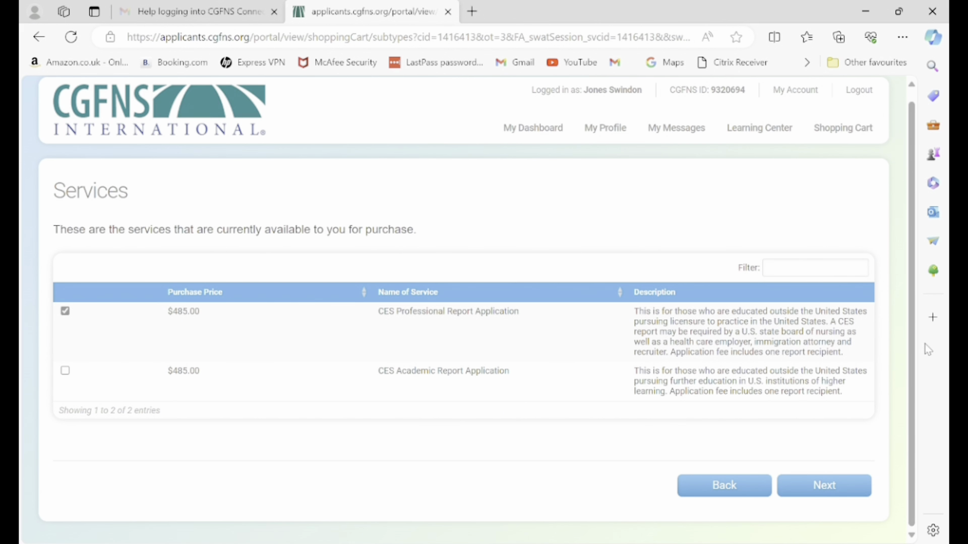
click(796, 485)
click(105, 345)
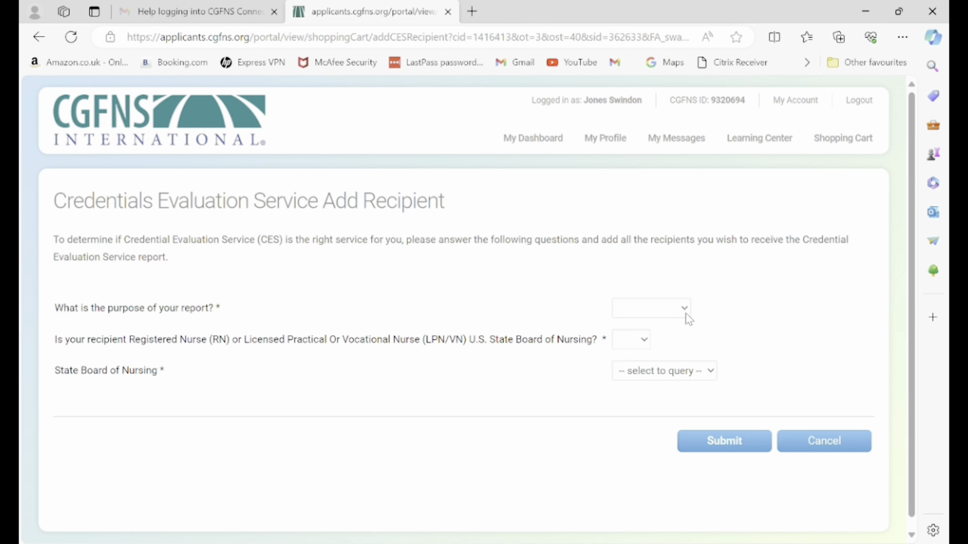
Set the report purpose to Licensure, answer Yes to the State Board question, and pick Registered Nurse.
click(684, 313)
click(670, 343)
click(642, 344)
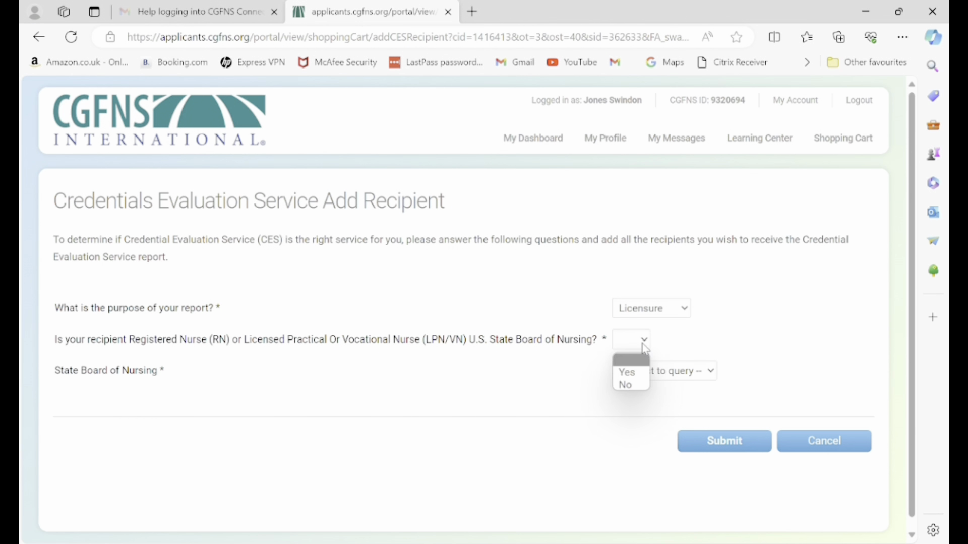
click(632, 377)
click(739, 374)
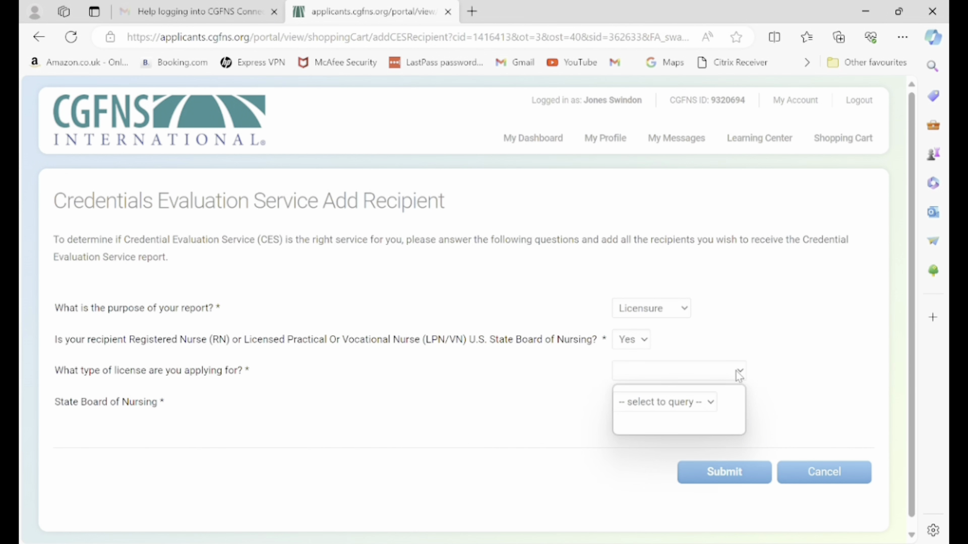
click(709, 416)
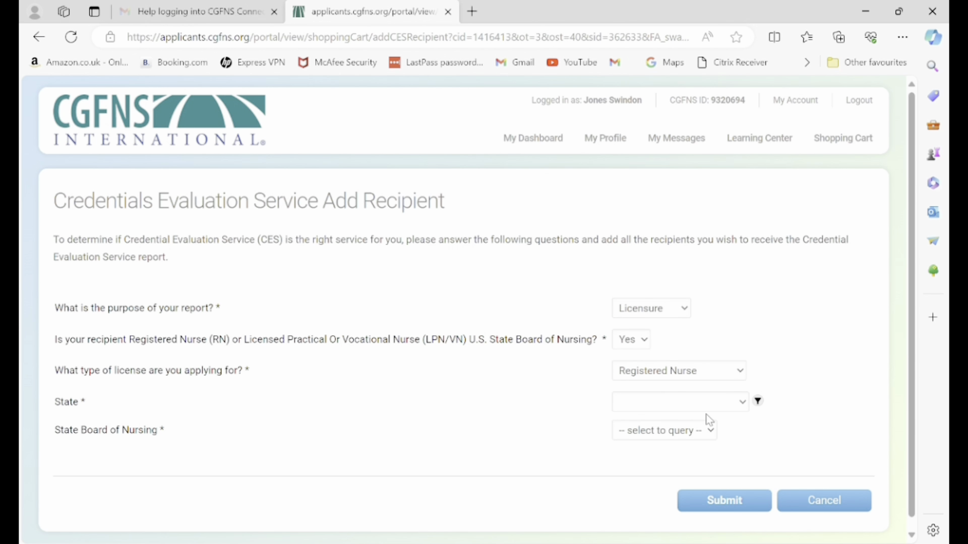
Choose Texas and TEXAS BOARD OF NURSING as the recipient, submit, and continue past eligibility.
click(735, 405)
text(tex)
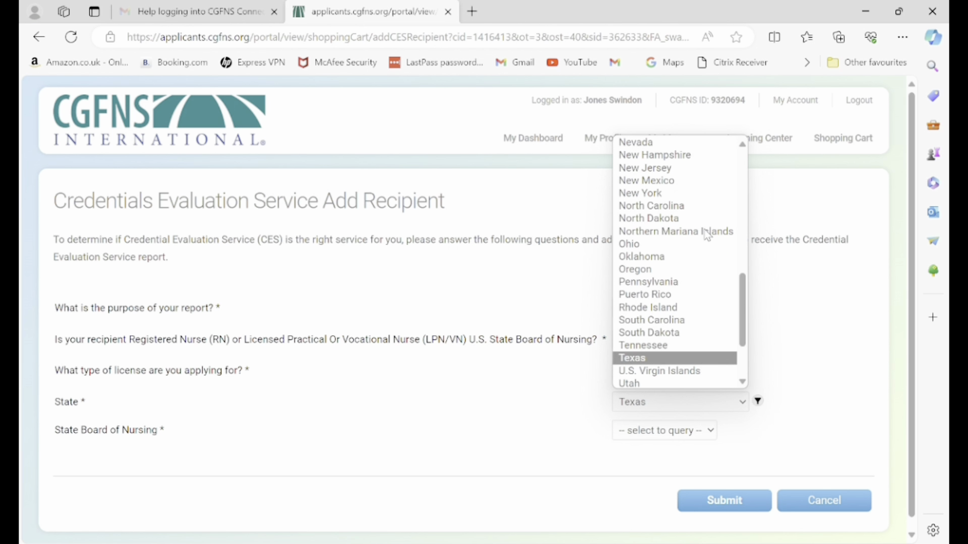
key(Return)
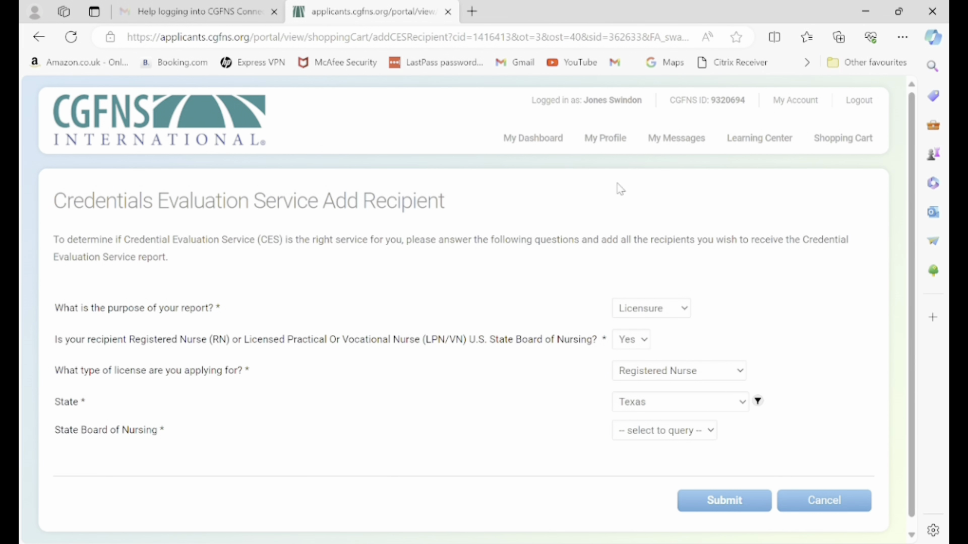
click(678, 442)
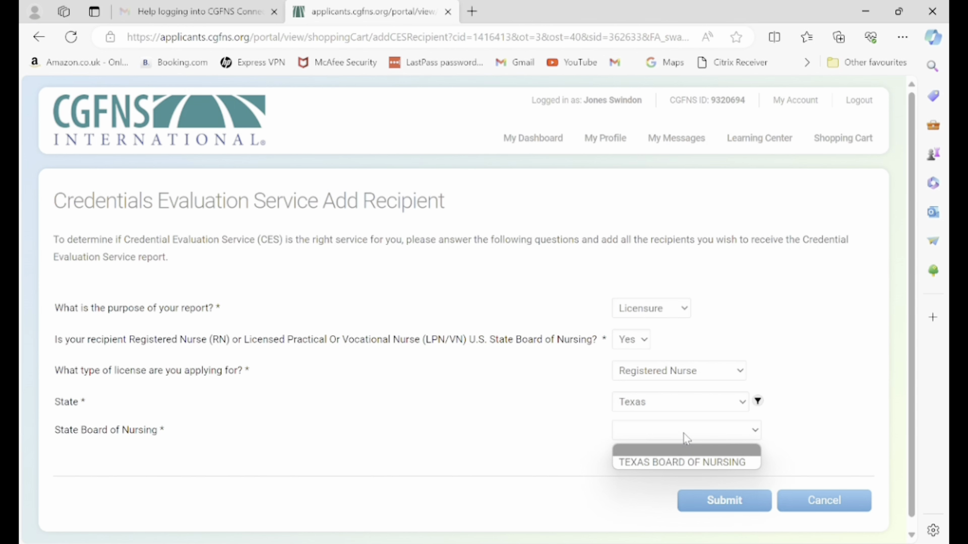
click(680, 464)
click(726, 511)
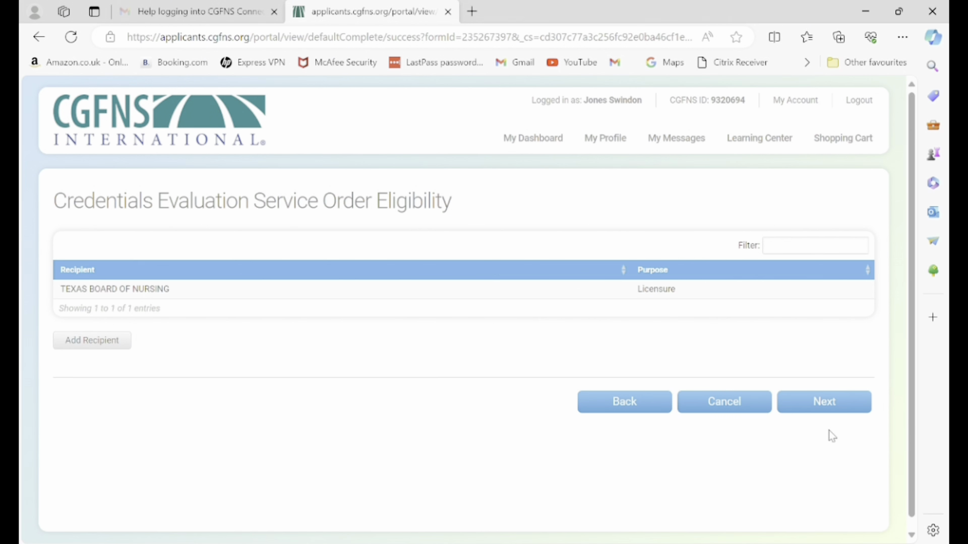
click(856, 405)
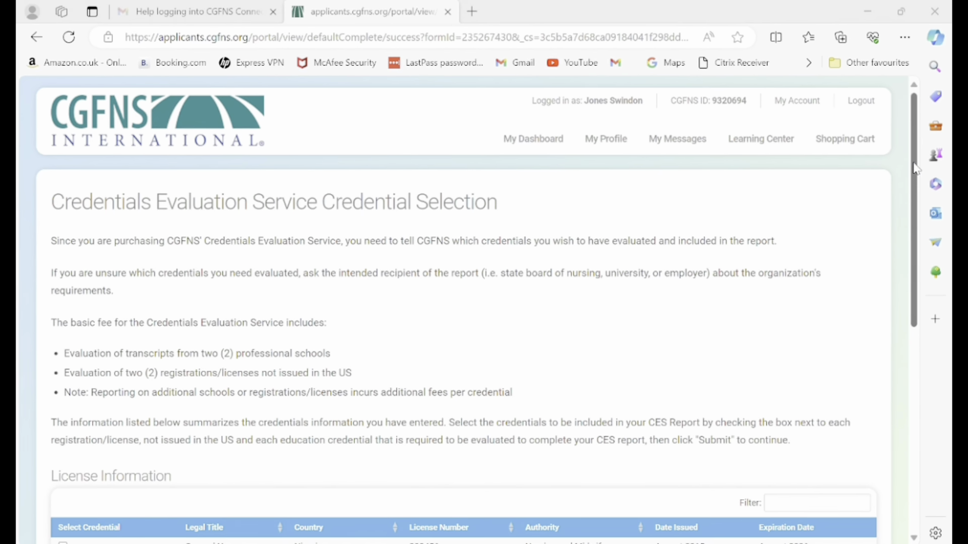
Include the General Nurse license and MADONNA UNIVERSITY credential in the report and submit the selection.
drag(914, 164, 944, 349)
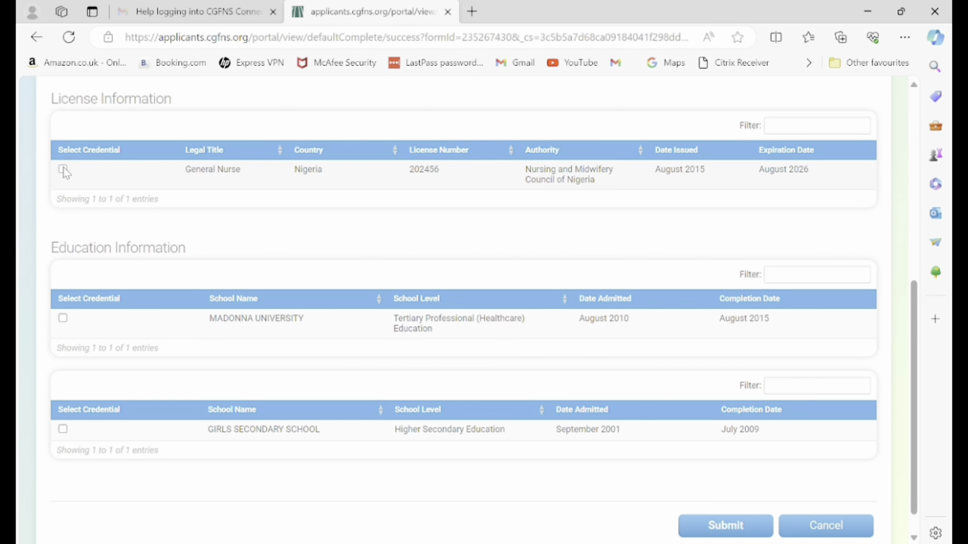
click(65, 171)
click(64, 318)
drag(911, 323, 925, 374)
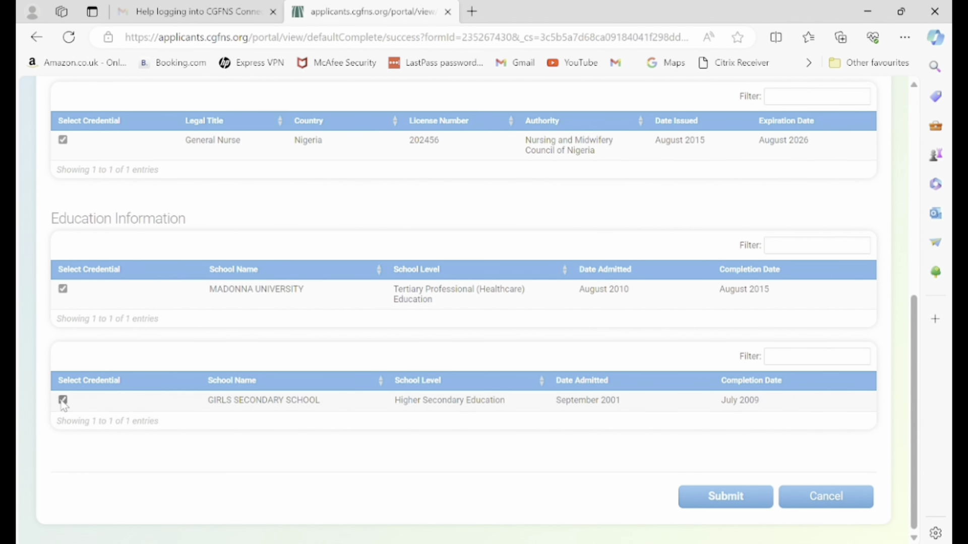
click(718, 507)
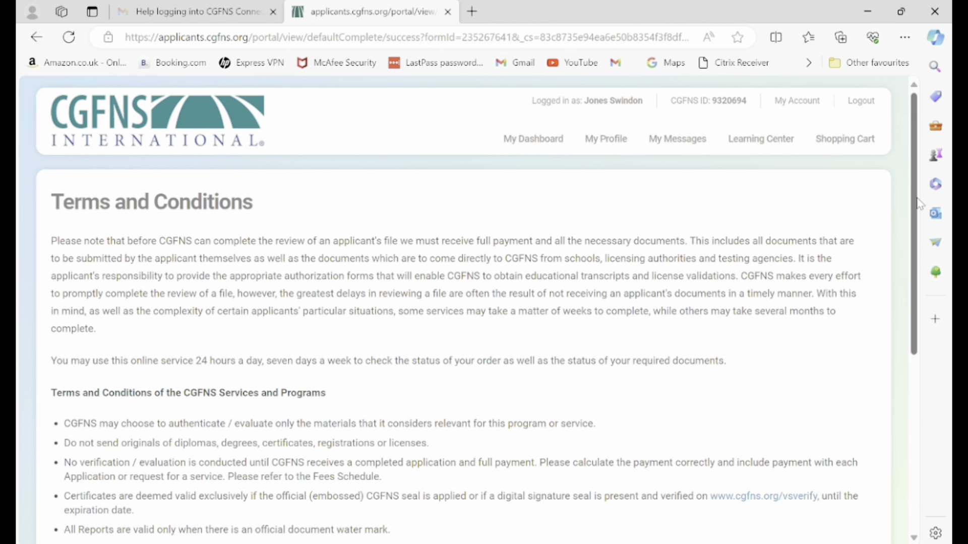
Accept the Terms and Conditions and move on.
drag(917, 204, 915, 434)
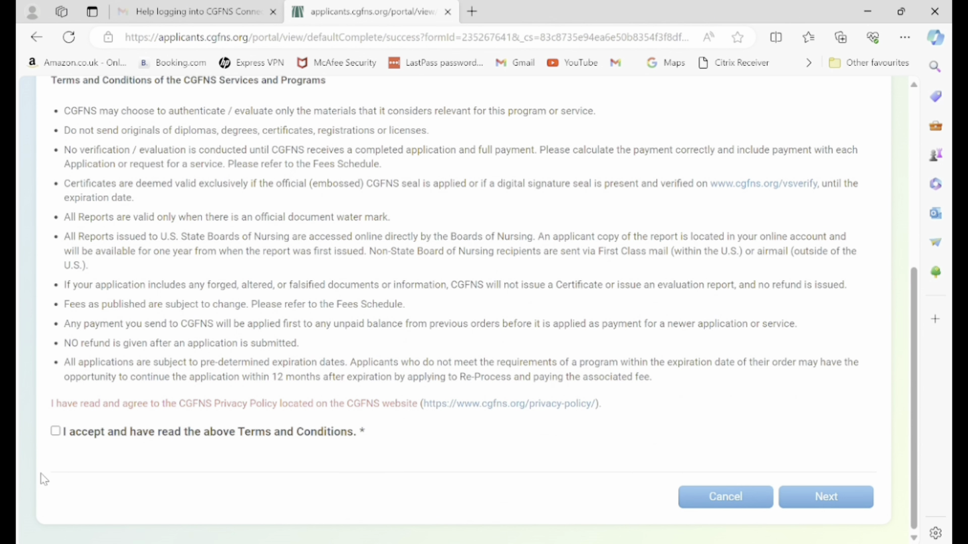
click(57, 433)
click(820, 505)
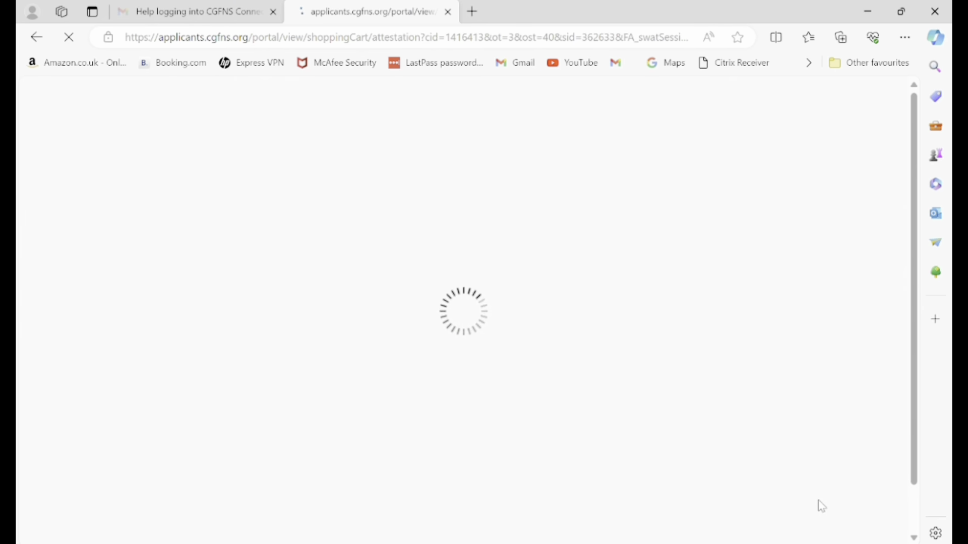
Agree to the attestation statement and continue to the Order Summary.
drag(915, 298, 917, 403)
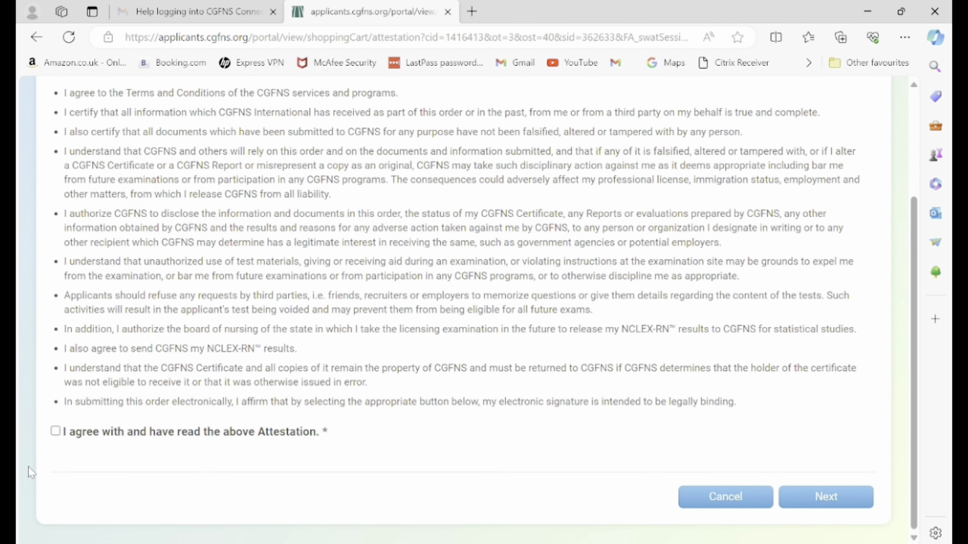
click(56, 431)
click(822, 502)
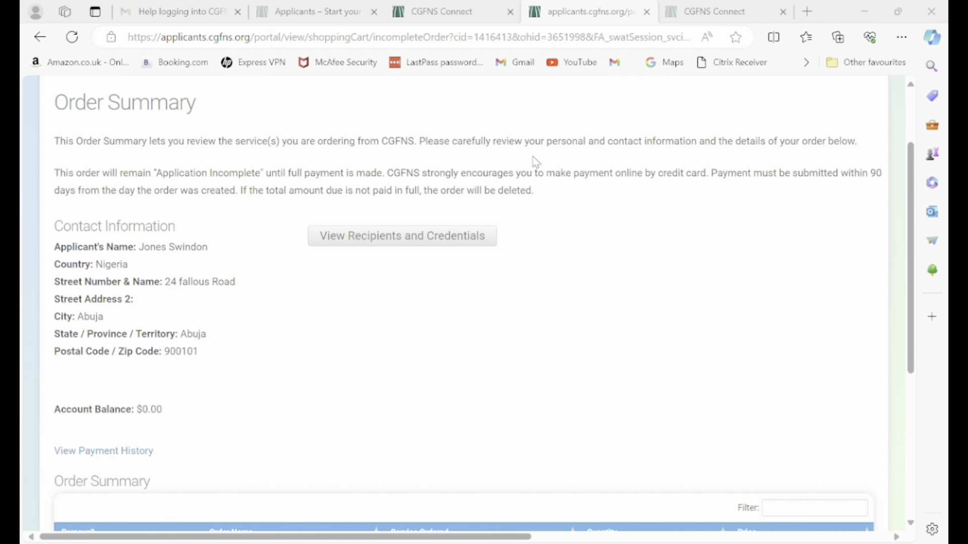
Purchase the $485.00 CES Professional Report order from the Order Summary.
click(911, 182)
drag(911, 182, 926, 361)
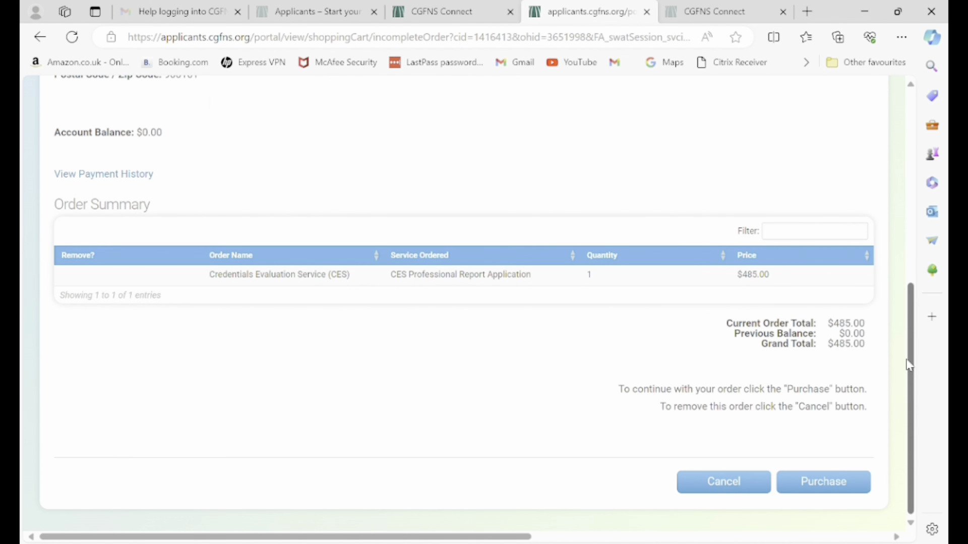
click(809, 491)
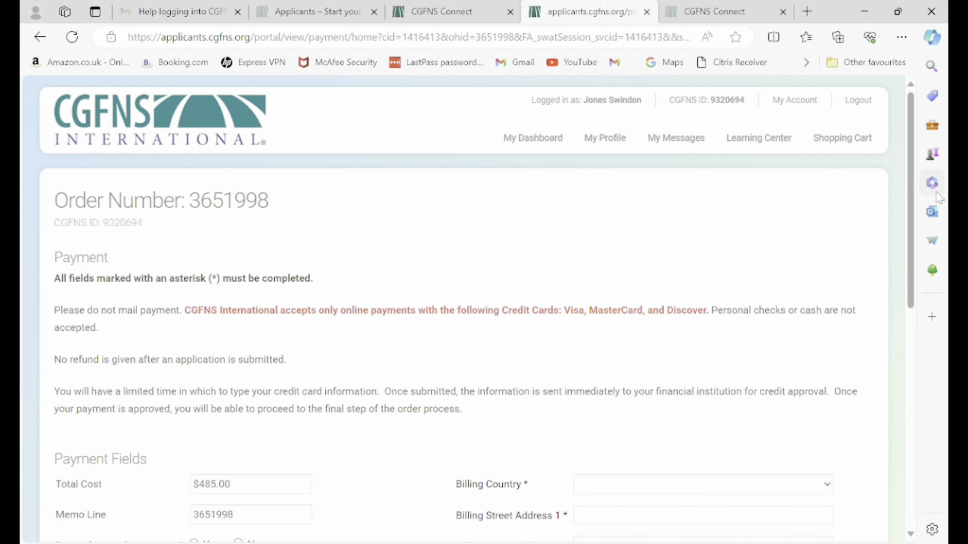
Review the Payment page's $485.00 total and its card and billing fields.
drag(912, 185, 896, 448)
scroll(875, 340, up, 2)
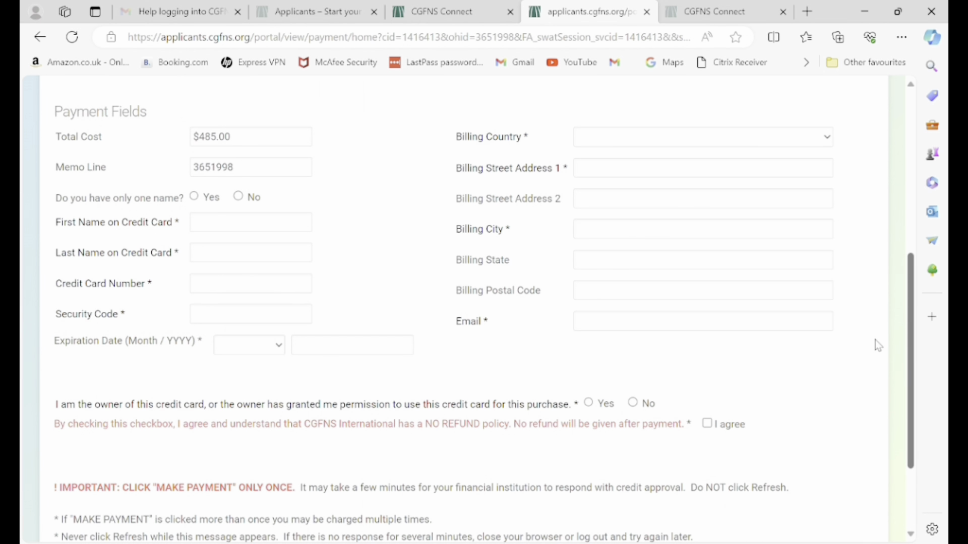
scroll(876, 316, up, 1)
scroll(876, 316, up, 4)
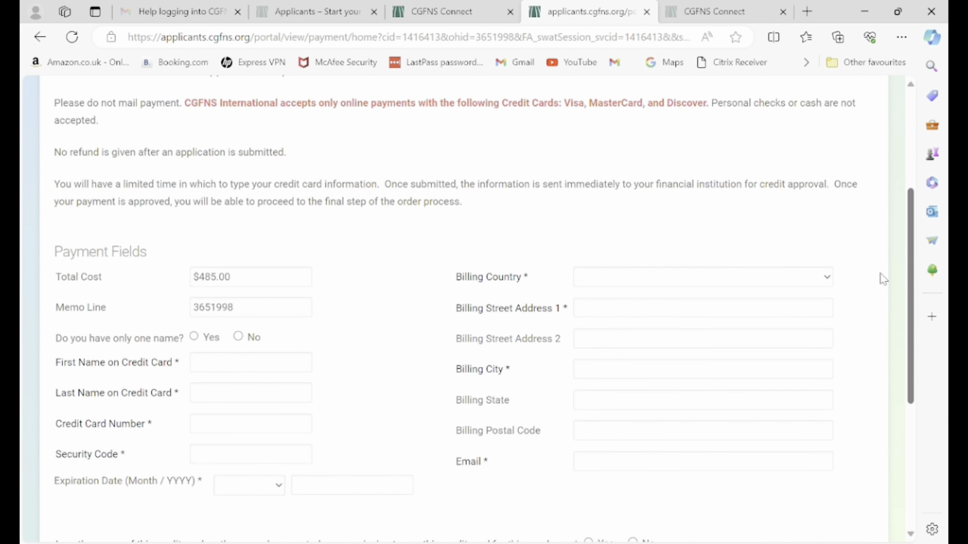
scroll(889, 233, up, 2)
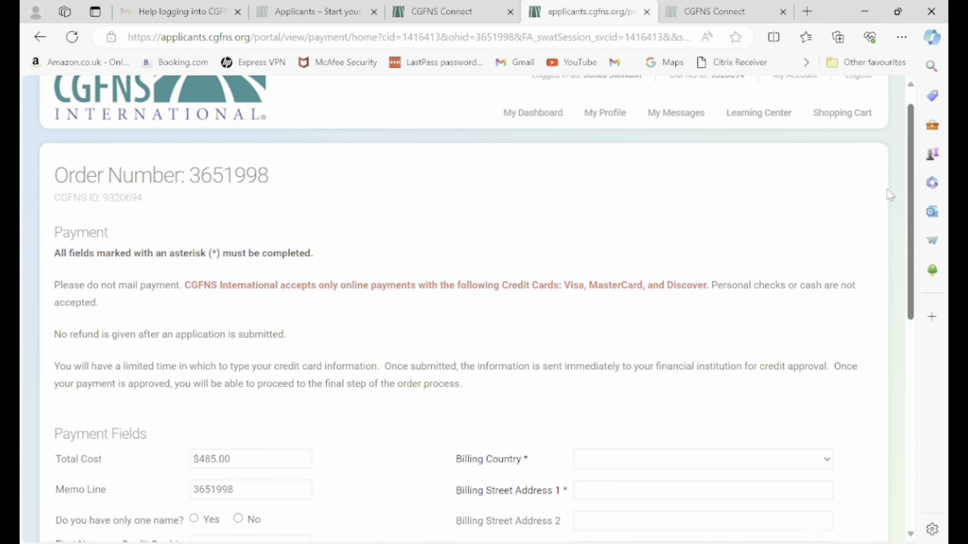
scroll(892, 232, down, 2)
scroll(895, 233, up, 2)
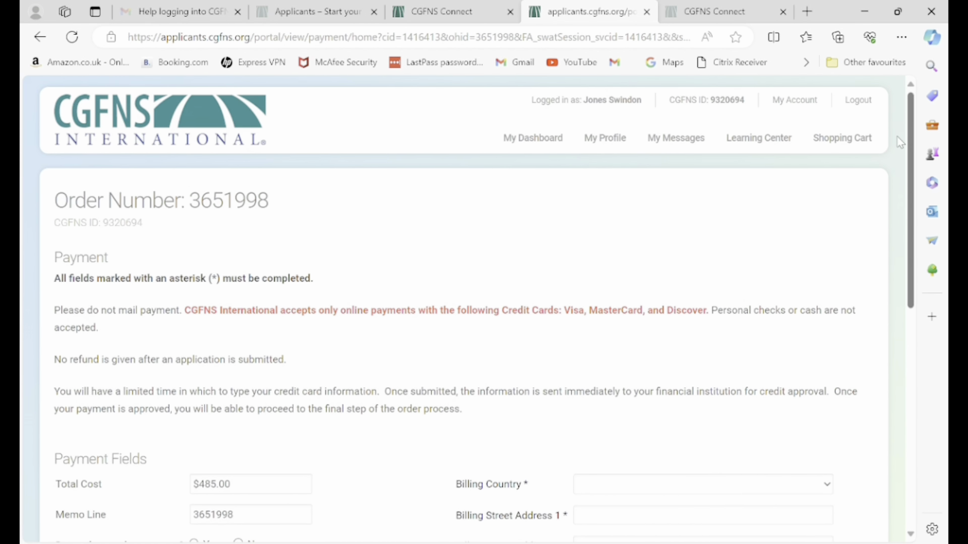
scroll(888, 323, down, 10)
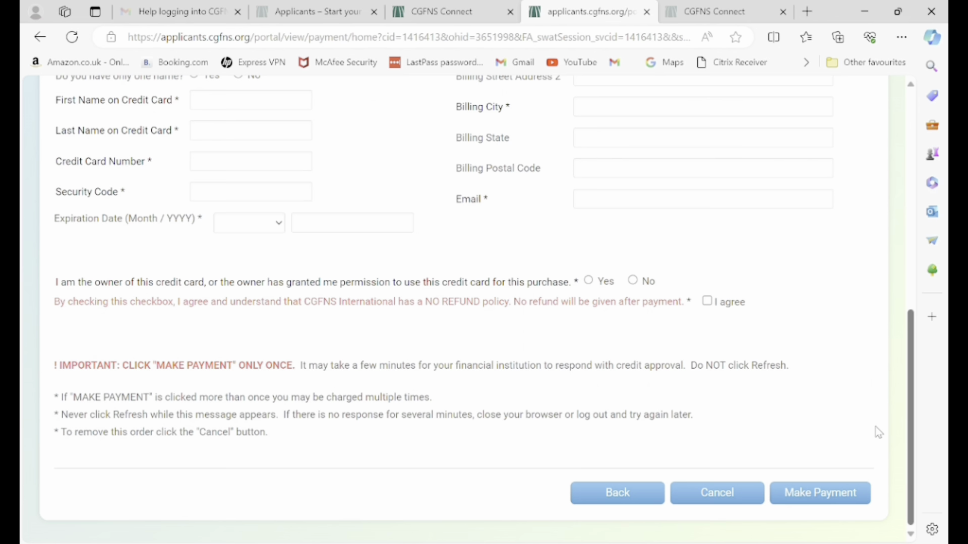